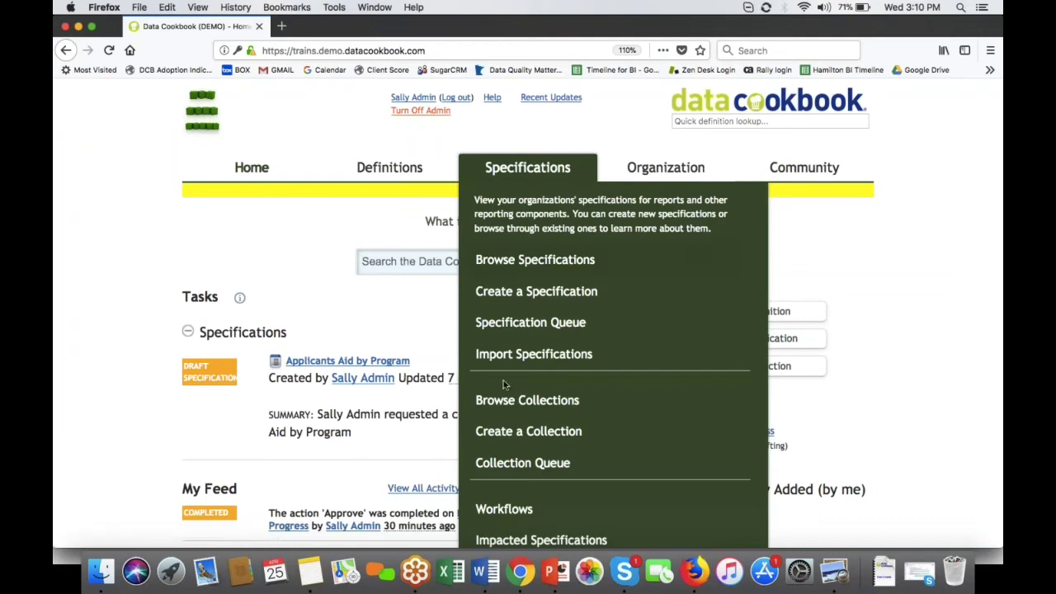
Step: Browse all collections, with the approved Version 1 Data Sharing Agreements listed first
{"action": "left_click", "coordinate": [505, 412]}
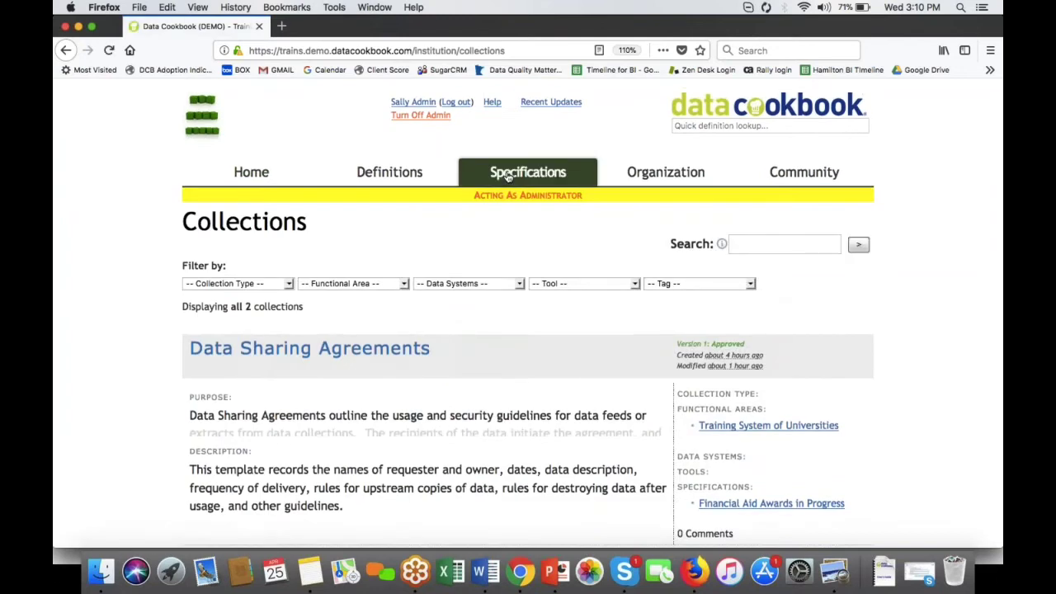
{"action": "mouse_move", "coordinate": [509, 178]}
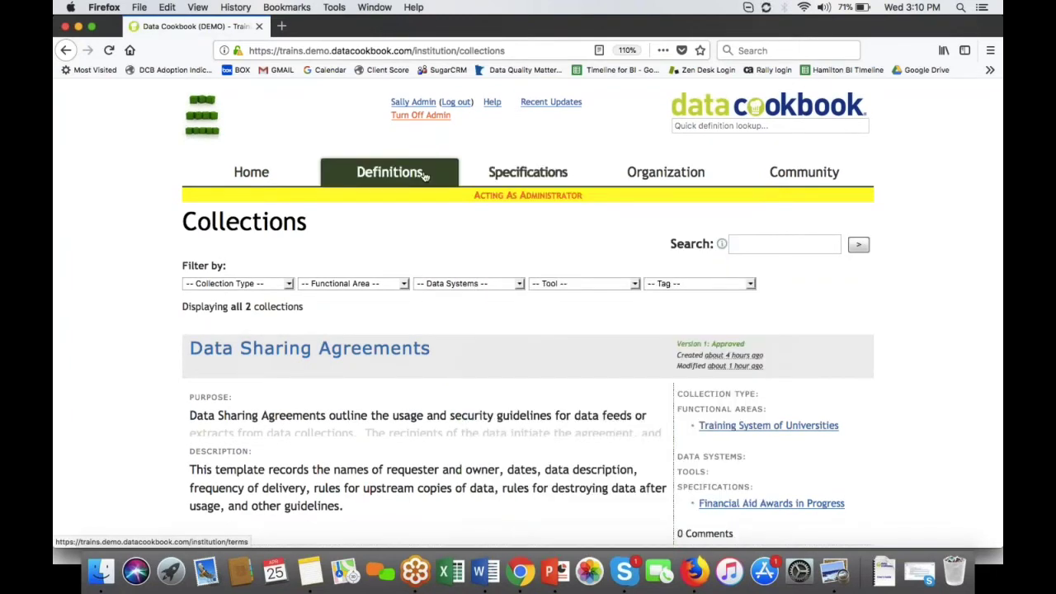
{"action": "mouse_move", "coordinate": [420, 176]}
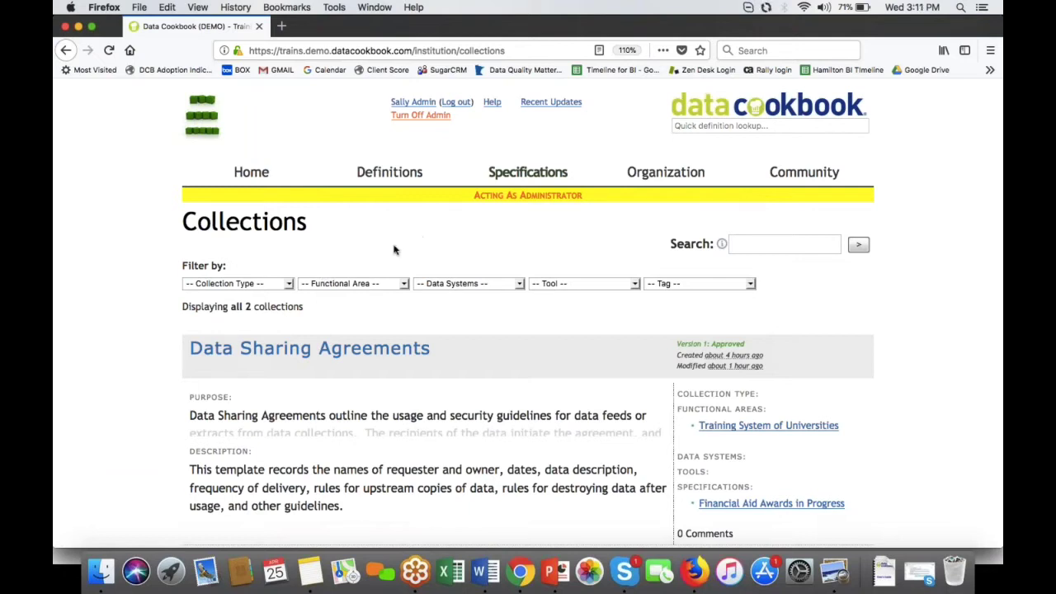
{"action": "left_click", "coordinate": [405, 286]}
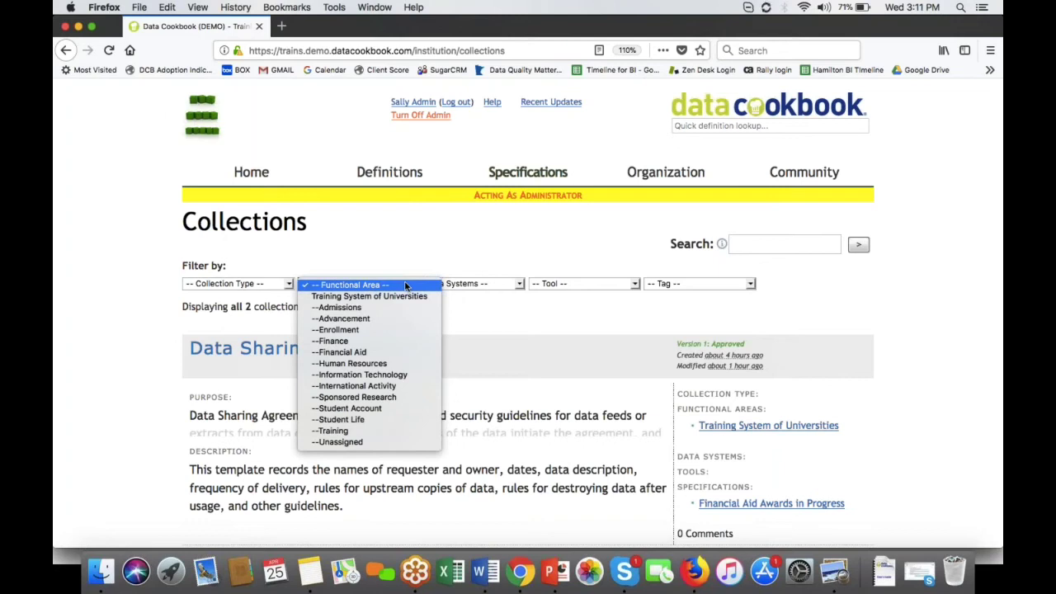
{"action": "left_click", "coordinate": [407, 227]}
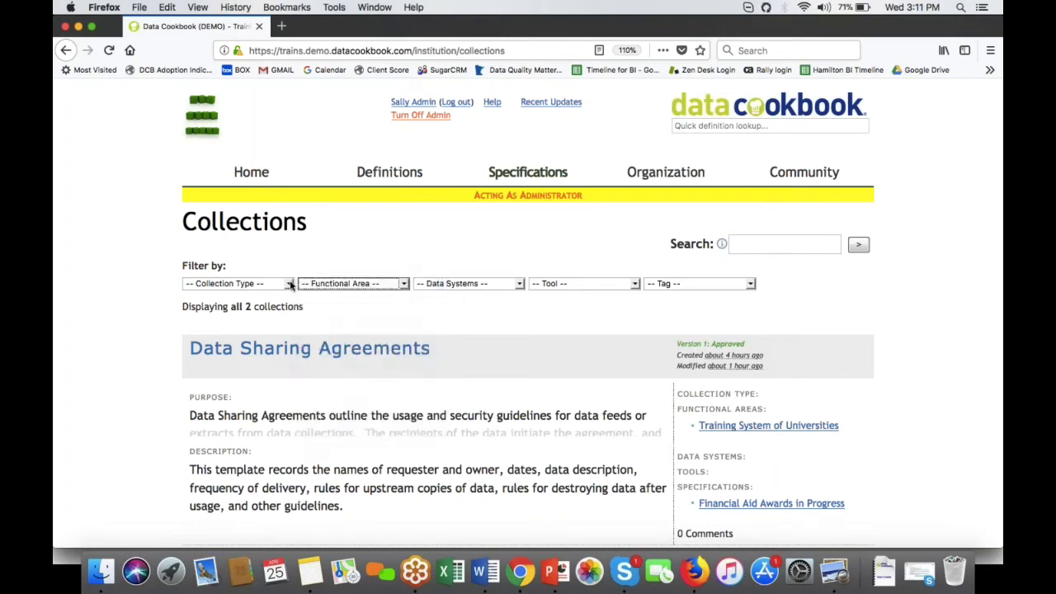
{"action": "left_click", "coordinate": [290, 284]}
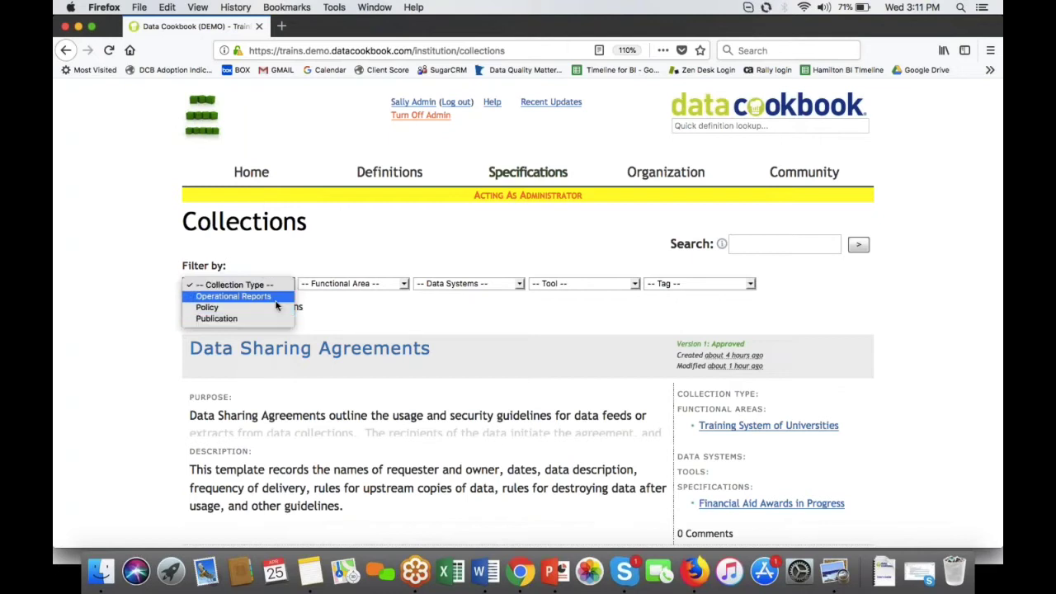
{"action": "left_click", "coordinate": [374, 229]}
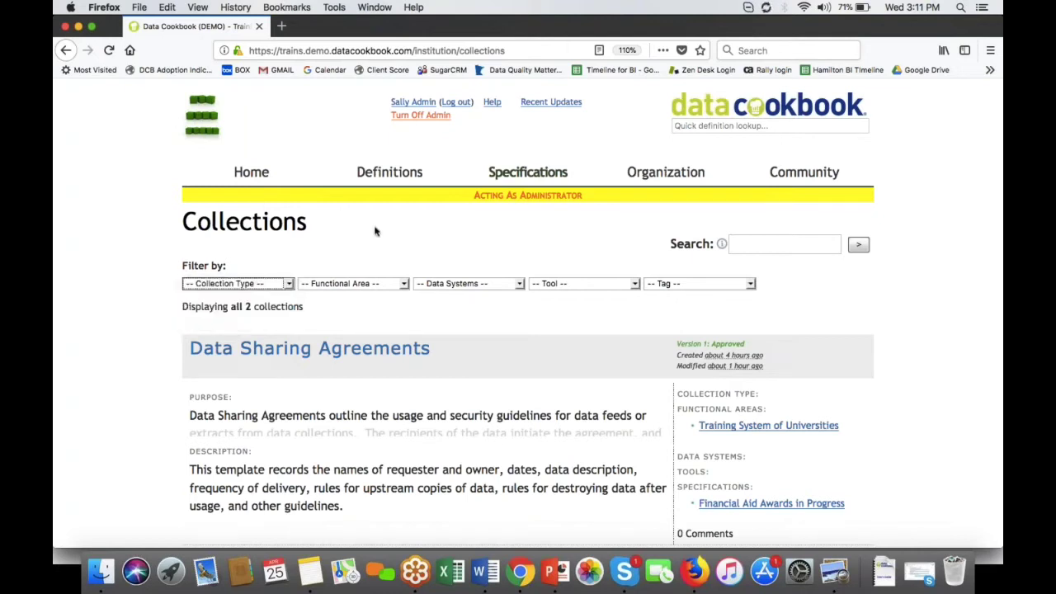
{"action": "left_click", "coordinate": [459, 286]}
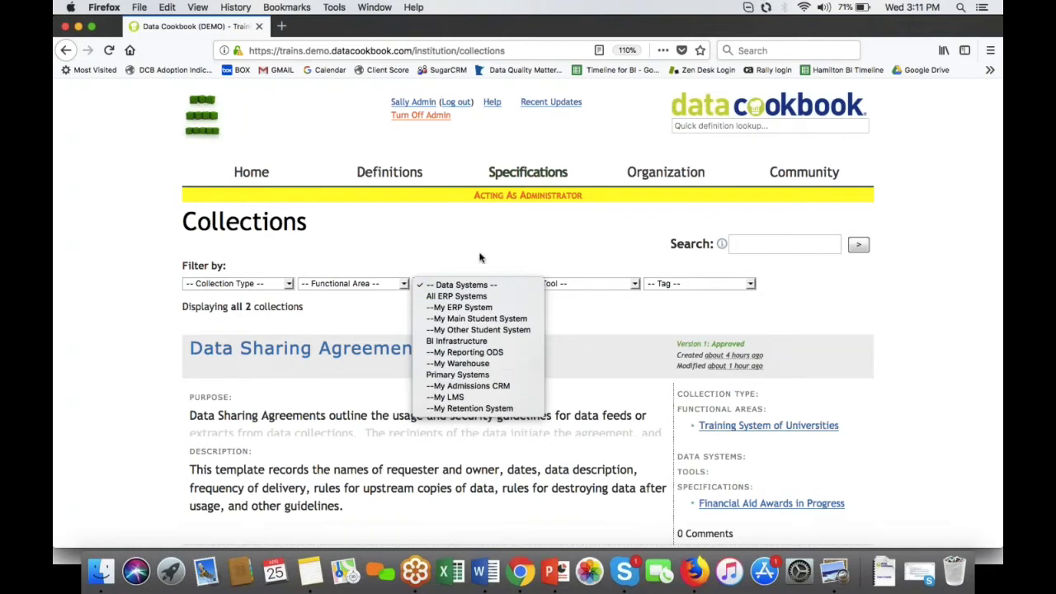
{"action": "left_click", "coordinate": [482, 258]}
{"action": "left_click", "coordinate": [541, 285]}
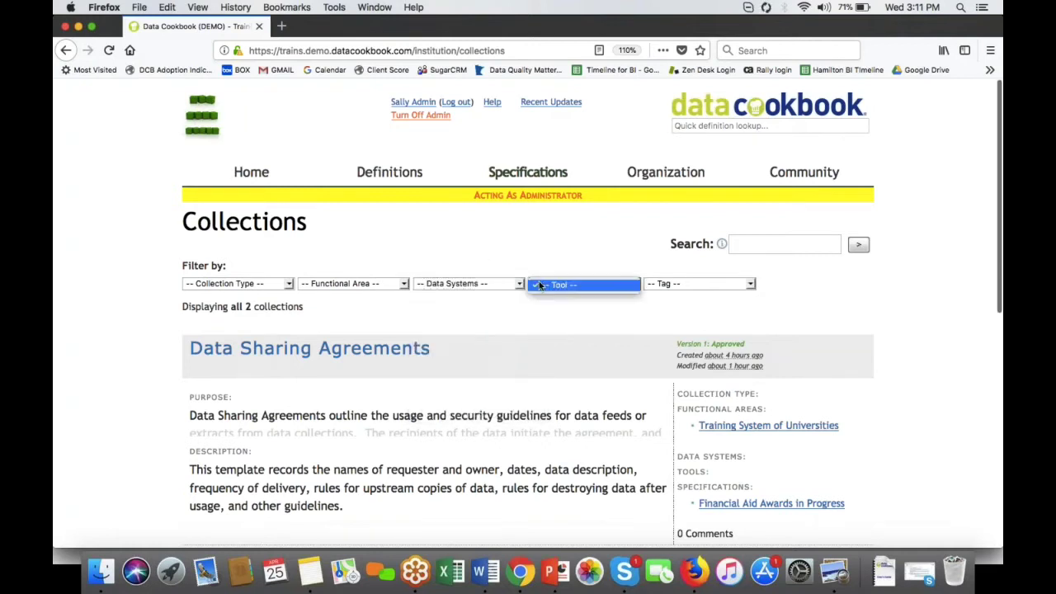
{"action": "left_click", "coordinate": [542, 254]}
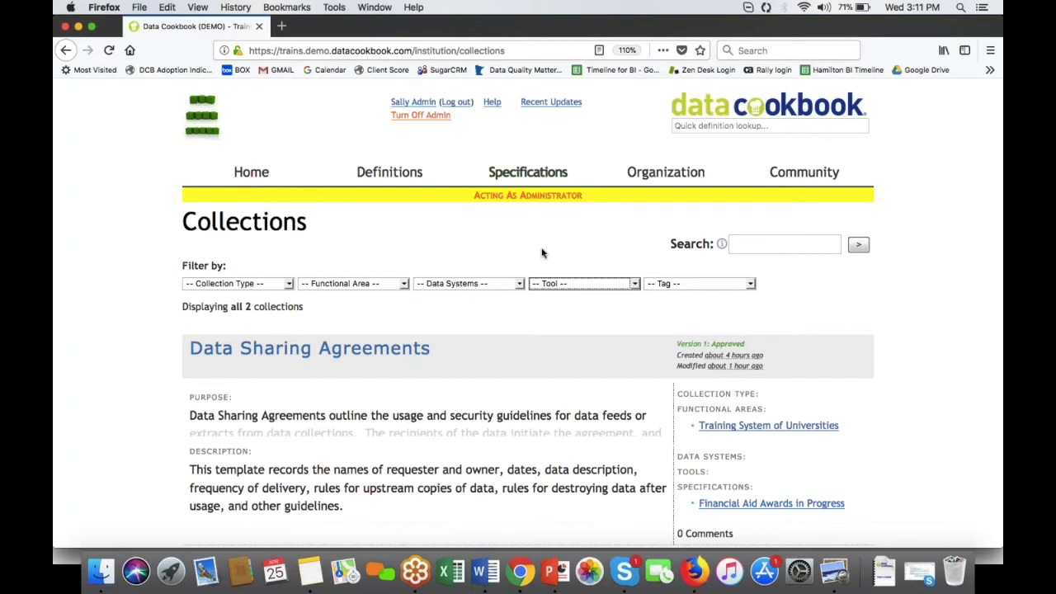
{"action": "left_click", "coordinate": [476, 283]}
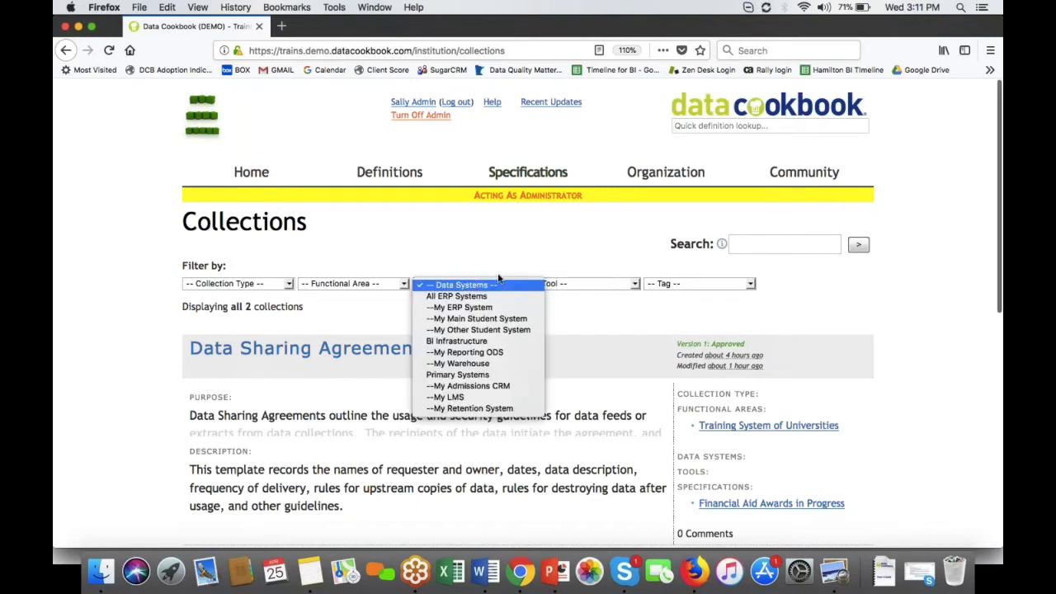
{"action": "left_click", "coordinate": [570, 283]}
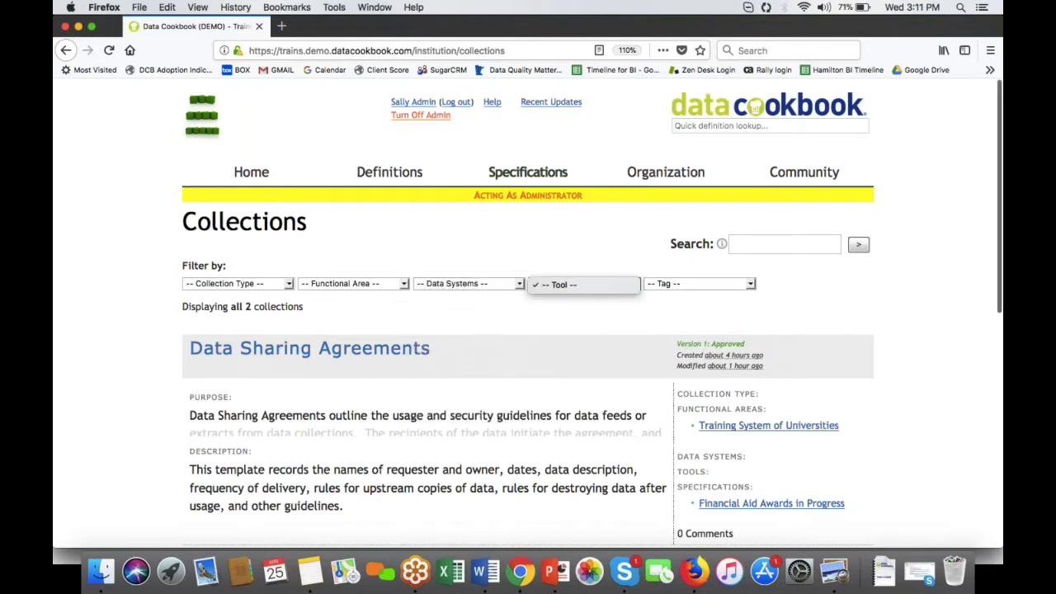
{"action": "left_click", "coordinate": [673, 283]}
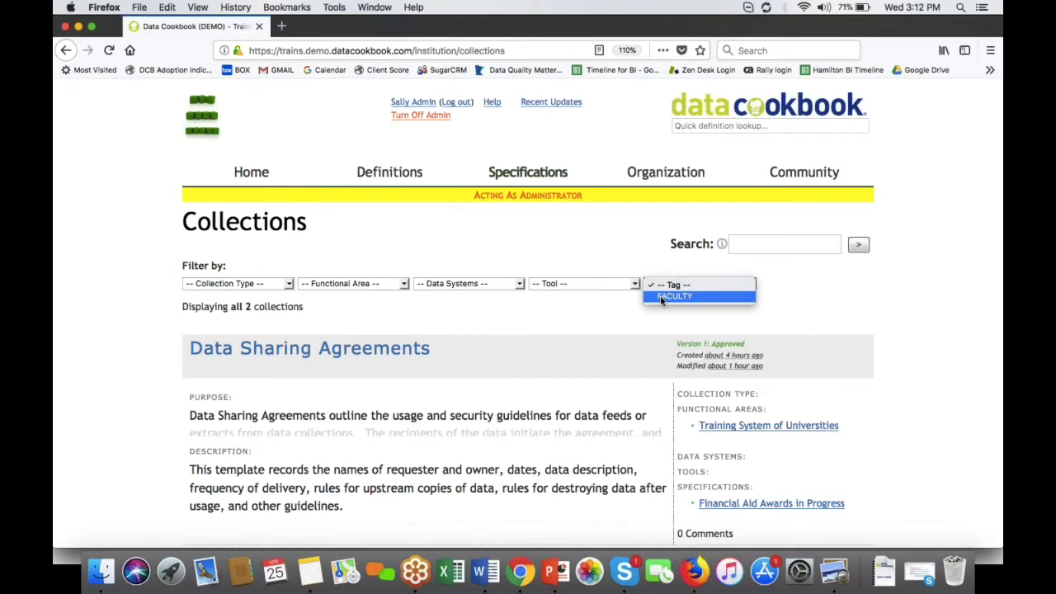
{"action": "left_click", "coordinate": [587, 319]}
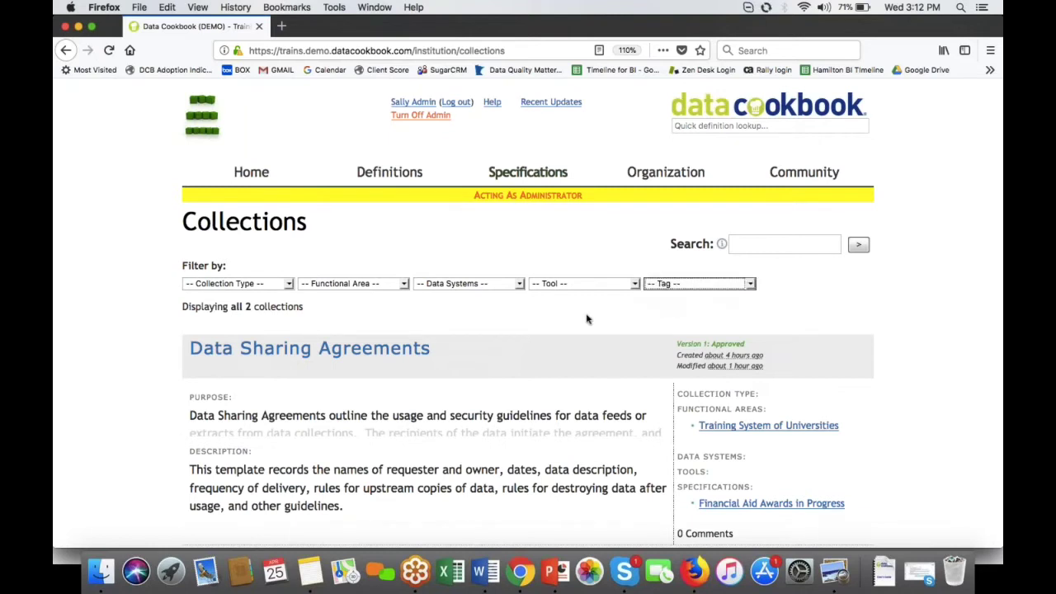
Step: Scroll the Collections list to Student Recruitment Core Reports and its three linked specifications
{"action": "scroll", "coordinate": [588, 320], "scroll_direction": "down", "scroll_amount": 2}
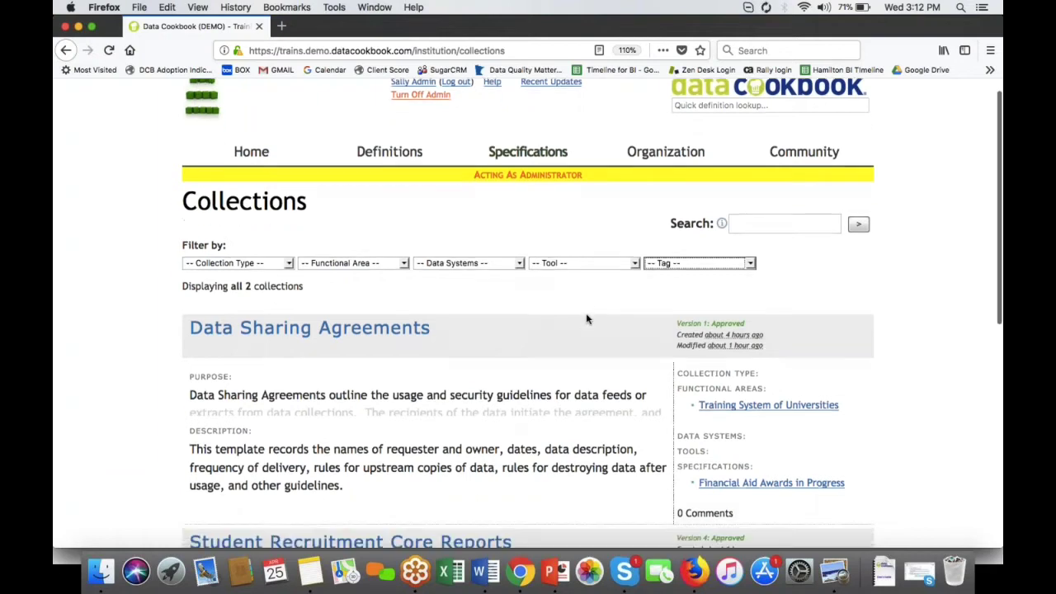
{"action": "scroll", "coordinate": [587, 319], "scroll_direction": "down", "scroll_amount": 5}
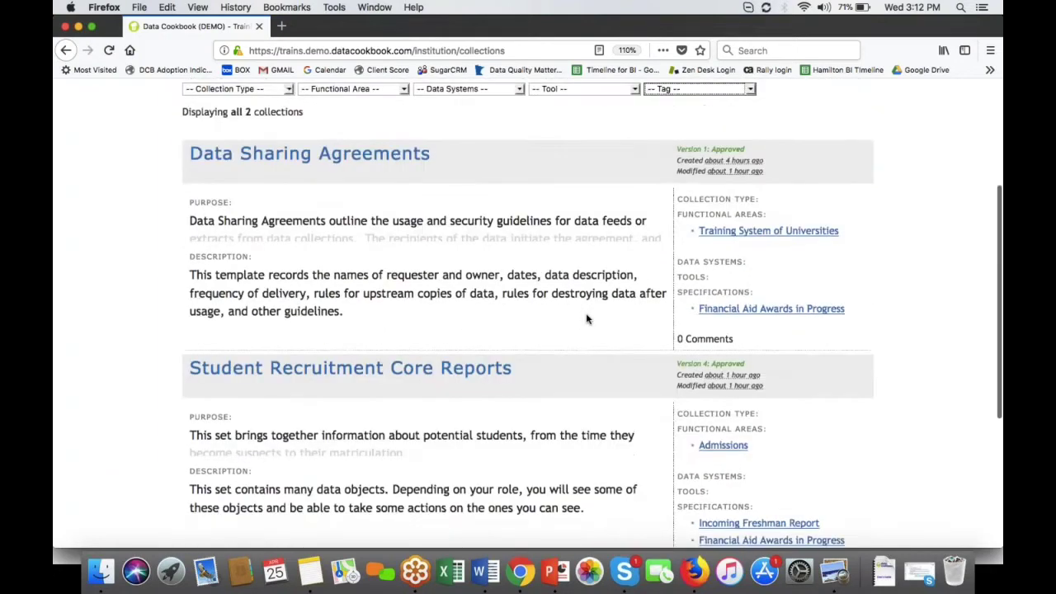
{"action": "scroll", "coordinate": [587, 320], "scroll_direction": "up", "scroll_amount": 2}
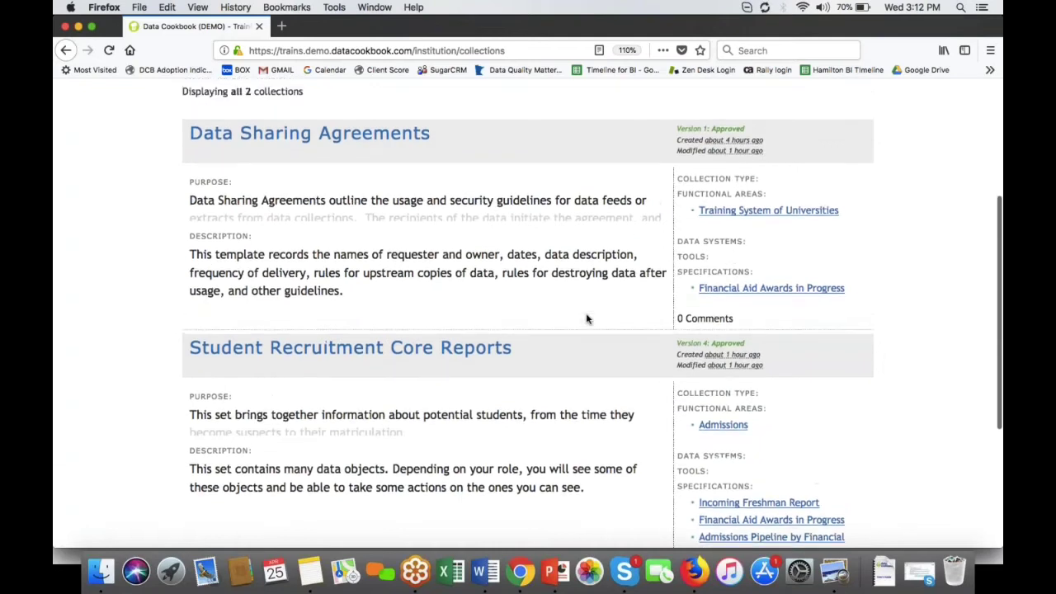
{"action": "left_click", "coordinate": [1001, 425]}
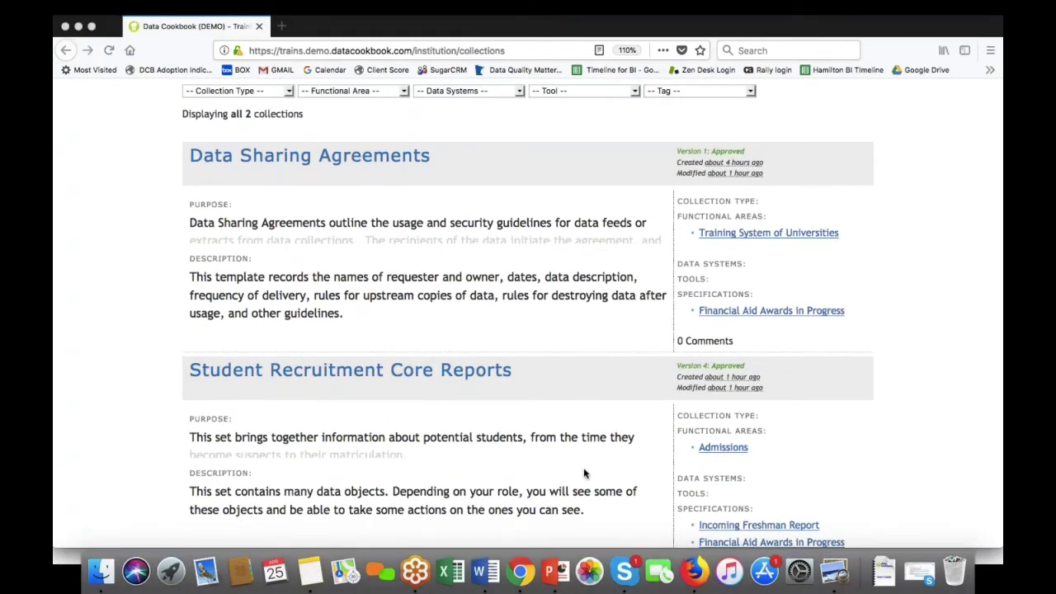
{"action": "scroll", "coordinate": [584, 472], "scroll_direction": "down", "scroll_amount": 5}
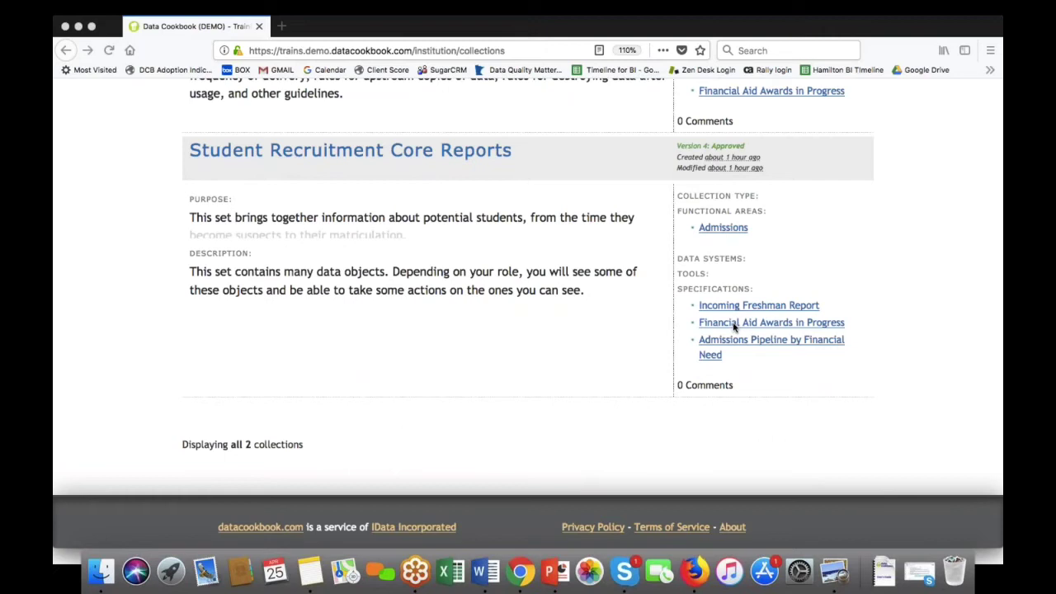
Step: Open Student Recruitment Core Reports and review its Version 4 overview and version history
{"action": "left_click", "coordinate": [428, 153]}
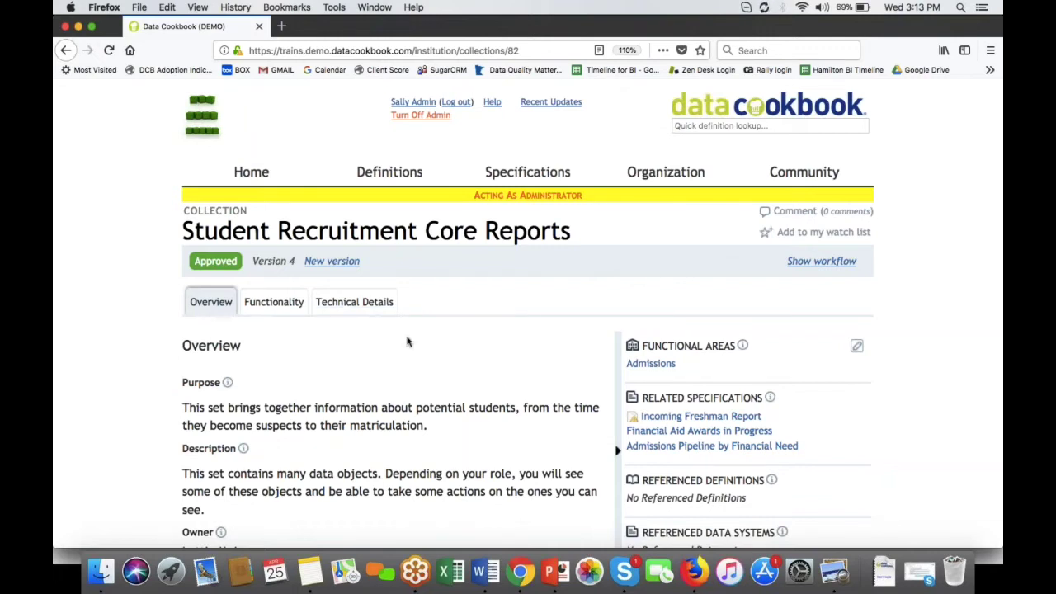
{"action": "scroll", "coordinate": [408, 341], "scroll_direction": "down", "scroll_amount": 3}
{"action": "scroll", "coordinate": [407, 341], "scroll_direction": "down", "scroll_amount": 3}
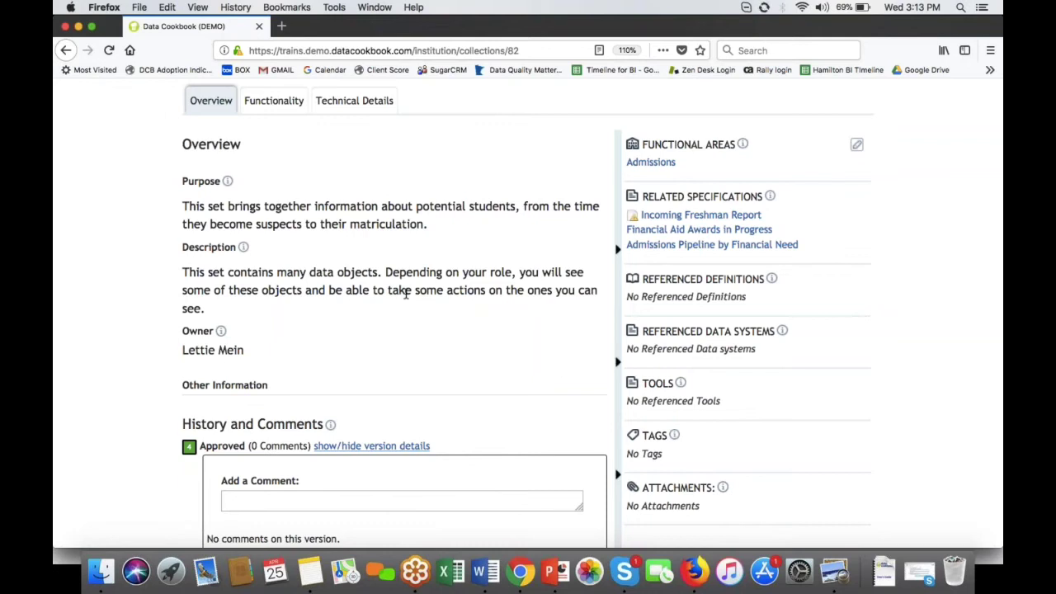
{"action": "scroll", "coordinate": [406, 293], "scroll_direction": "down", "scroll_amount": 6}
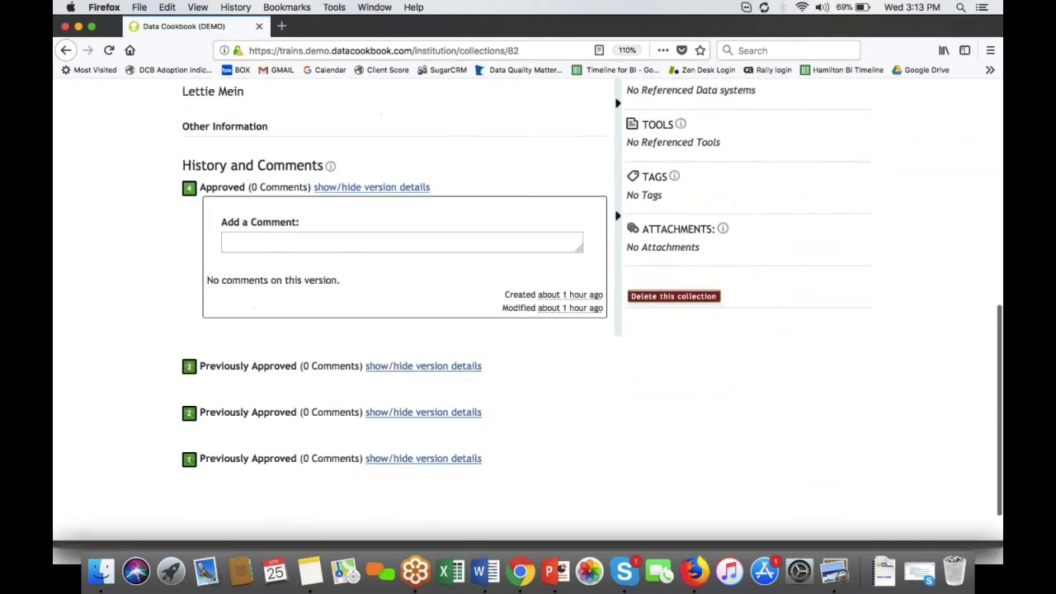
{"action": "scroll", "coordinate": [528, 313], "scroll_direction": "up", "scroll_amount": 10}
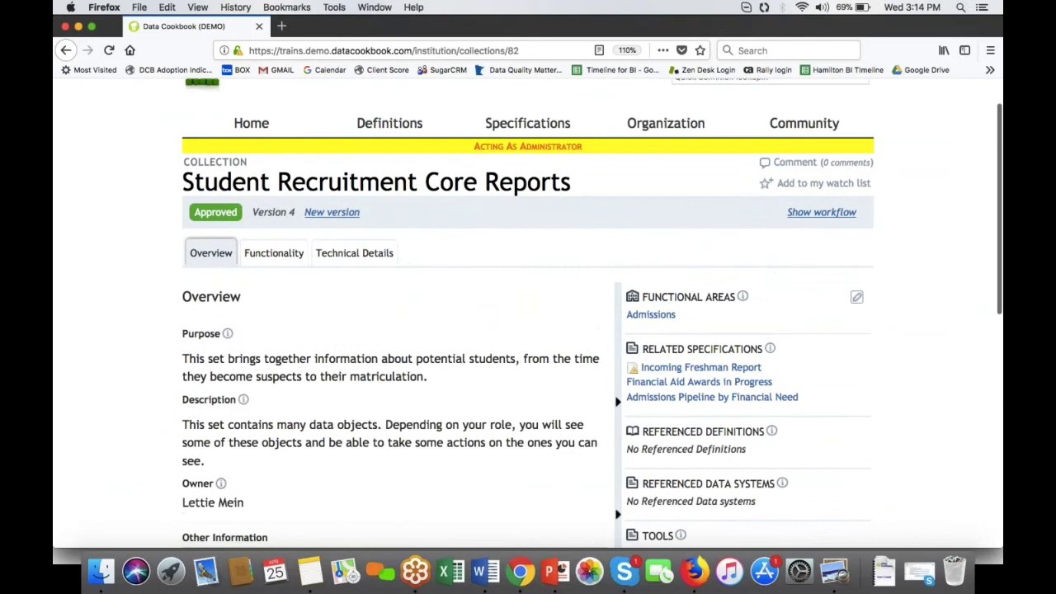
{"action": "left_click", "coordinate": [290, 258]}
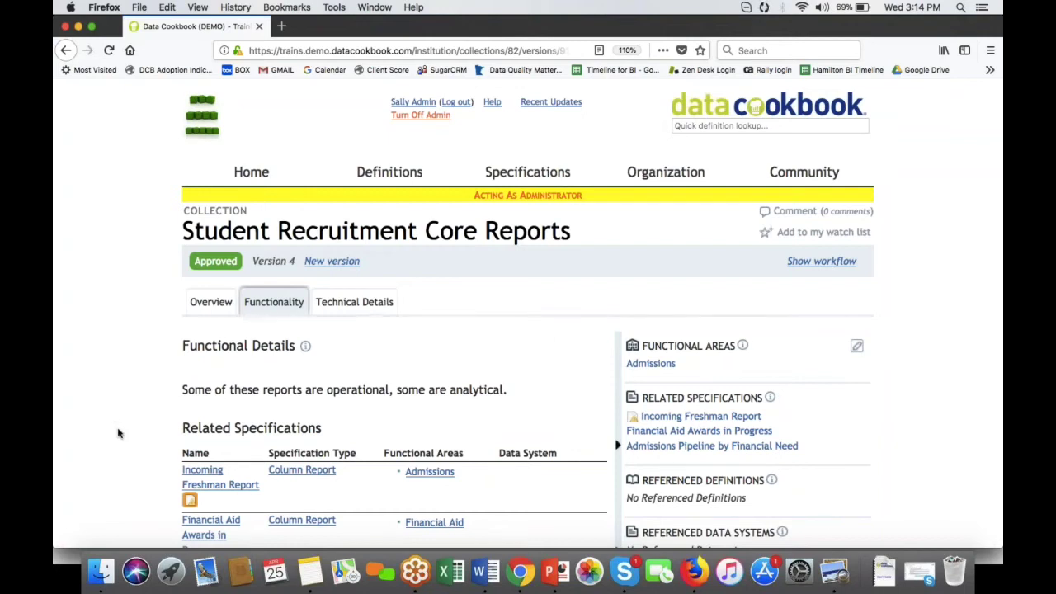
{"action": "scroll", "coordinate": [118, 433], "scroll_direction": "down", "scroll_amount": 4}
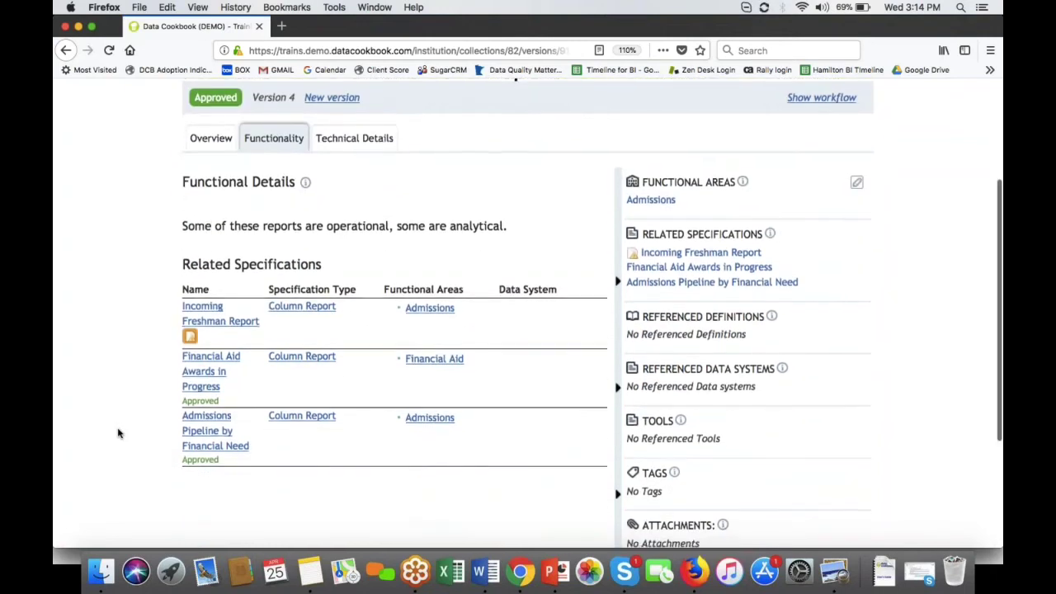
{"action": "scroll", "coordinate": [118, 433], "scroll_direction": "down", "scroll_amount": 1}
{"action": "scroll", "coordinate": [118, 432], "scroll_direction": "up", "scroll_amount": 1}
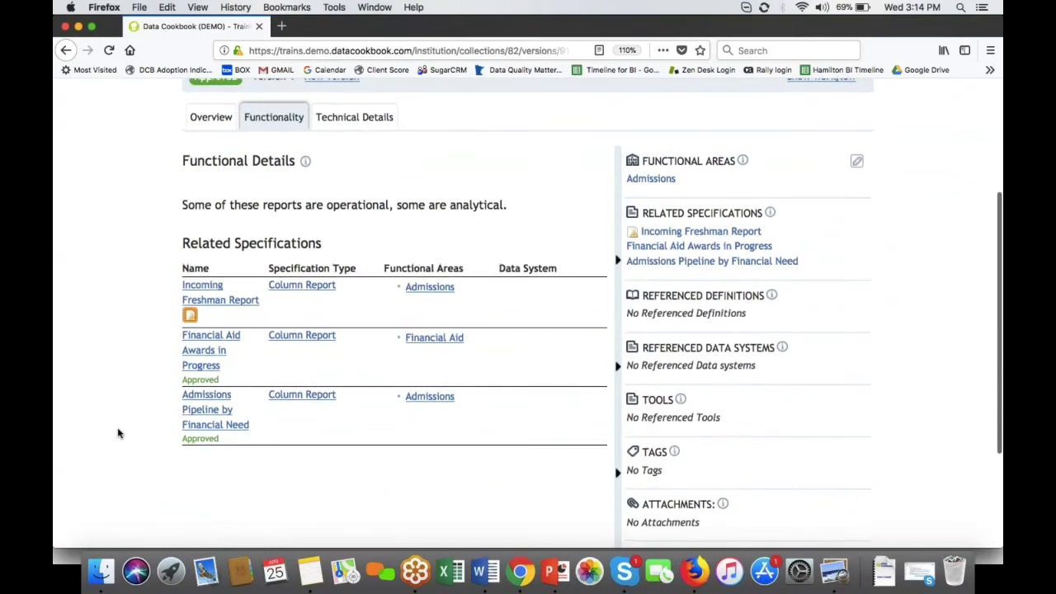
{"action": "scroll", "coordinate": [118, 433], "scroll_direction": "up", "scroll_amount": 2}
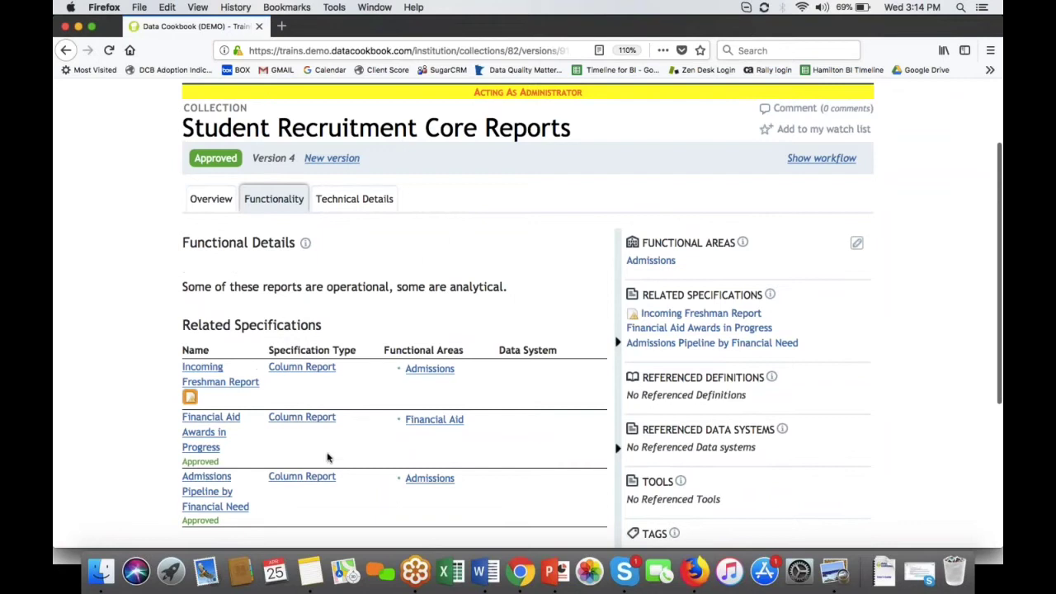
{"action": "scroll", "coordinate": [327, 458], "scroll_direction": "up", "scroll_amount": 2}
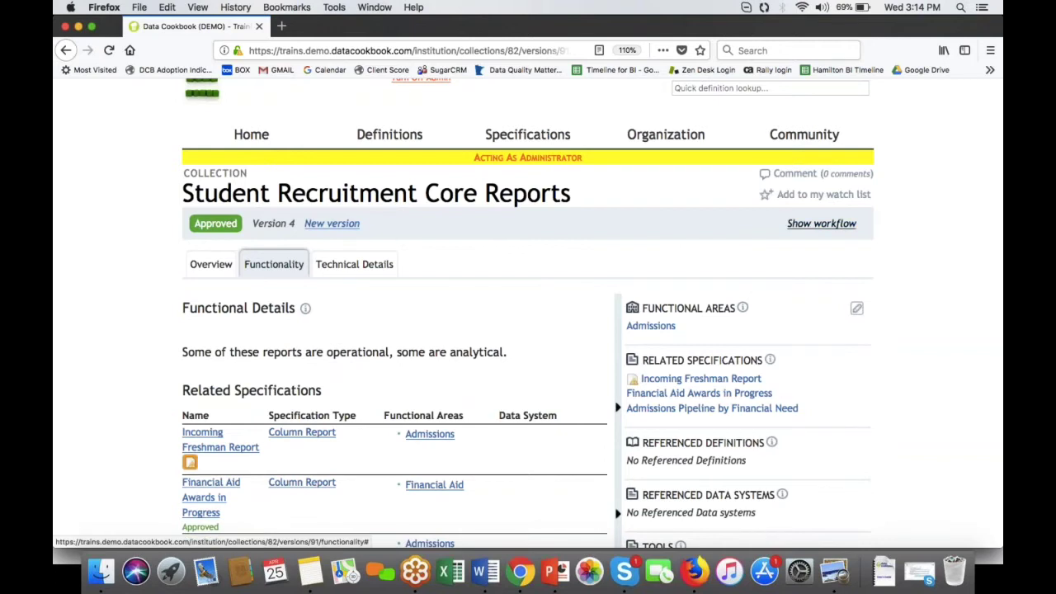
{"action": "left_click", "coordinate": [821, 223]}
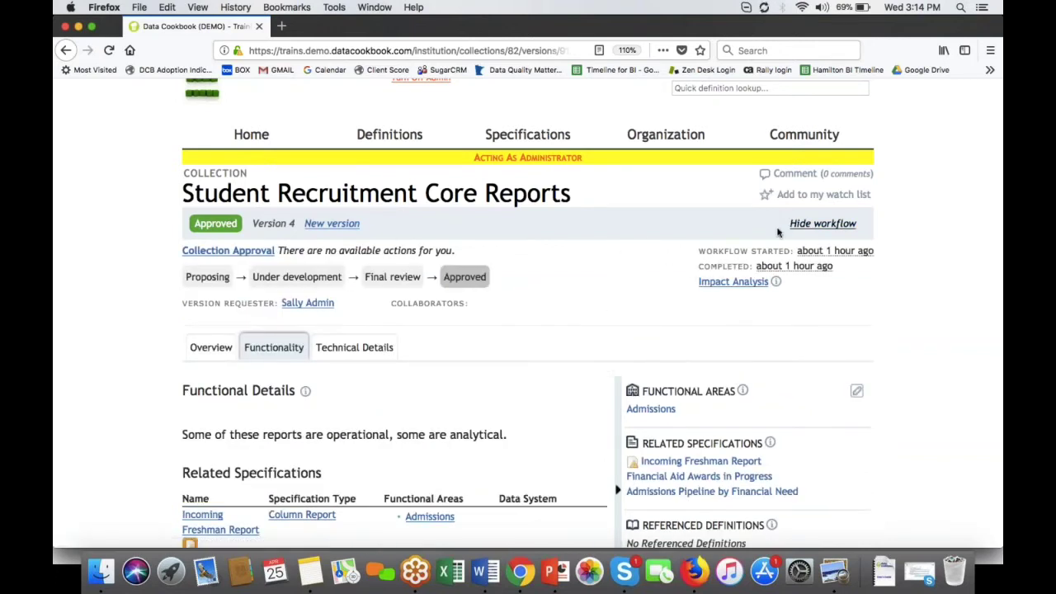
{"action": "left_click", "coordinate": [800, 226]}
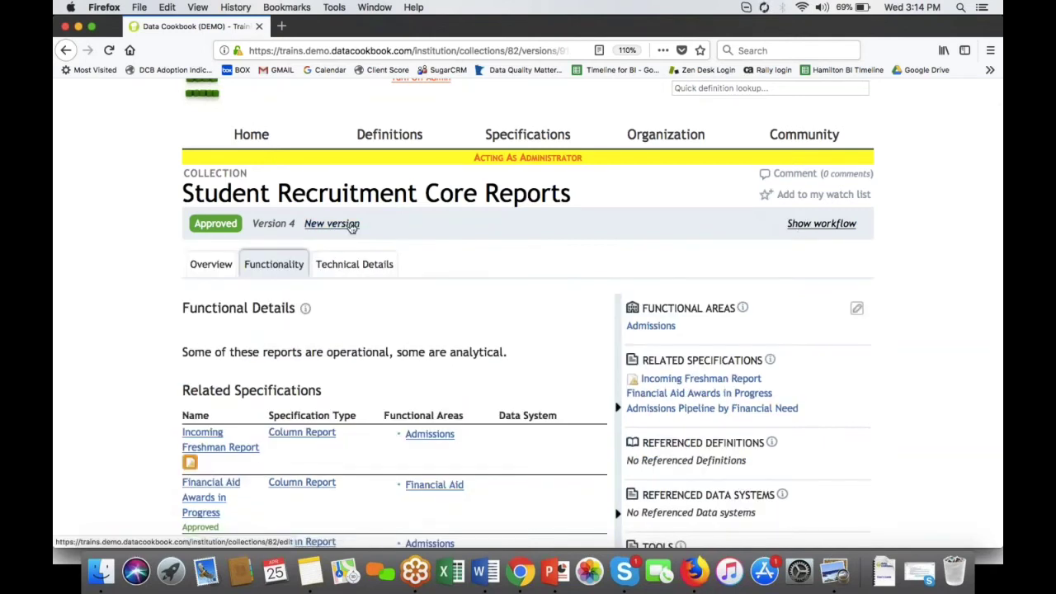
{"action": "scroll", "coordinate": [397, 312], "scroll_direction": "down", "scroll_amount": 3}
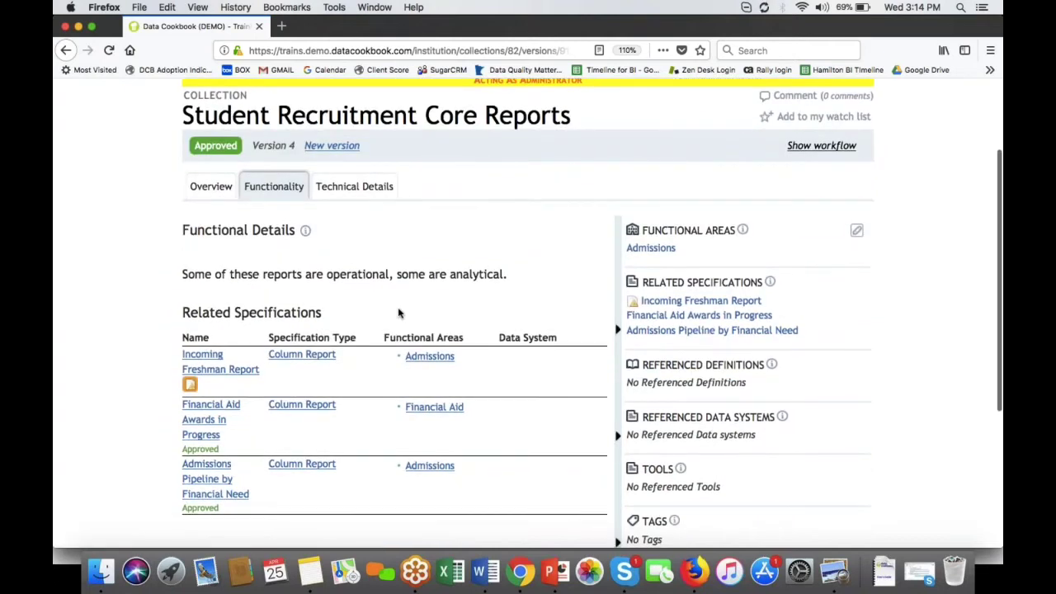
{"action": "scroll", "coordinate": [398, 311], "scroll_direction": "down", "scroll_amount": 4}
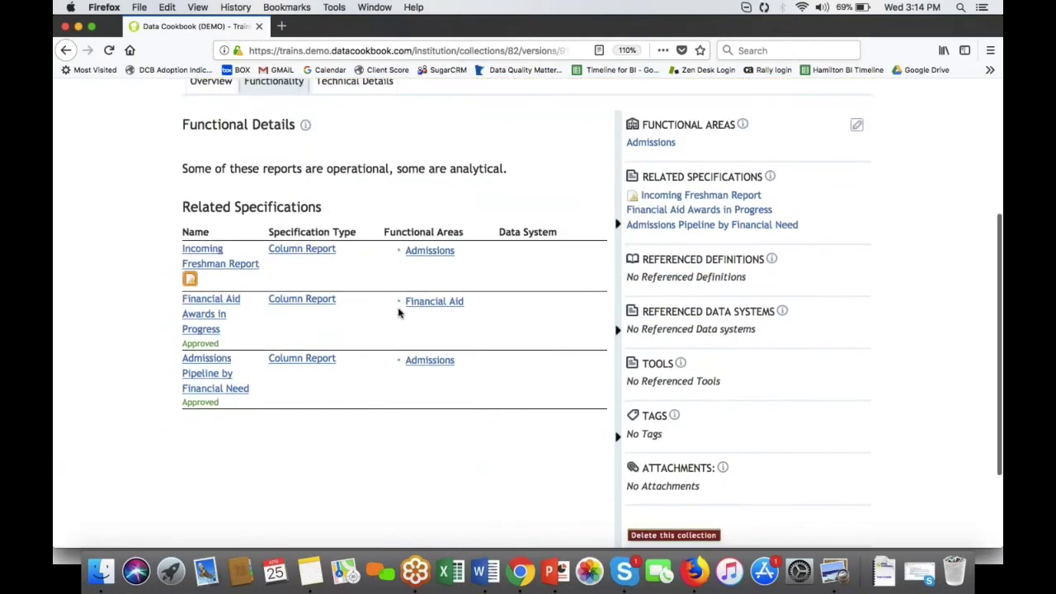
{"action": "scroll", "coordinate": [397, 312], "scroll_direction": "up", "scroll_amount": 8}
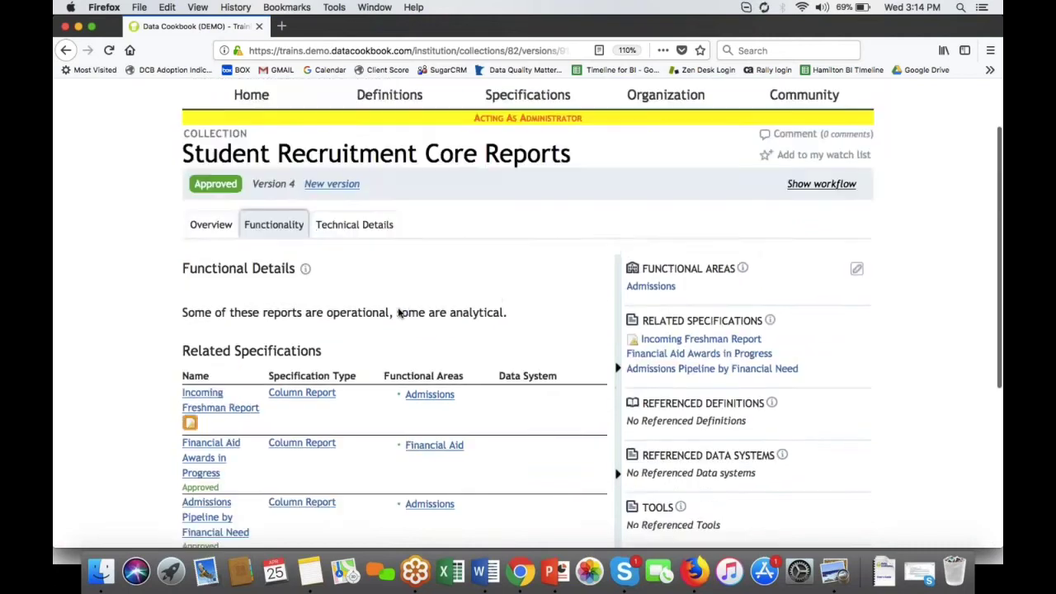
Step: Show the collection's Technical Details and review the SQL SELECT that retrieves its data set
{"action": "left_click", "coordinate": [365, 287]}
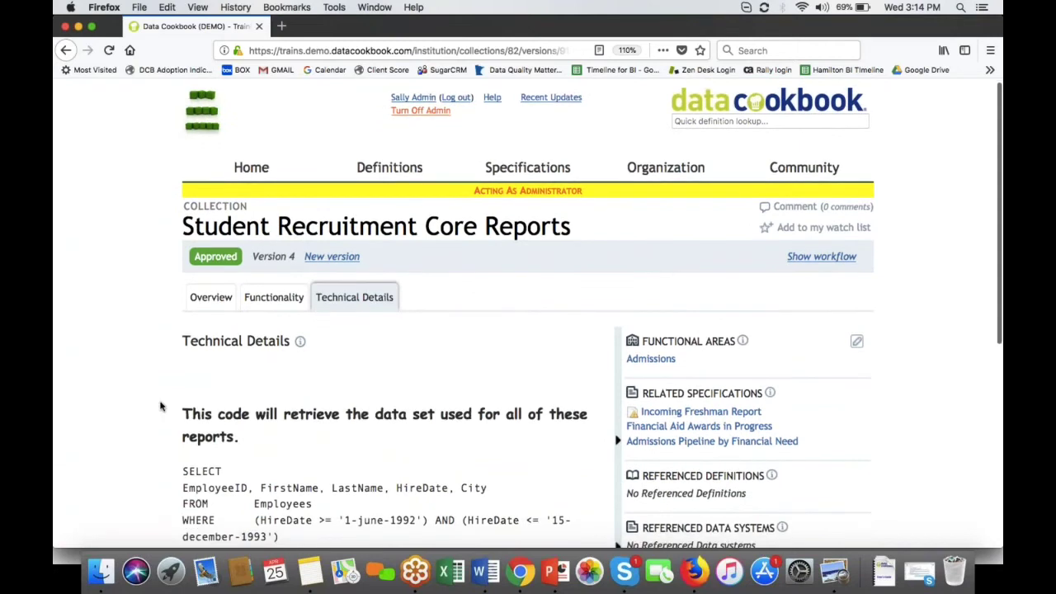
{"action": "scroll", "coordinate": [161, 405], "scroll_direction": "down", "scroll_amount": 3}
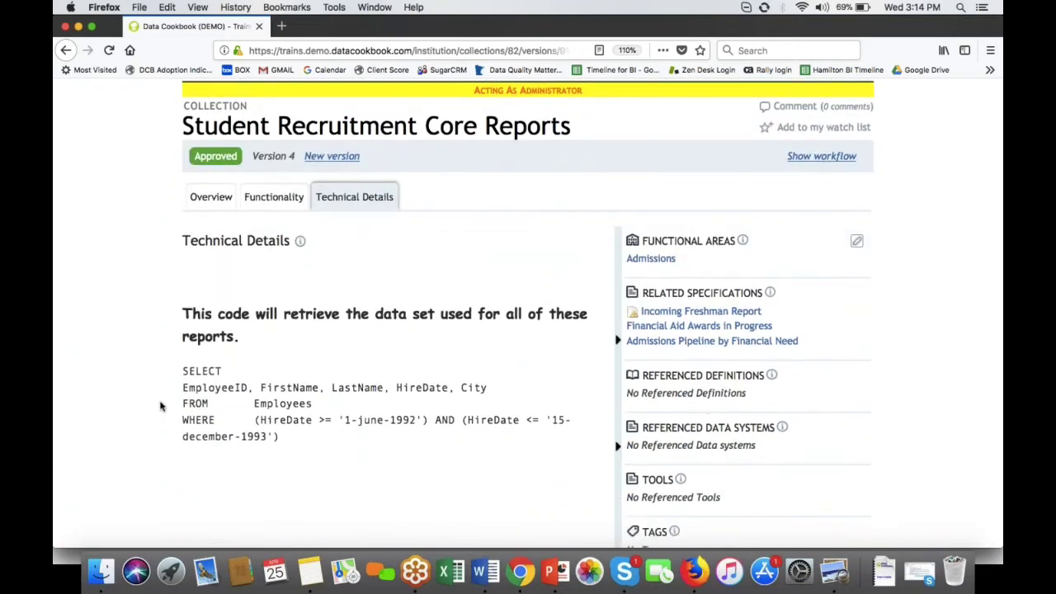
{"action": "scroll", "coordinate": [161, 406], "scroll_direction": "down", "scroll_amount": 2}
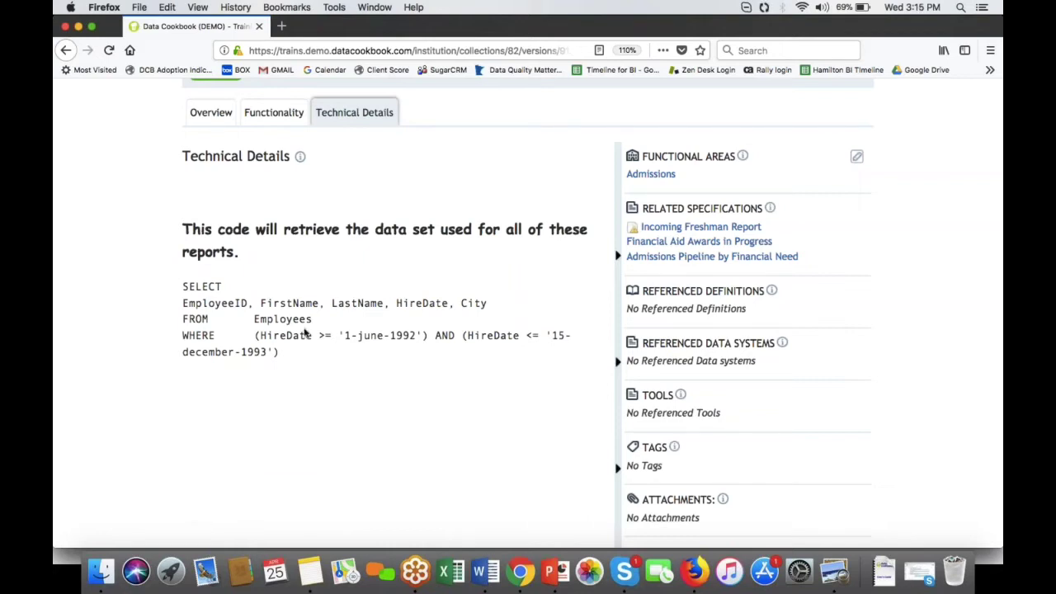
{"action": "scroll", "coordinate": [306, 333], "scroll_direction": "up", "scroll_amount": 4}
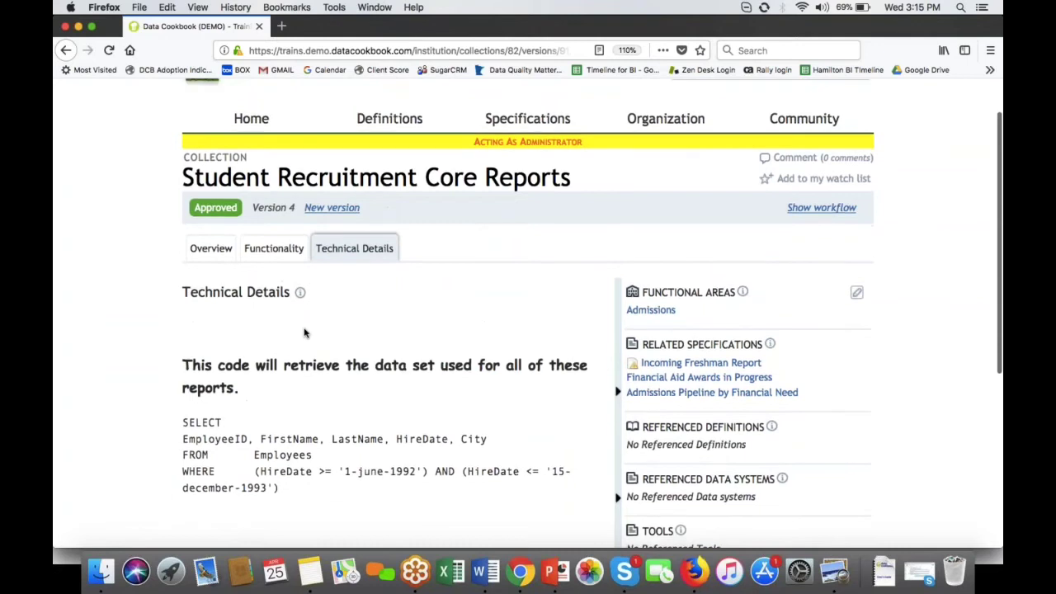
{"action": "scroll", "coordinate": [305, 332], "scroll_direction": "up", "scroll_amount": 2}
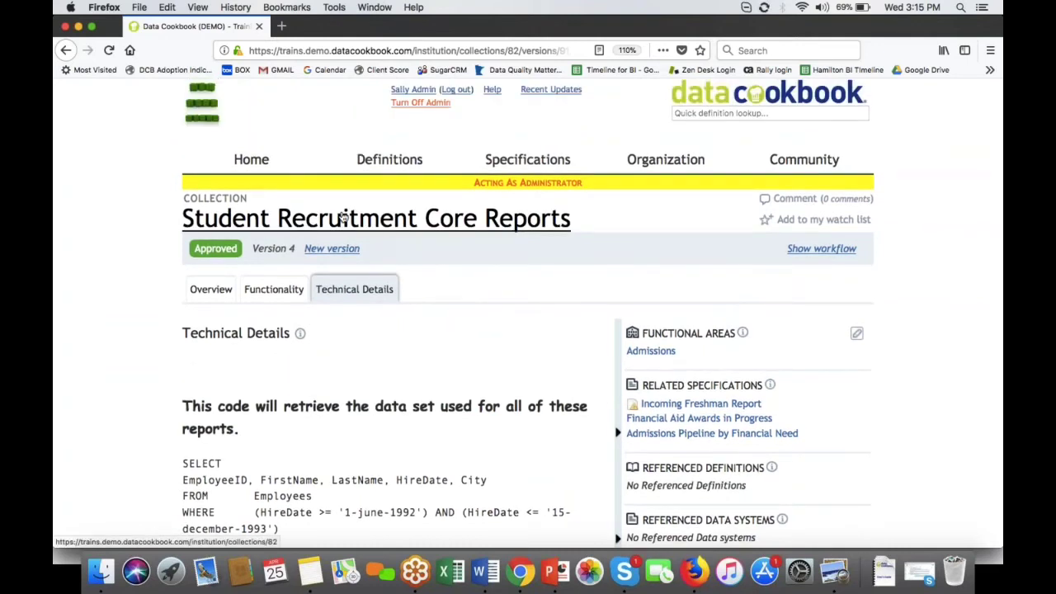
{"action": "scroll", "coordinate": [373, 346], "scroll_direction": "down", "scroll_amount": 4}
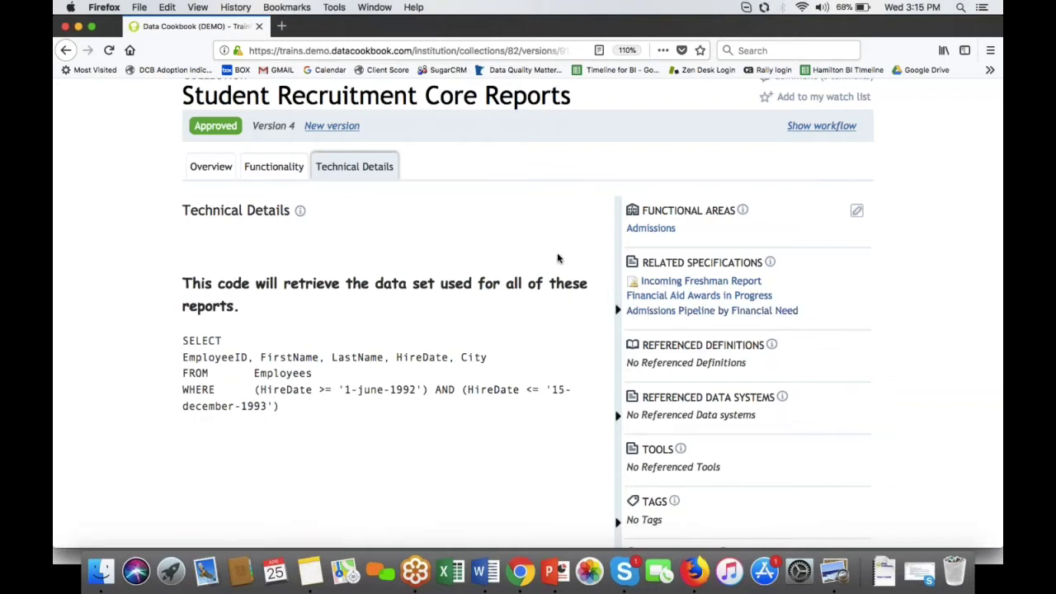
{"action": "scroll", "coordinate": [558, 258], "scroll_direction": "up", "scroll_amount": 2}
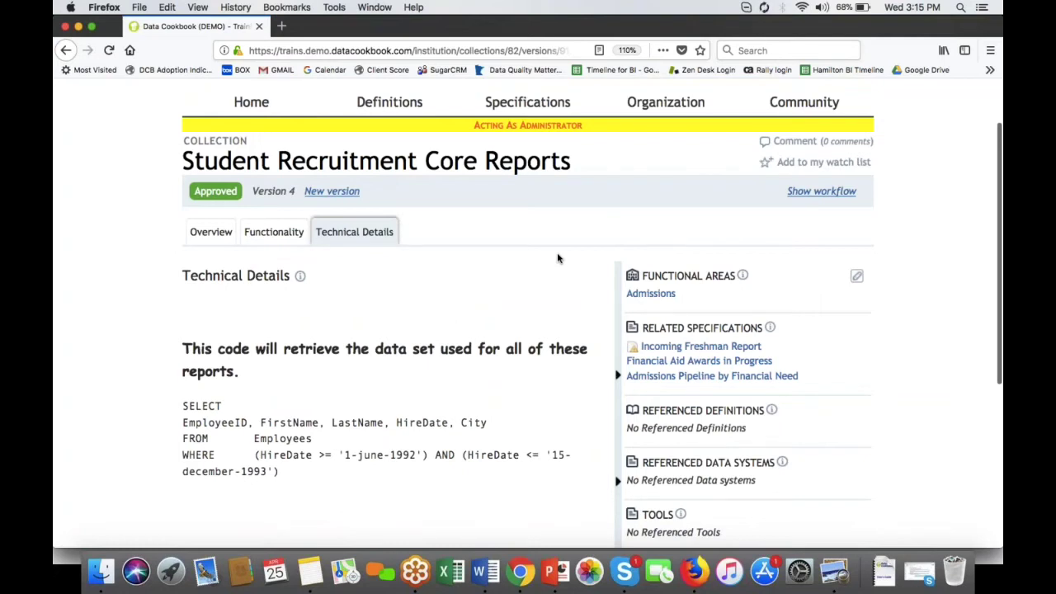
{"action": "scroll", "coordinate": [558, 259], "scroll_direction": "up", "scroll_amount": 1}
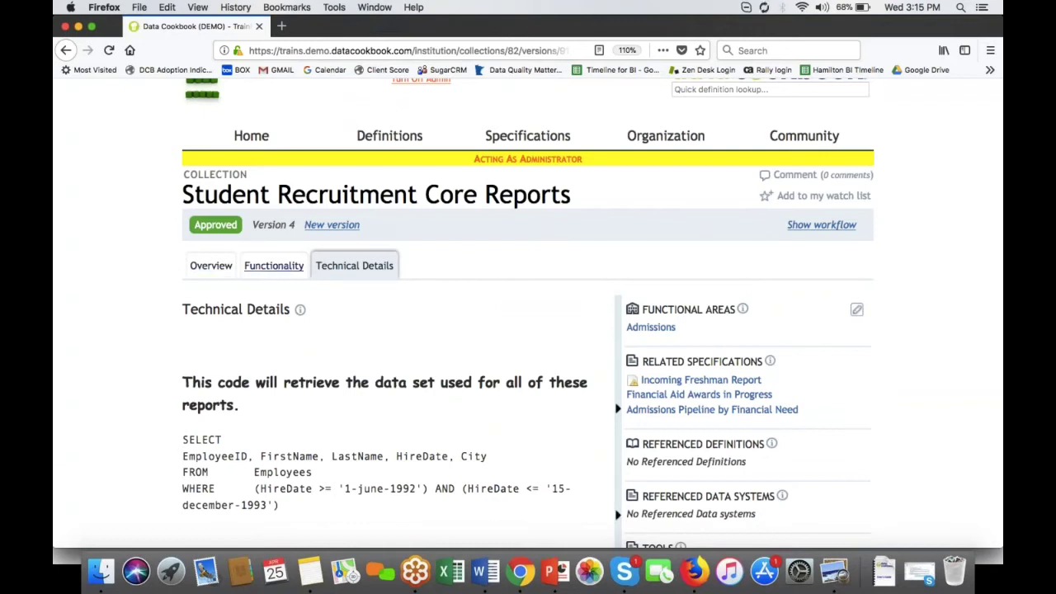
{"action": "scroll", "coordinate": [379, 301], "scroll_direction": "down", "scroll_amount": 3}
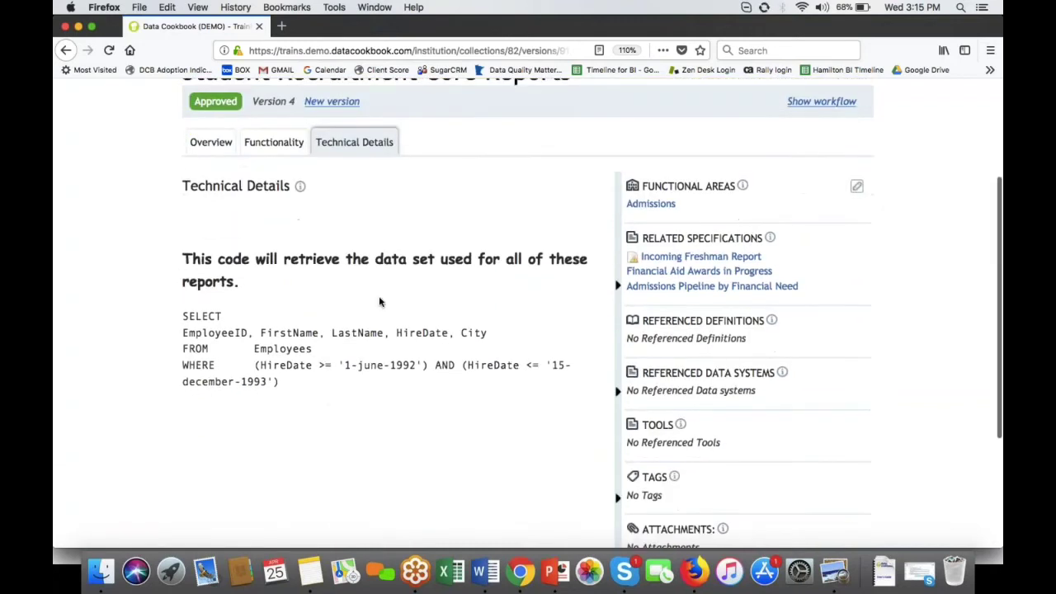
{"action": "scroll", "coordinate": [379, 301], "scroll_direction": "up", "scroll_amount": 1}
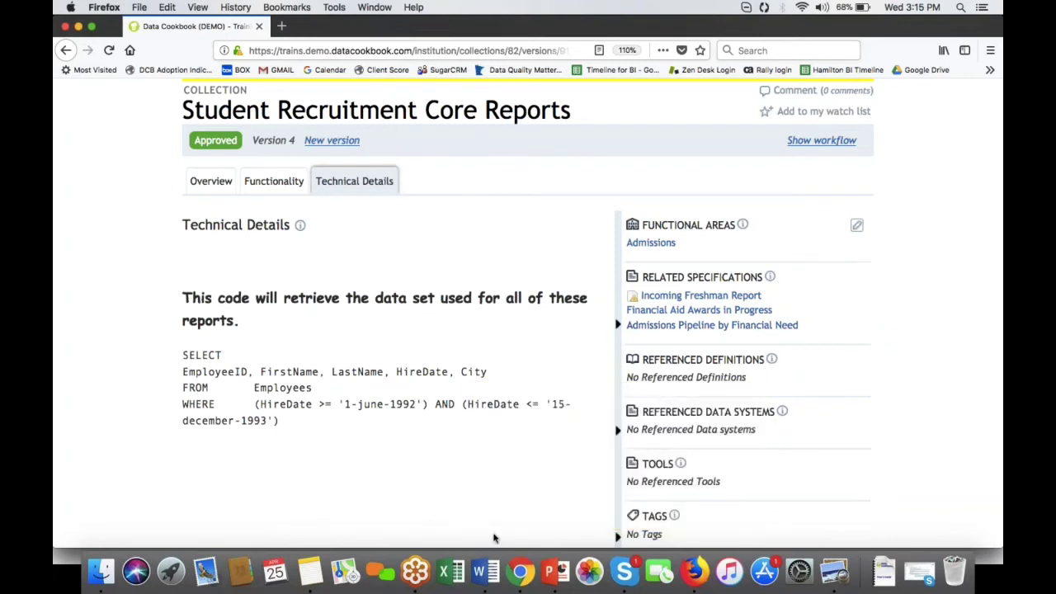
{"action": "scroll", "coordinate": [493, 537], "scroll_direction": "down", "scroll_amount": 3}
{"action": "scroll", "coordinate": [493, 538], "scroll_direction": "up", "scroll_amount": 5}
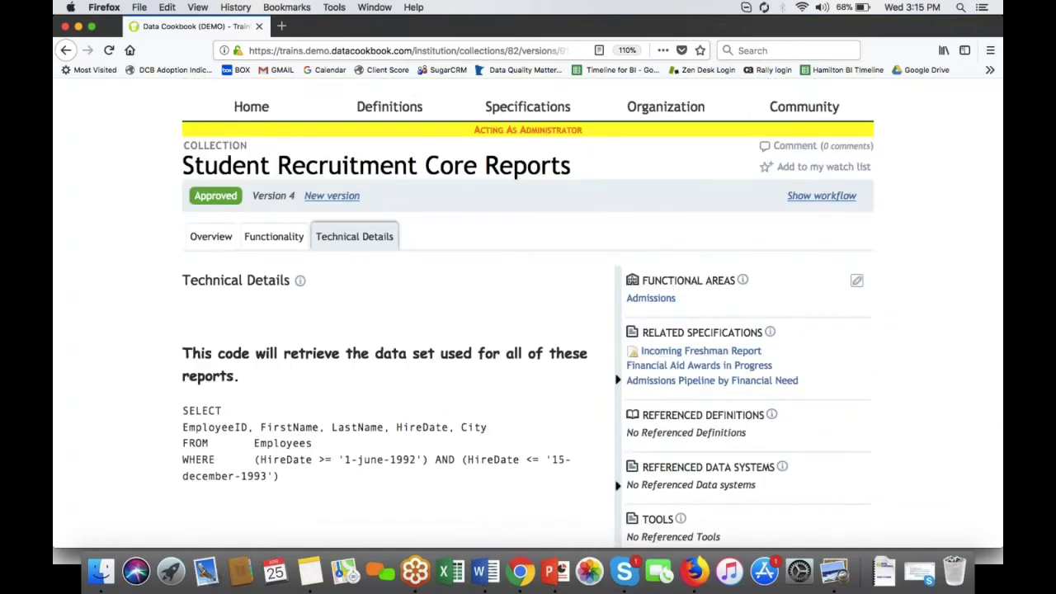
{"action": "key", "text": "super+Tab"}
{"action": "key", "text": "super+Tab"}
{"action": "key", "text": "super+Tab"}
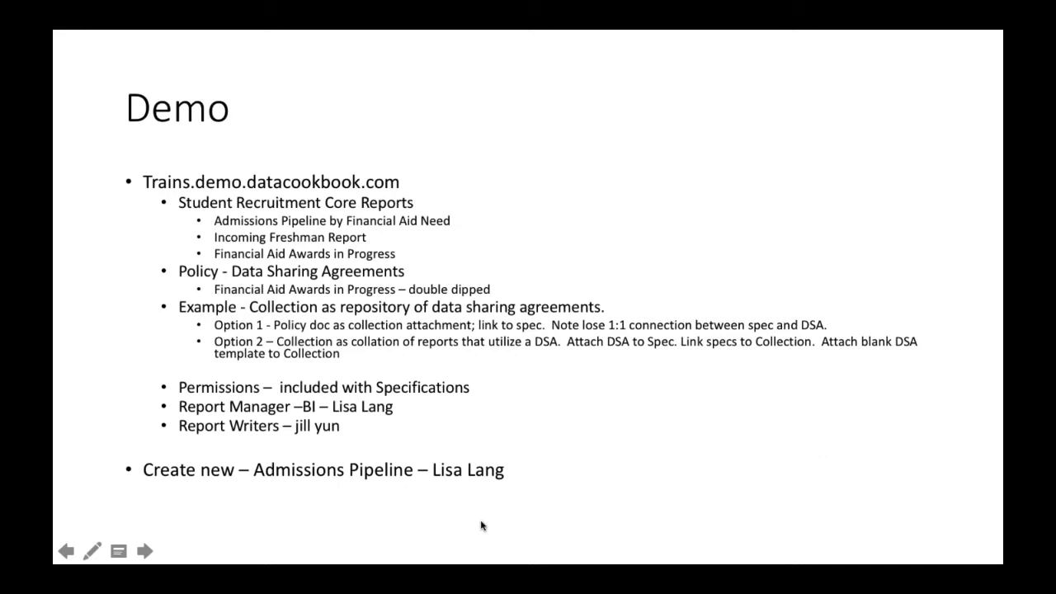
{"action": "key", "text": "super+Tab"}
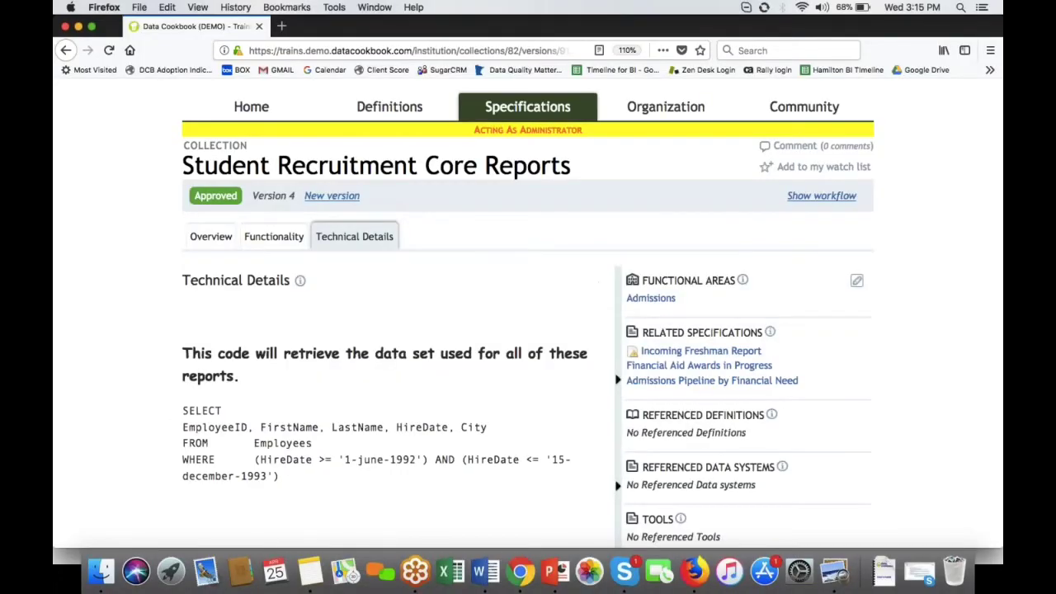
Step: Browse collections and open Data Sharing Agreements to see its approved Version 1 overview
{"action": "mouse_move", "coordinate": [518, 118]}
{"action": "left_click", "coordinate": [513, 340]}
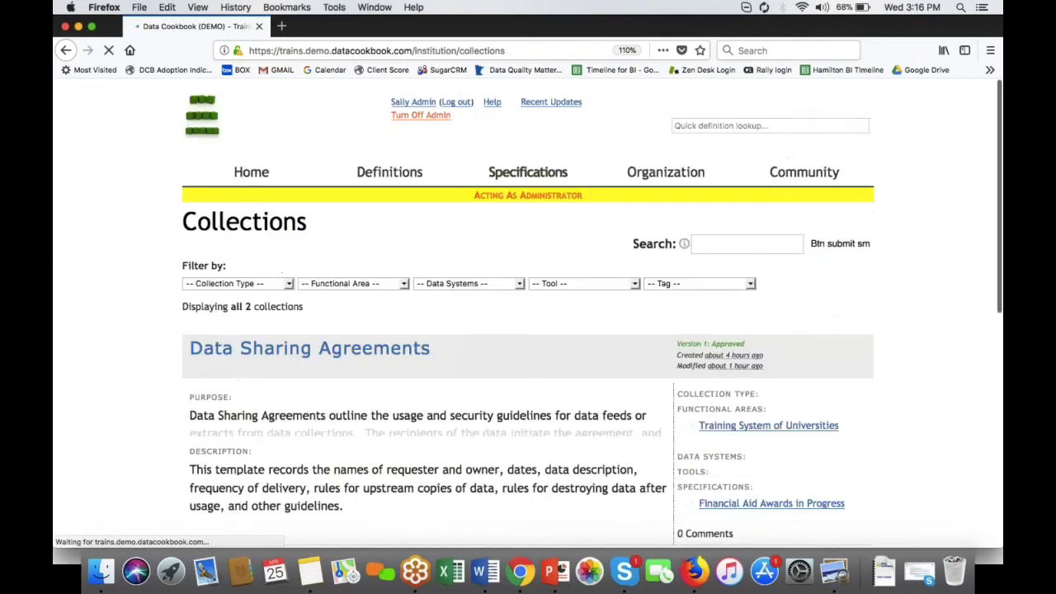
{"action": "scroll", "coordinate": [475, 386], "scroll_direction": "down", "scroll_amount": 3}
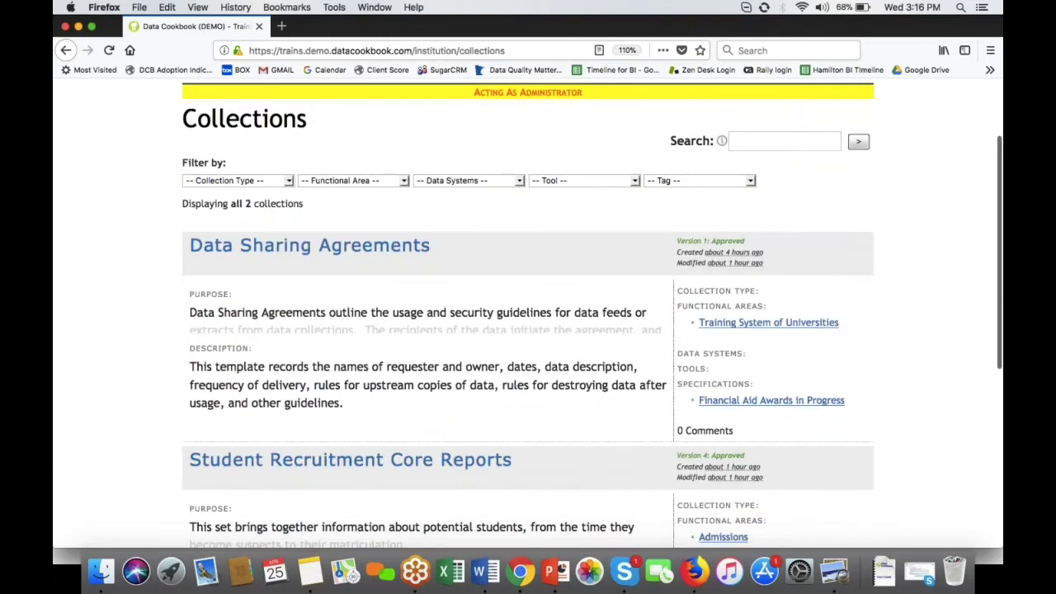
{"action": "scroll", "coordinate": [456, 387], "scroll_direction": "up", "scroll_amount": 3}
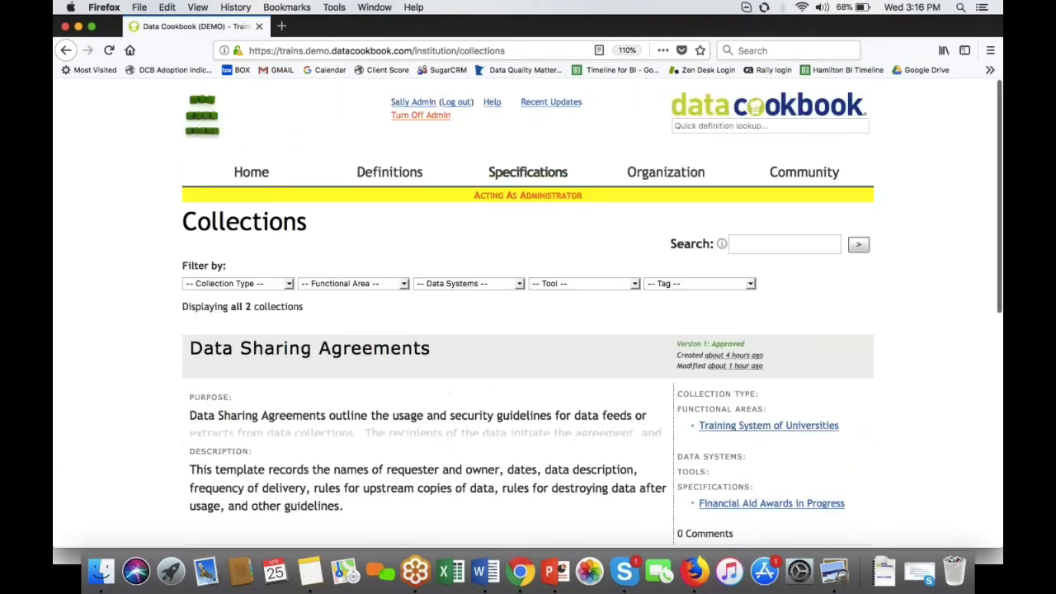
{"action": "left_click", "coordinate": [404, 353]}
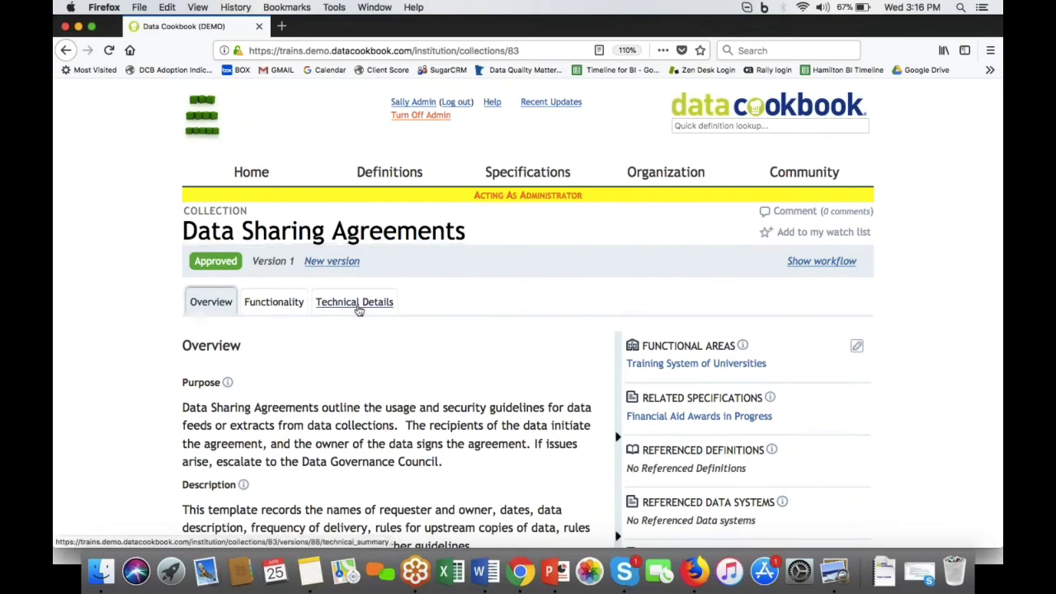
{"action": "scroll", "coordinate": [359, 310], "scroll_direction": "down", "scroll_amount": 8}
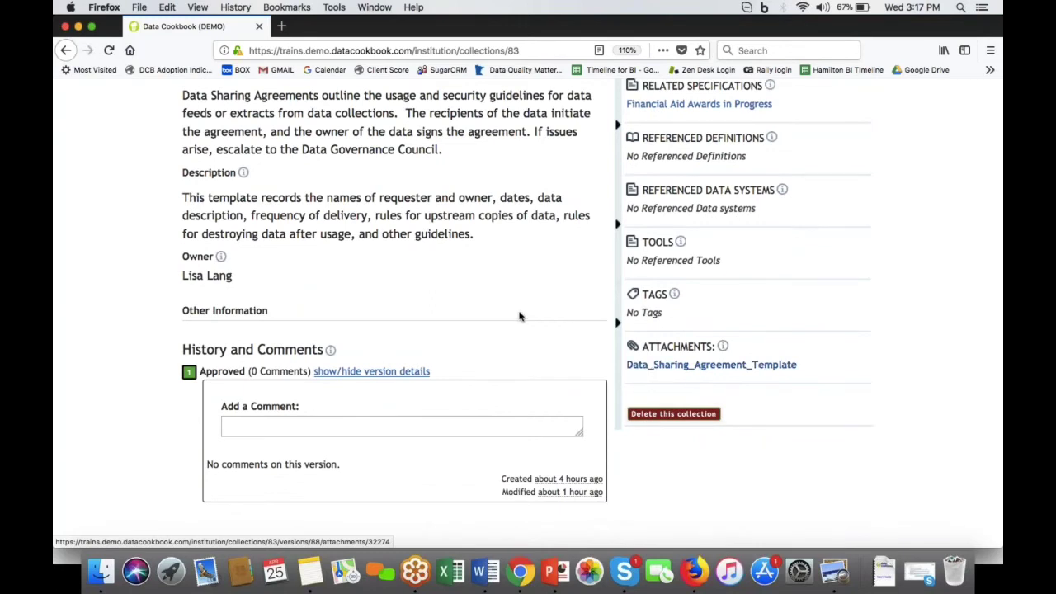
{"action": "scroll", "coordinate": [519, 315], "scroll_direction": "up", "scroll_amount": 6}
{"action": "scroll", "coordinate": [520, 315], "scroll_direction": "up", "scroll_amount": 1}
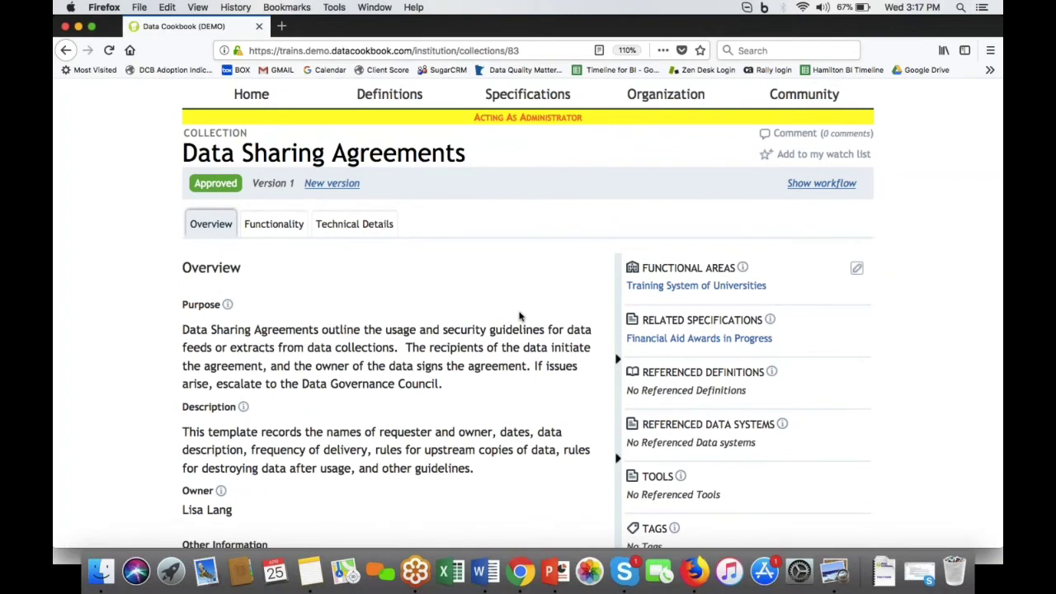
{"action": "scroll", "coordinate": [519, 316], "scroll_direction": "up", "scroll_amount": 2}
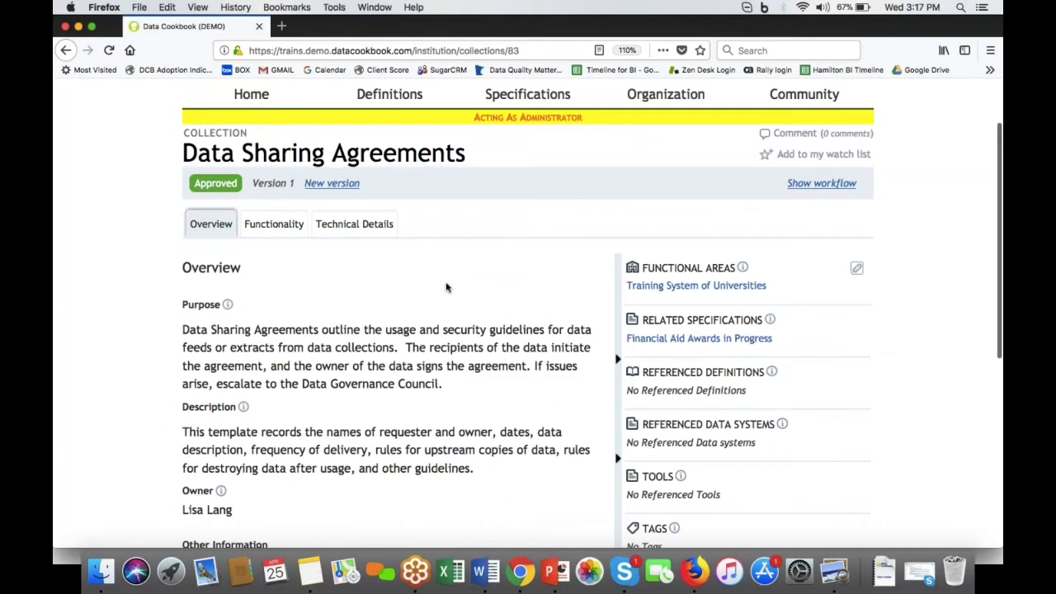
{"action": "scroll", "coordinate": [449, 289], "scroll_direction": "down", "scroll_amount": 3}
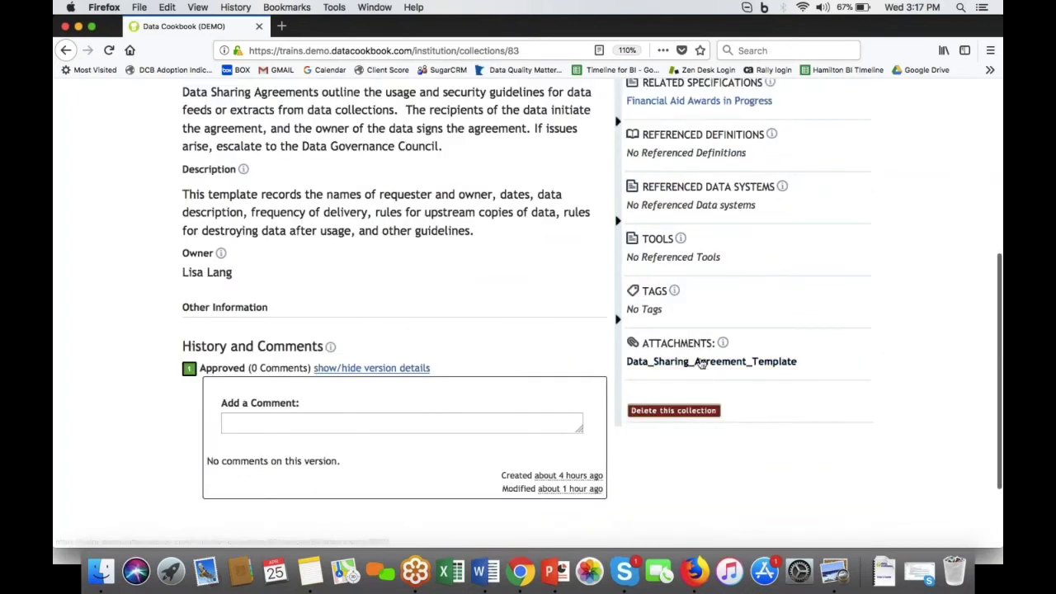
{"action": "scroll", "coordinate": [483, 329], "scroll_direction": "up", "scroll_amount": 3}
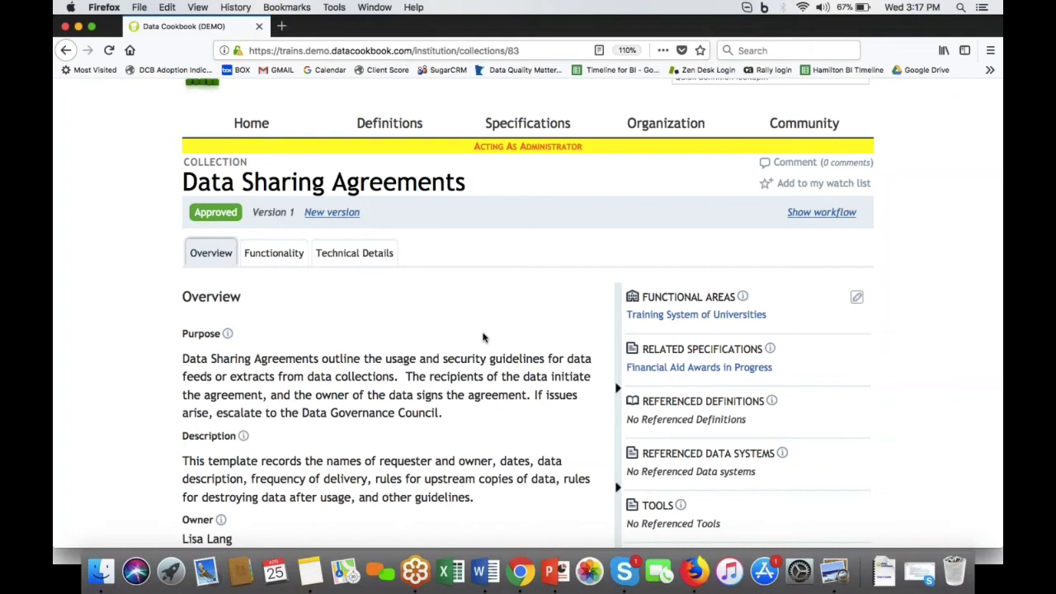
{"action": "scroll", "coordinate": [483, 337], "scroll_direction": "down", "scroll_amount": 1}
{"action": "scroll", "coordinate": [483, 336], "scroll_direction": "down", "scroll_amount": 2}
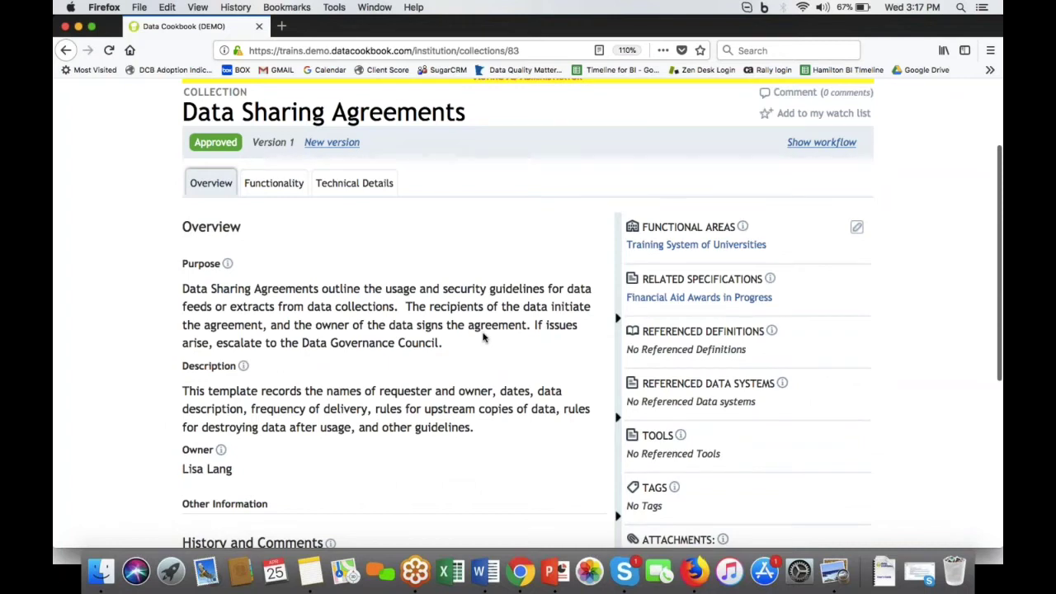
{"action": "scroll", "coordinate": [483, 337], "scroll_direction": "down", "scroll_amount": 1}
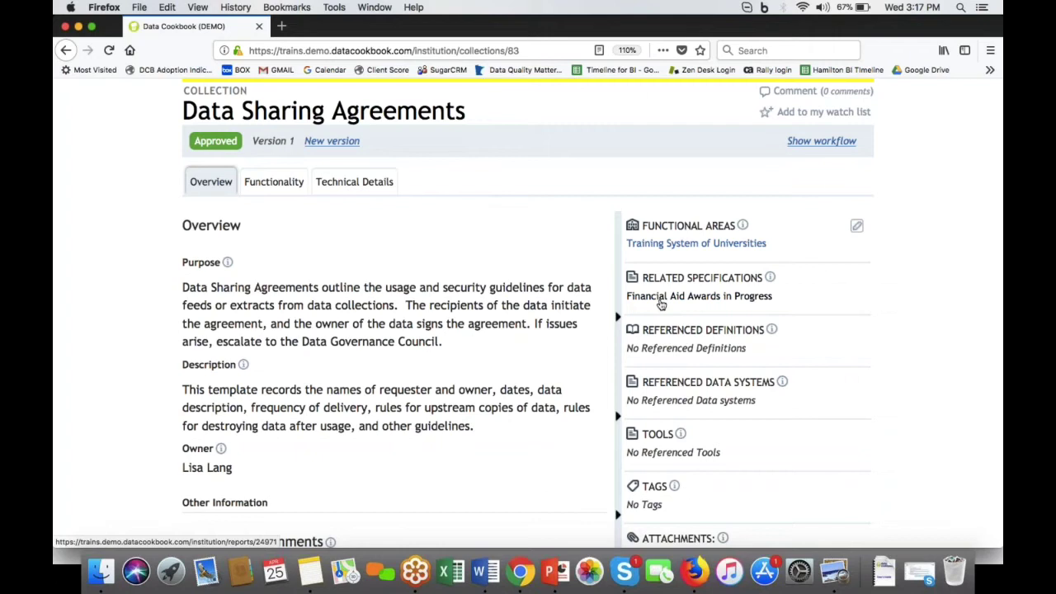
Step: Open the related Financial Aid Awards in Progress specification and scroll through its overview
{"action": "left_click", "coordinate": [661, 304]}
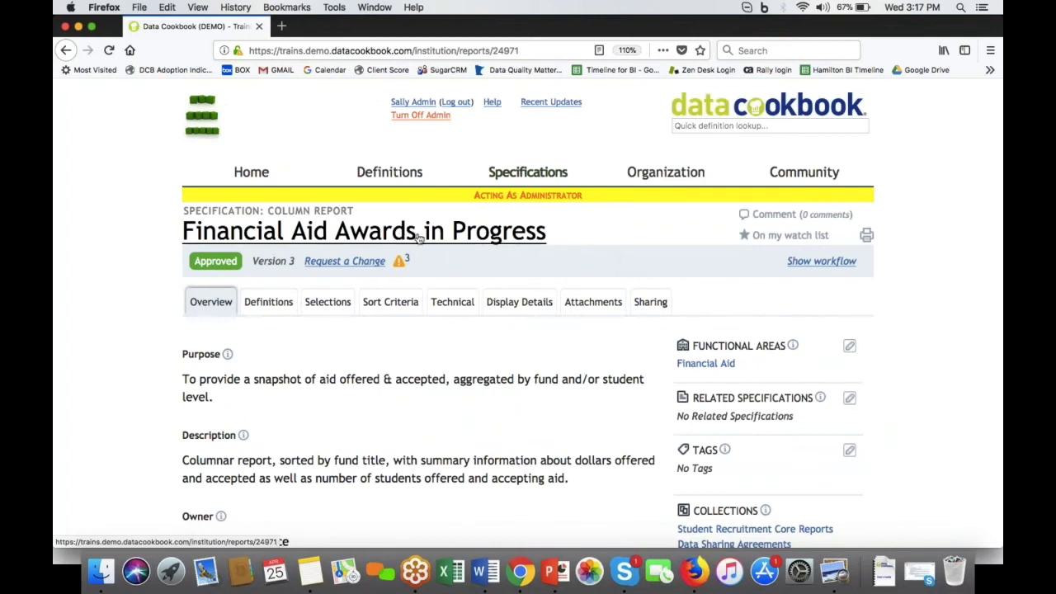
{"action": "scroll", "coordinate": [433, 404], "scroll_direction": "down", "scroll_amount": 1}
{"action": "scroll", "coordinate": [433, 404], "scroll_direction": "down", "scroll_amount": 3}
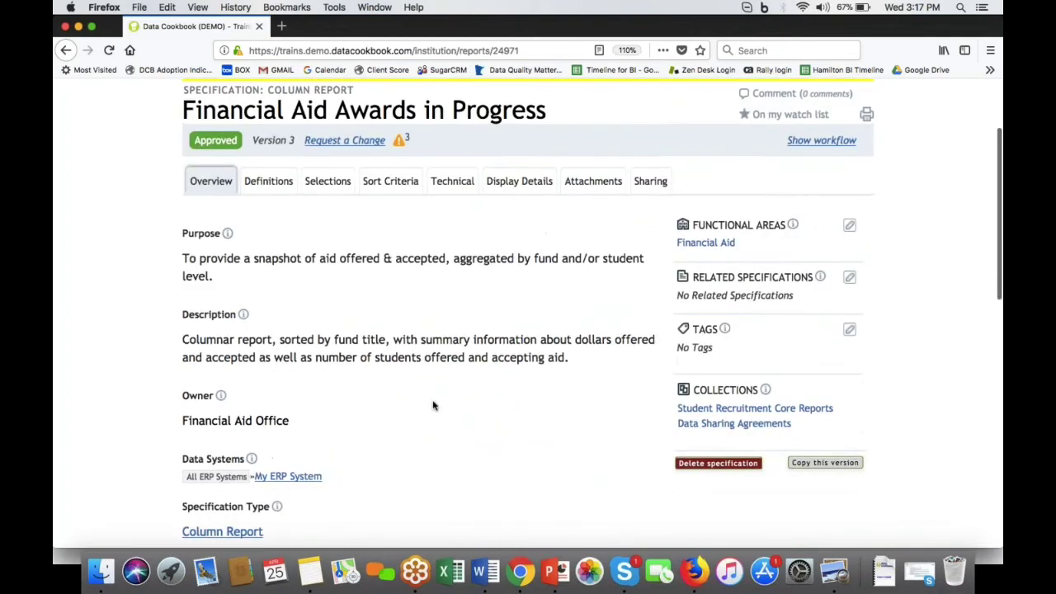
{"action": "scroll", "coordinate": [433, 404], "scroll_direction": "up", "scroll_amount": 3}
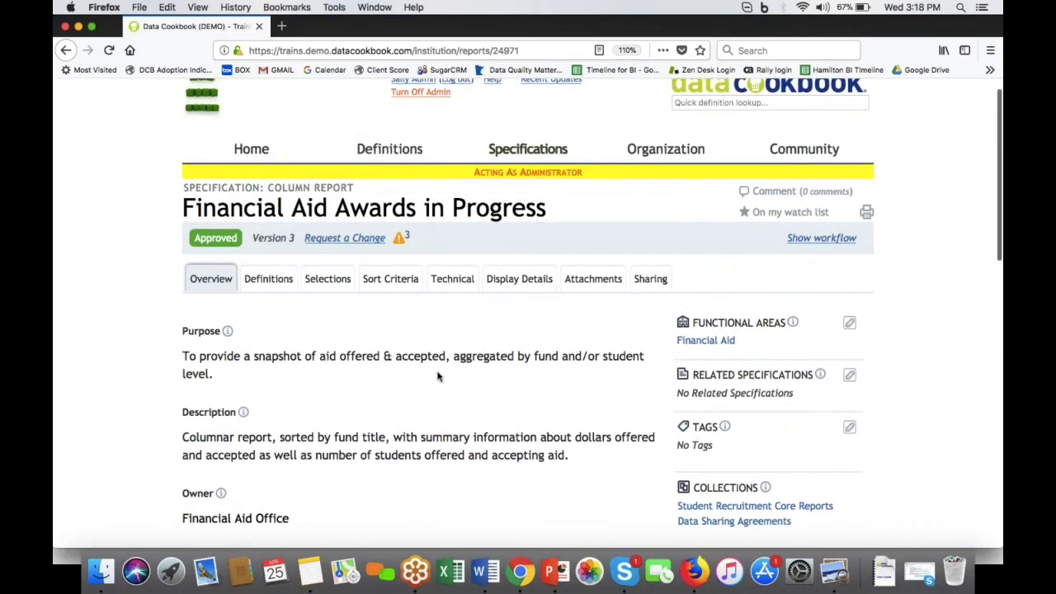
{"action": "scroll", "coordinate": [437, 376], "scroll_direction": "down", "scroll_amount": 1}
Step: Check the specification's Attachments, then return to its Overview listing Data Sharing Agreements
{"action": "left_click", "coordinate": [598, 267]}
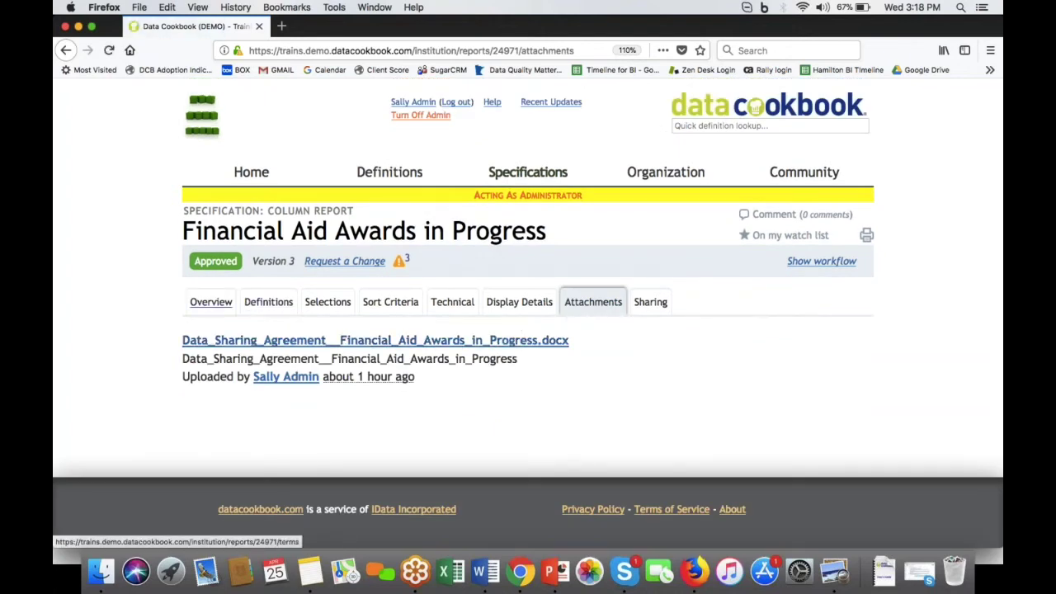
{"action": "left_click", "coordinate": [212, 306]}
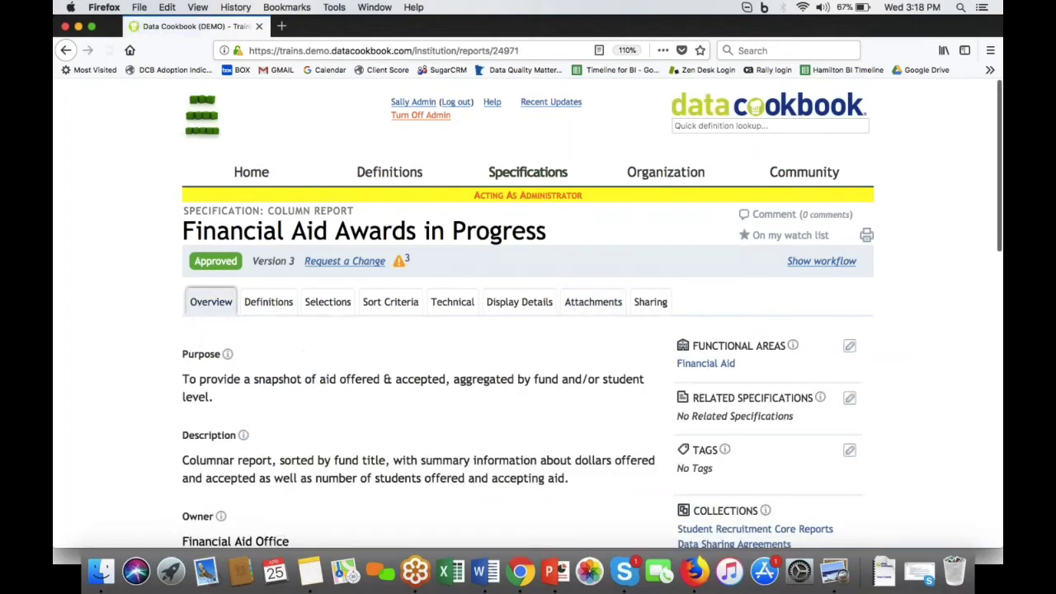
{"action": "scroll", "coordinate": [650, 384], "scroll_direction": "down", "scroll_amount": 4}
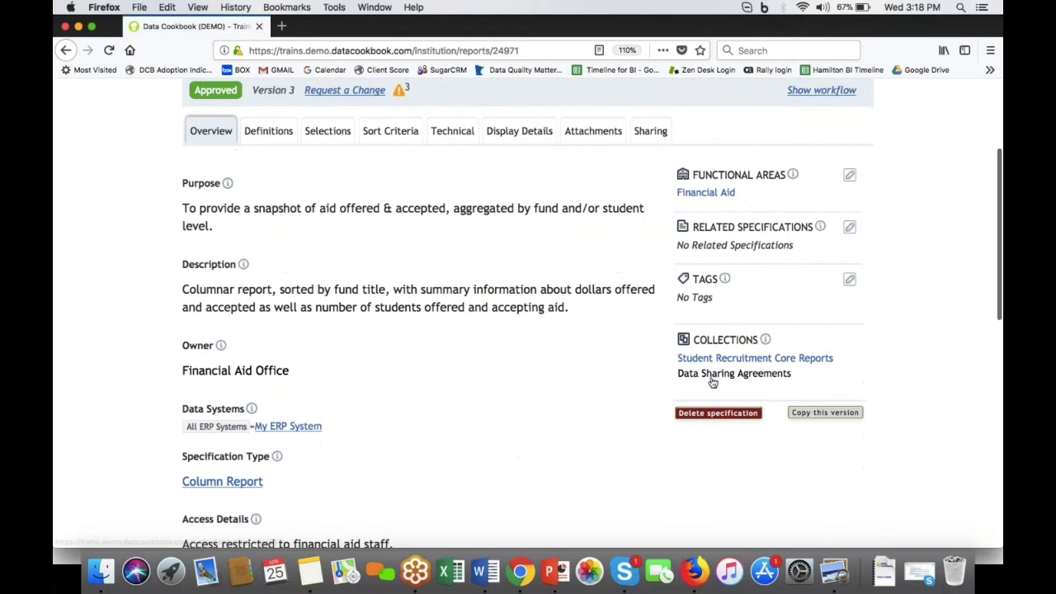
{"action": "mouse_move", "coordinate": [712, 382]}
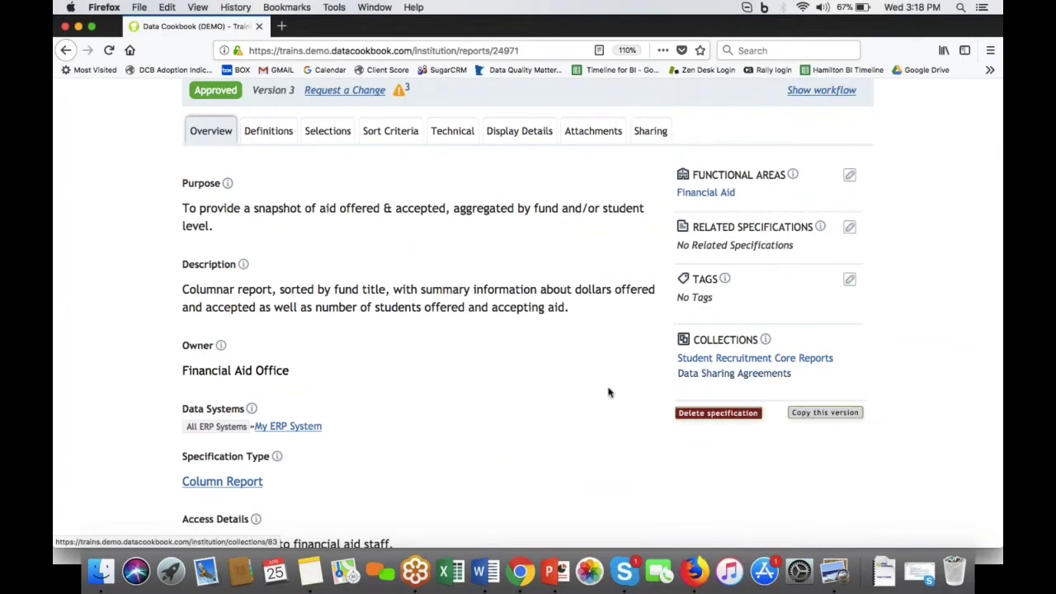
{"action": "scroll", "coordinate": [608, 391], "scroll_direction": "up", "scroll_amount": 2}
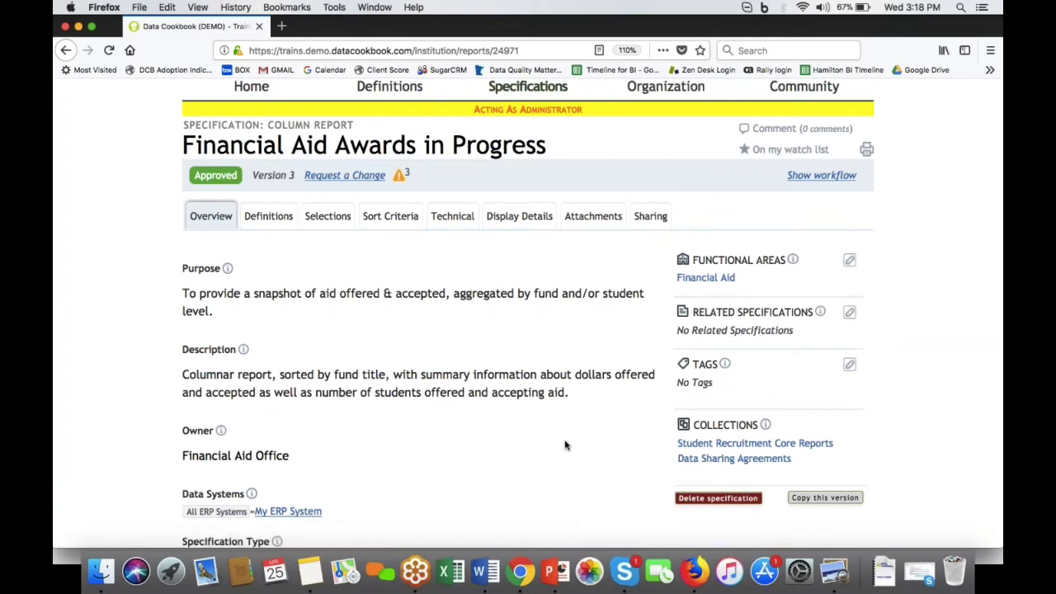
Step: Go back to the Data Sharing Agreements collection from the specification's Collections link
{"action": "left_click", "coordinate": [732, 458]}
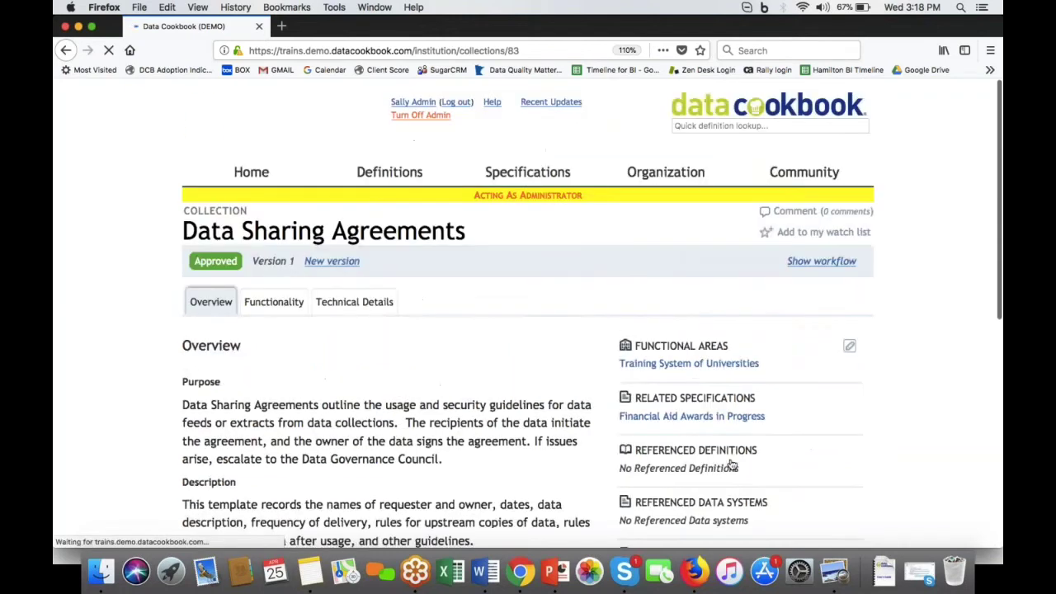
{"action": "scroll", "coordinate": [528, 330], "scroll_direction": "down", "scroll_amount": 5}
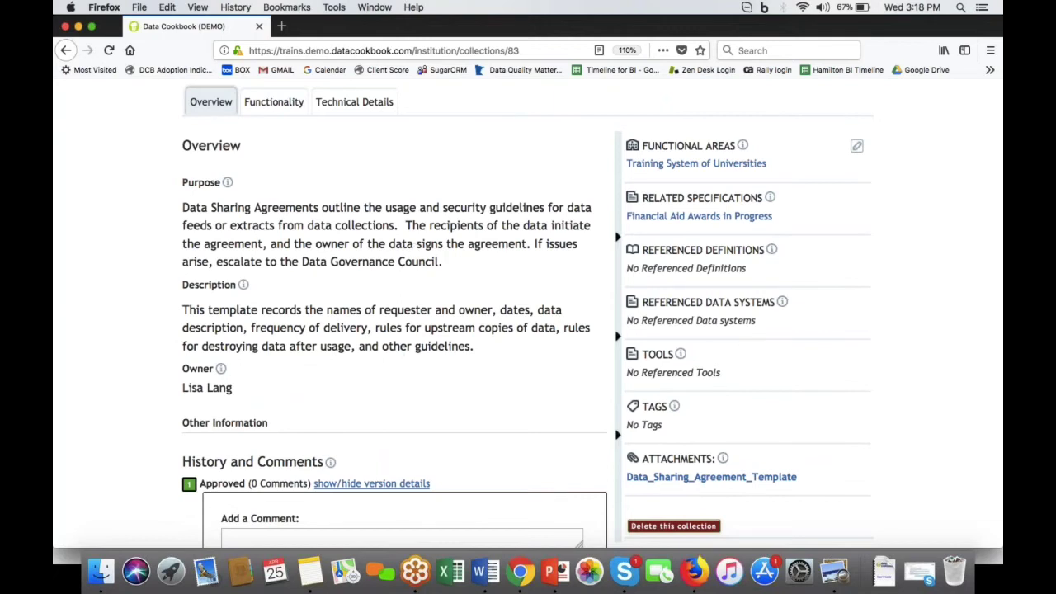
{"action": "scroll", "coordinate": [528, 313], "scroll_direction": "up", "scroll_amount": 2}
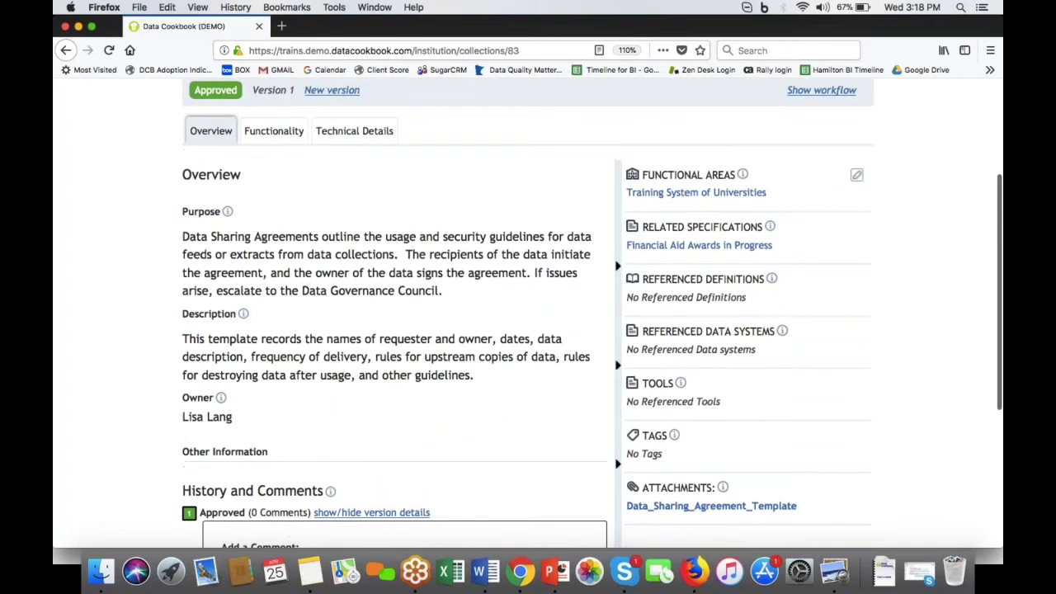
{"action": "scroll", "coordinate": [527, 314], "scroll_direction": "up", "scroll_amount": 2}
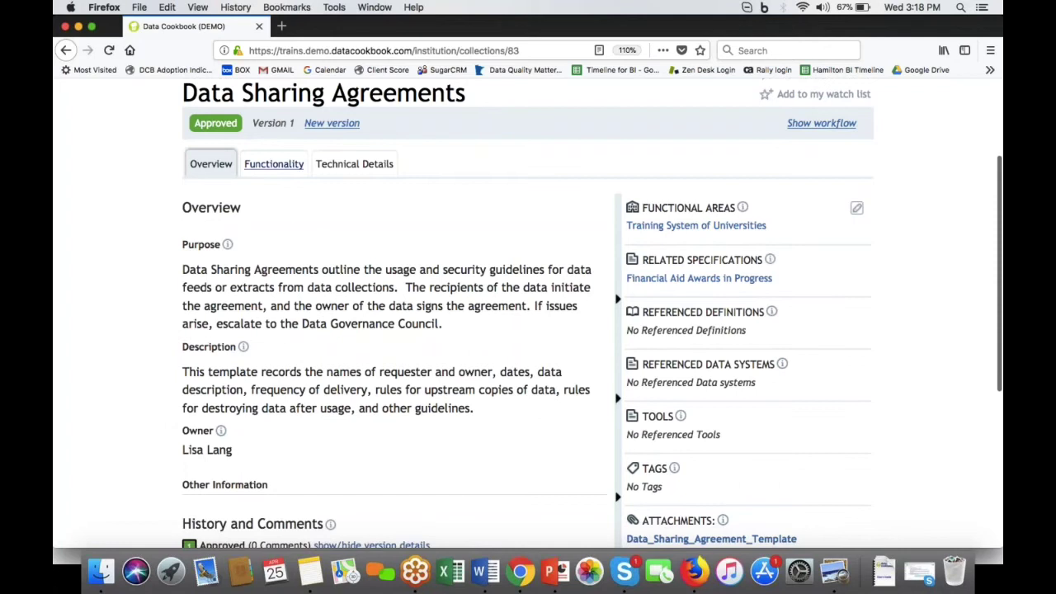
Step: Show the collection's Functionality tab listing Financial Aid Awards in Progress as a related column report
{"action": "left_click", "coordinate": [296, 168]}
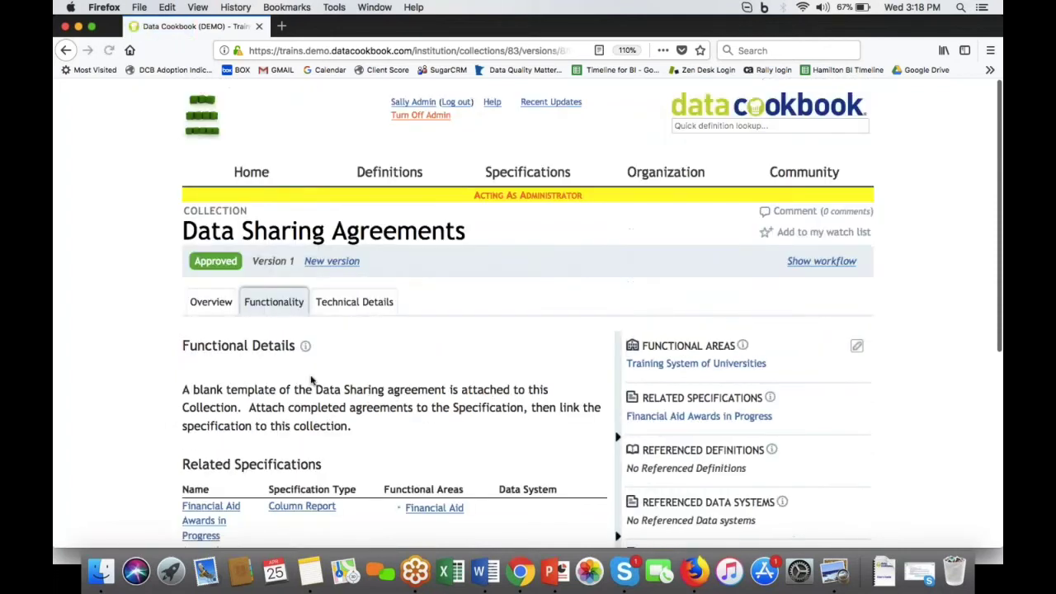
{"action": "scroll", "coordinate": [311, 380], "scroll_direction": "down", "scroll_amount": 2}
{"action": "scroll", "coordinate": [311, 379], "scroll_direction": "down", "scroll_amount": 5}
{"action": "scroll", "coordinate": [311, 379], "scroll_direction": "up", "scroll_amount": 3}
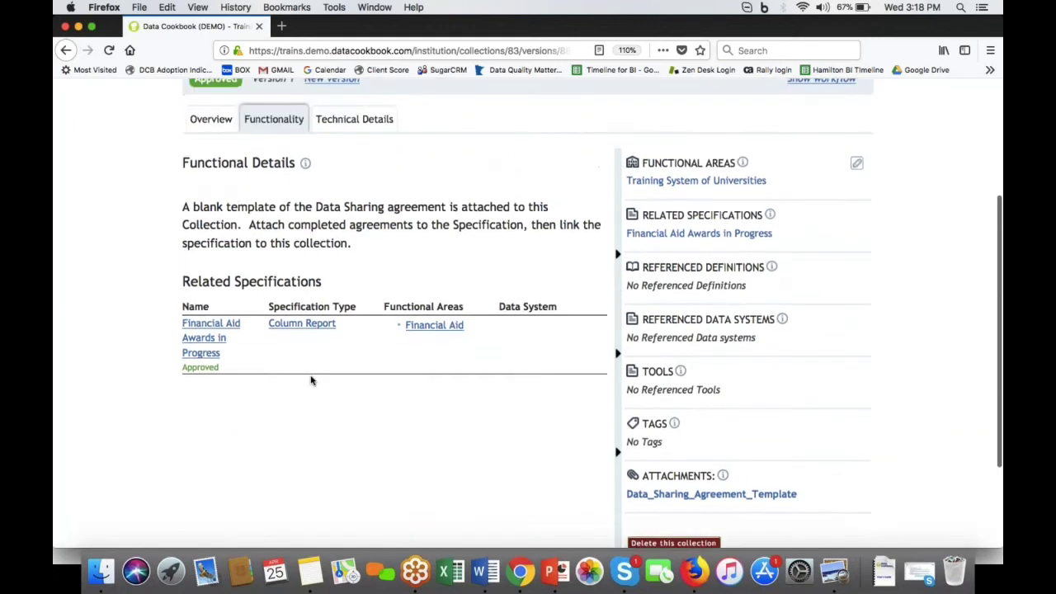
{"action": "scroll", "coordinate": [311, 379], "scroll_direction": "up", "scroll_amount": 2}
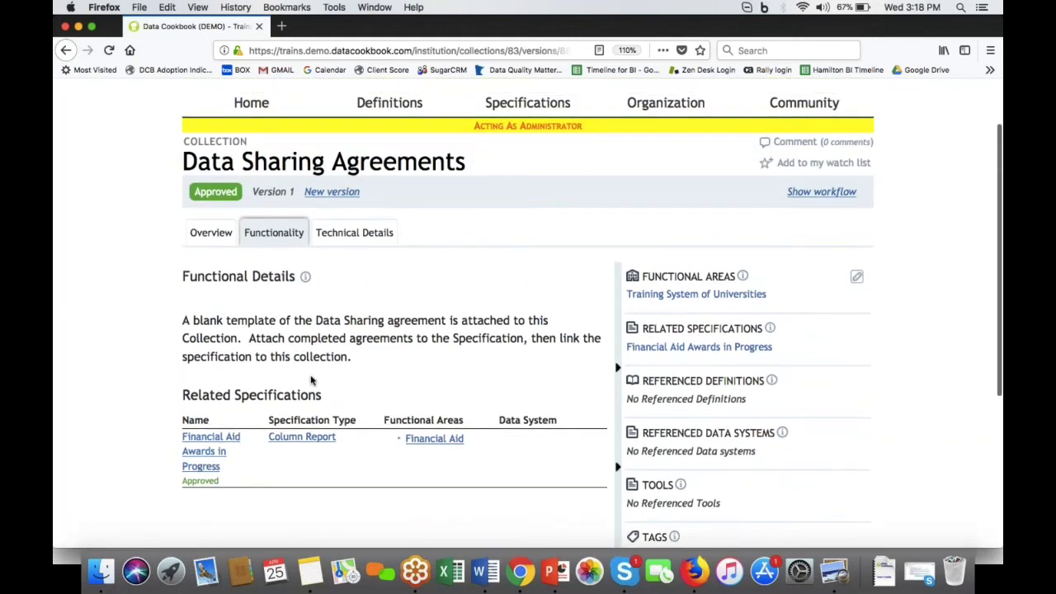
{"action": "scroll", "coordinate": [311, 379], "scroll_direction": "up", "scroll_amount": 1}
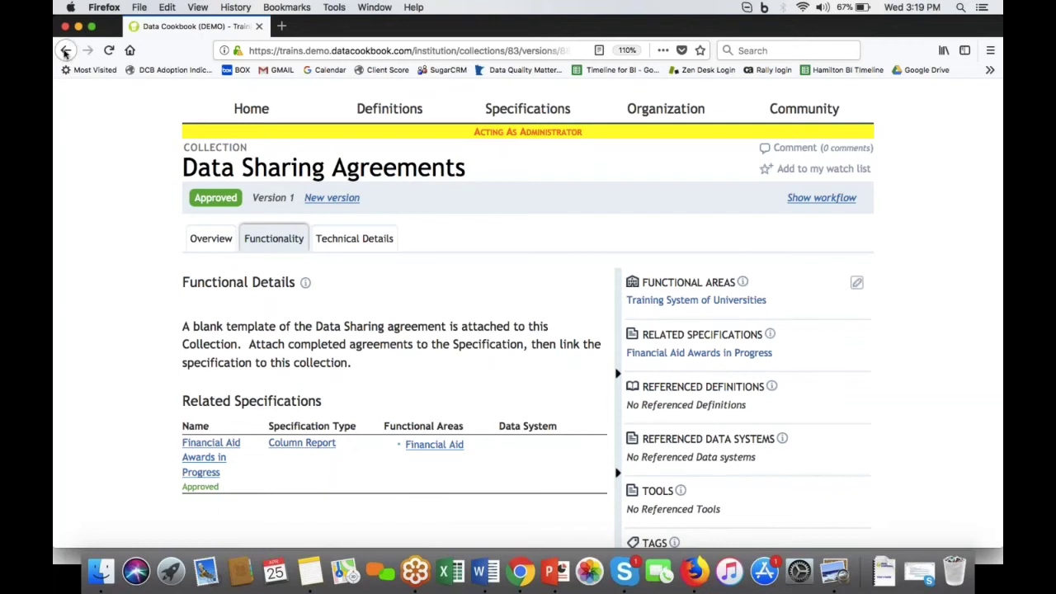
{"action": "left_click", "coordinate": [66, 51]}
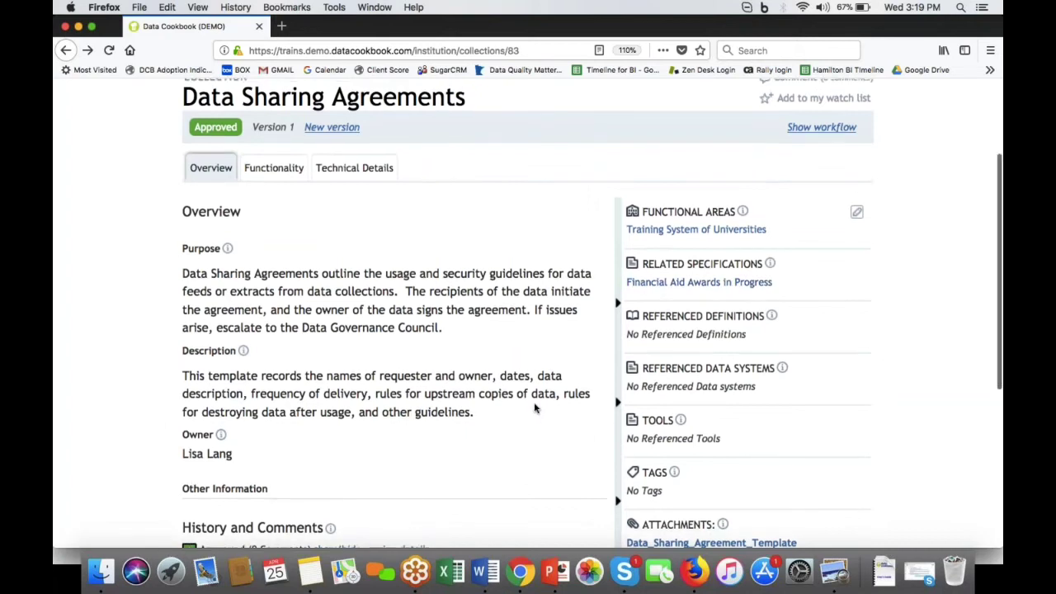
{"action": "scroll", "coordinate": [533, 405], "scroll_direction": "up", "scroll_amount": 2}
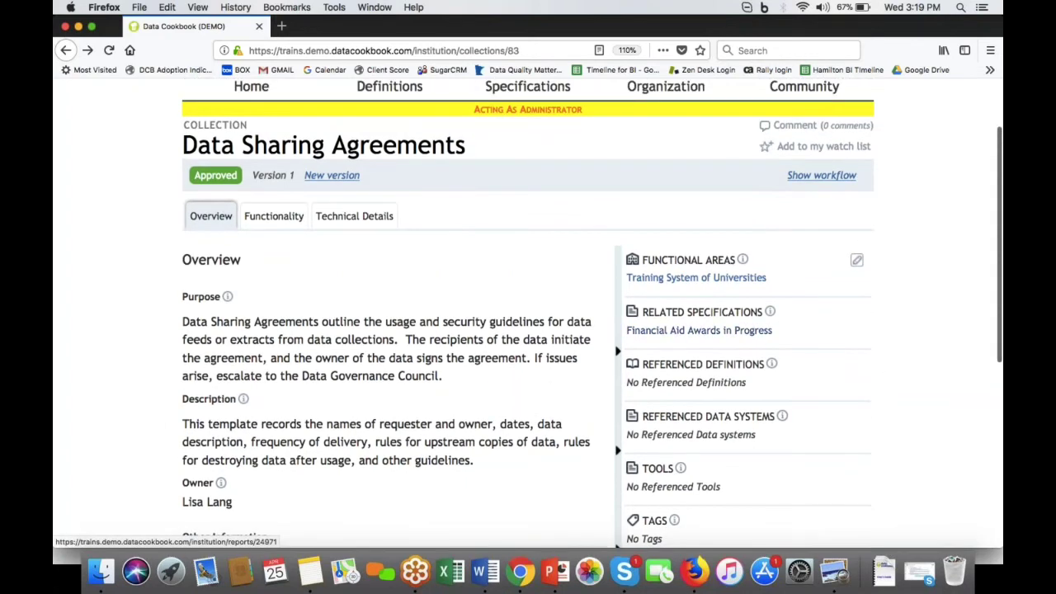
{"action": "scroll", "coordinate": [563, 412], "scroll_direction": "down", "scroll_amount": 4}
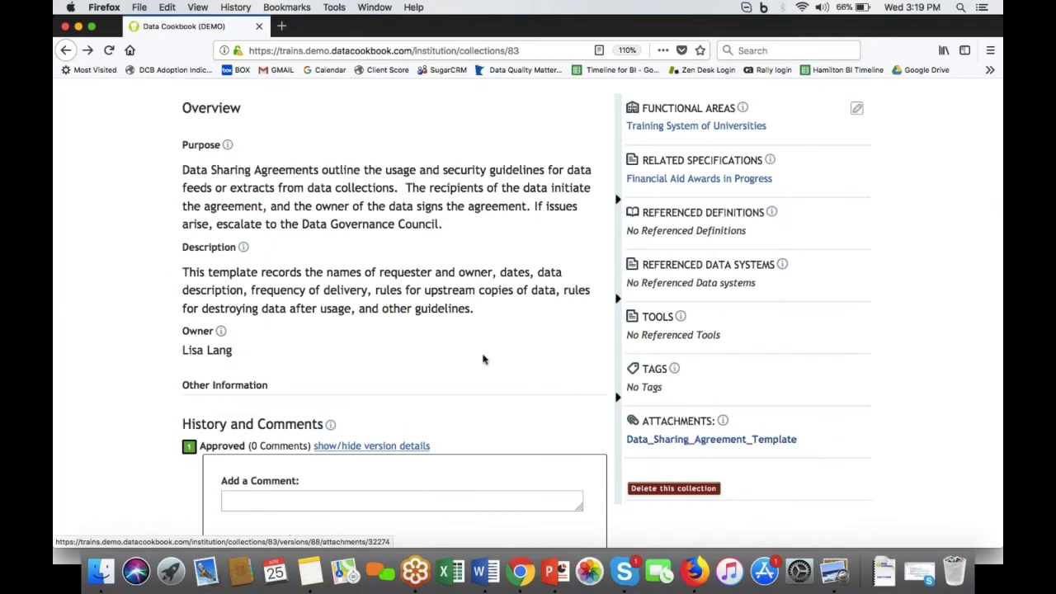
{"action": "scroll", "coordinate": [483, 358], "scroll_direction": "up", "scroll_amount": 4}
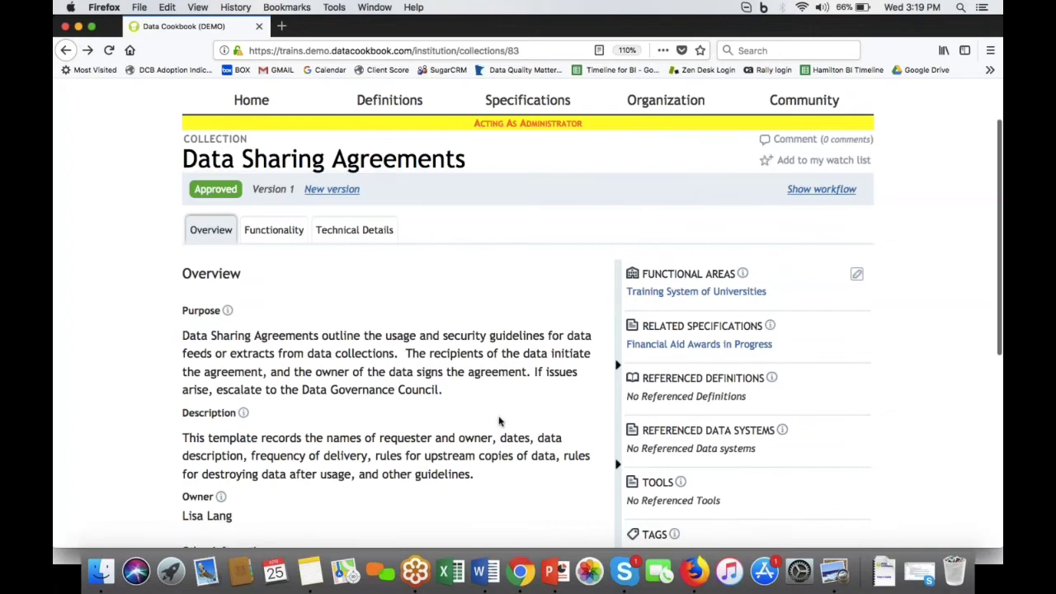
{"action": "scroll", "coordinate": [499, 421], "scroll_direction": "up", "scroll_amount": 1}
{"action": "key", "text": "super+Tab"}
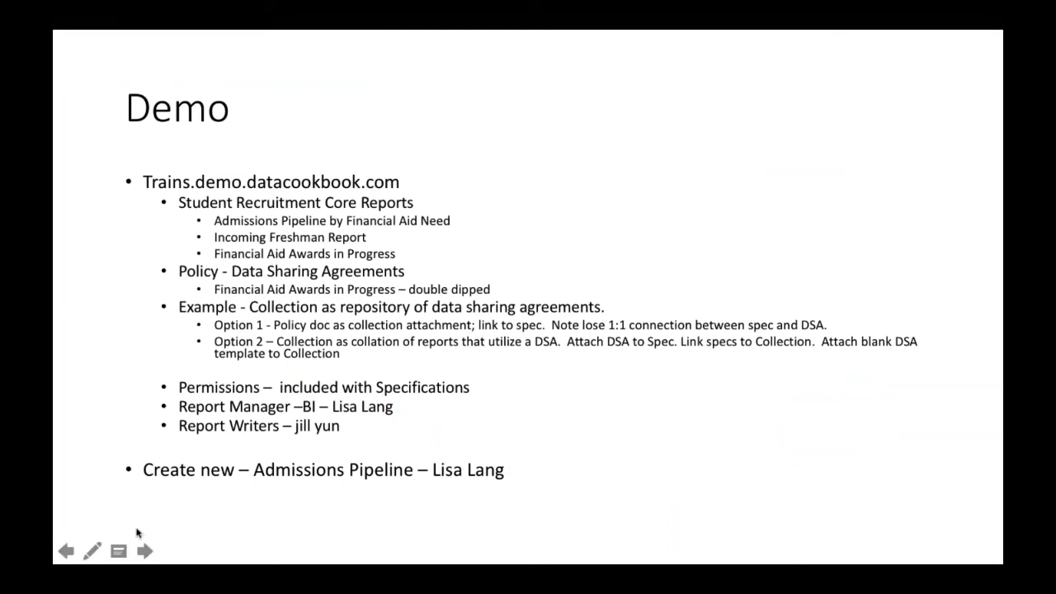
{"action": "left_click", "coordinate": [146, 550]}
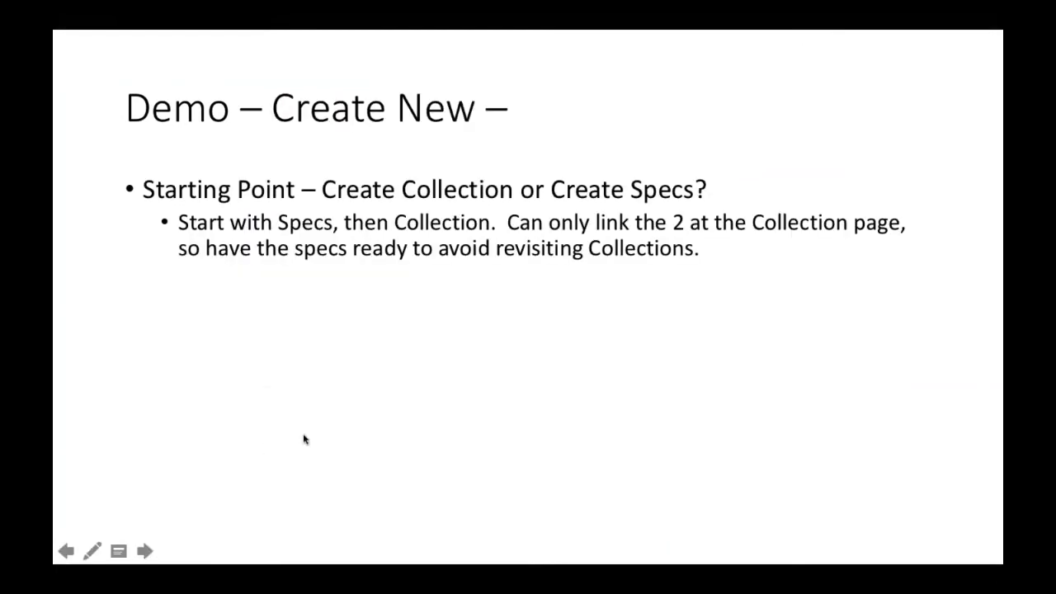
{"action": "key", "text": "super+Tab"}
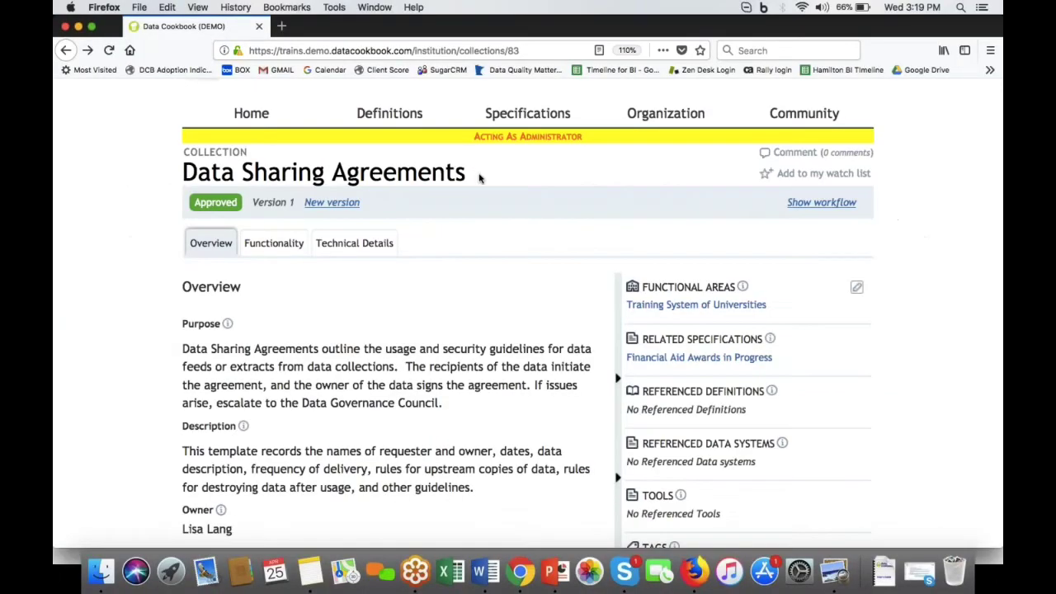
Step: Show the Specifications menu with Create a Specification and Create a Collection options
{"action": "scroll", "coordinate": [487, 177], "scroll_direction": "up", "scroll_amount": 2}
{"action": "scroll", "coordinate": [486, 178], "scroll_direction": "up", "scroll_amount": 1}
{"action": "mouse_move", "coordinate": [504, 181]}
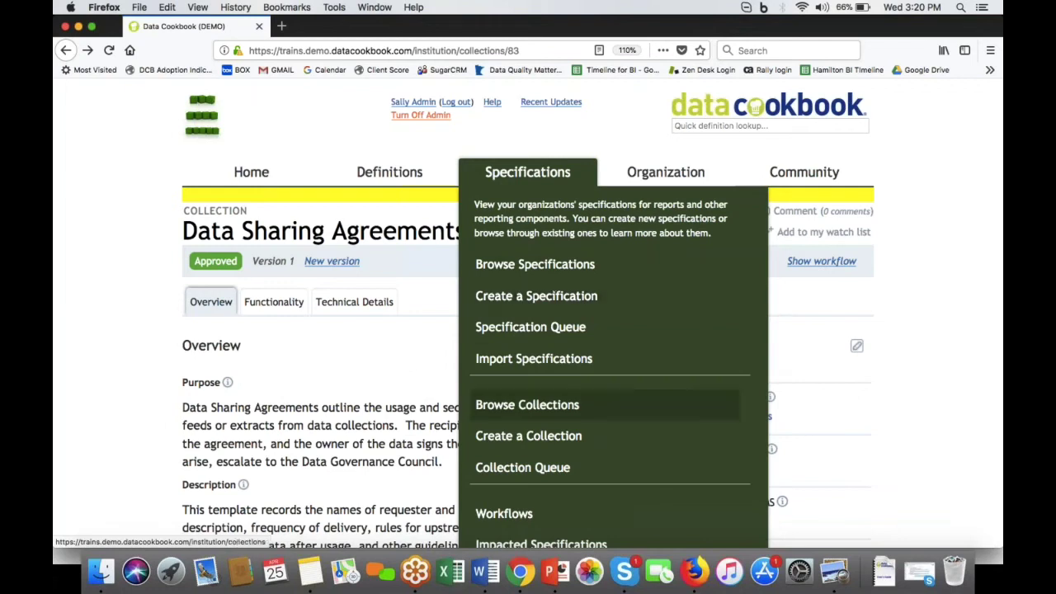
Step: Start a new collection and paste 'Admissions Pipeline' from the notes as its name
{"action": "left_click", "coordinate": [508, 442]}
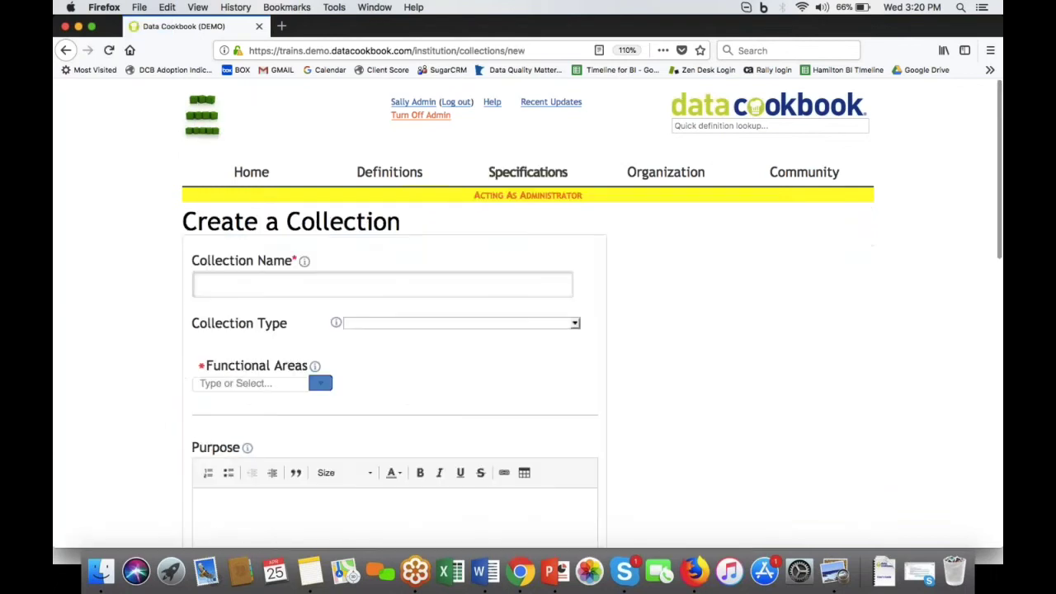
{"action": "left_click", "coordinate": [506, 287]}
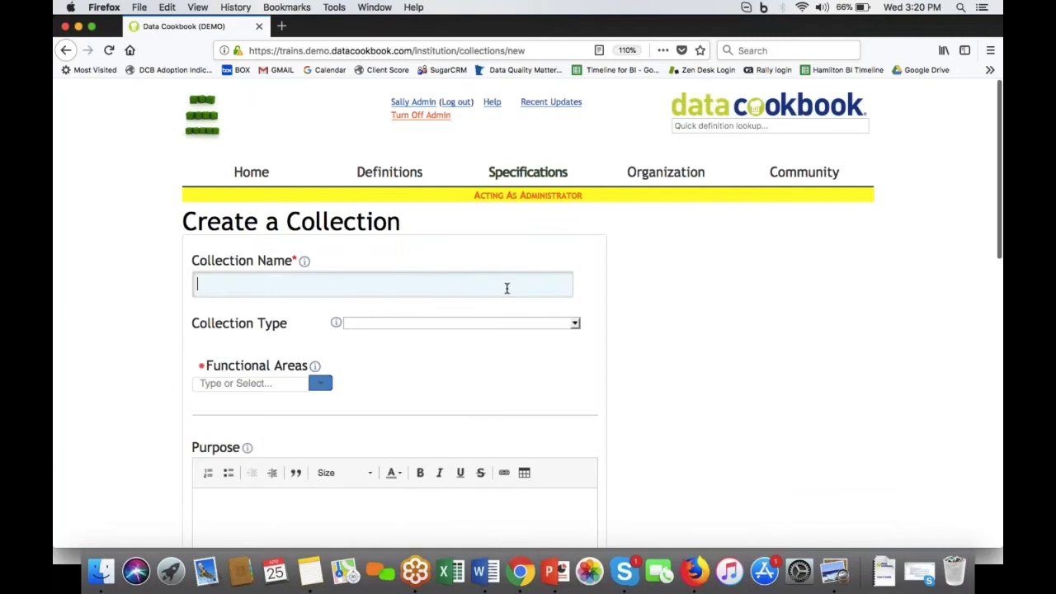
{"action": "key", "text": "super+Tab"}
{"action": "key", "text": "super+Tab"}
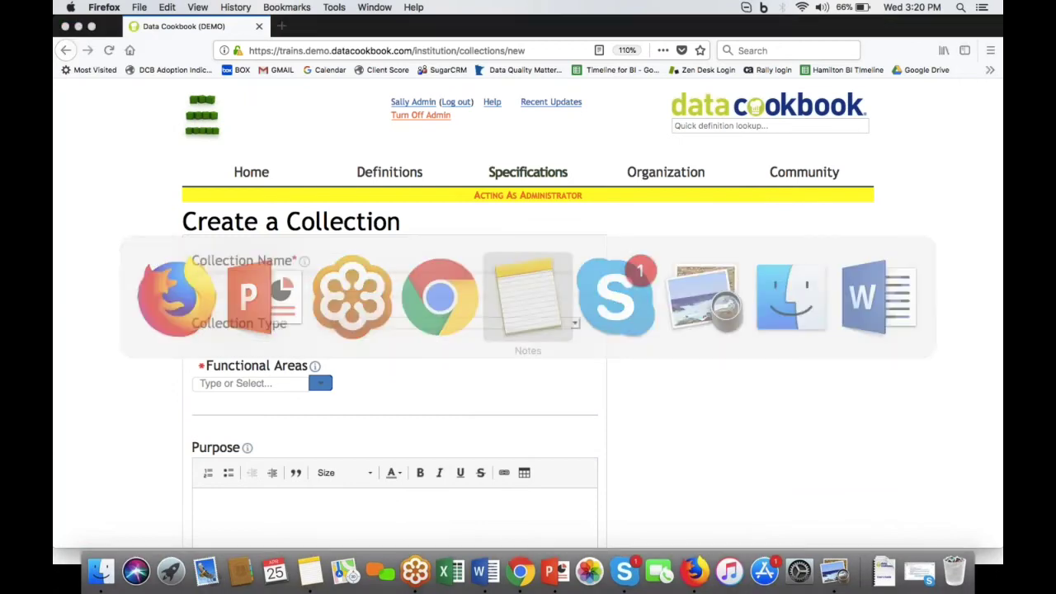
{"action": "key", "text": "super+Tab"}
{"action": "left_click_drag", "start_coordinate": [341, 108], "coordinate": [264, 108]}
{"action": "key", "text": "super+c"}
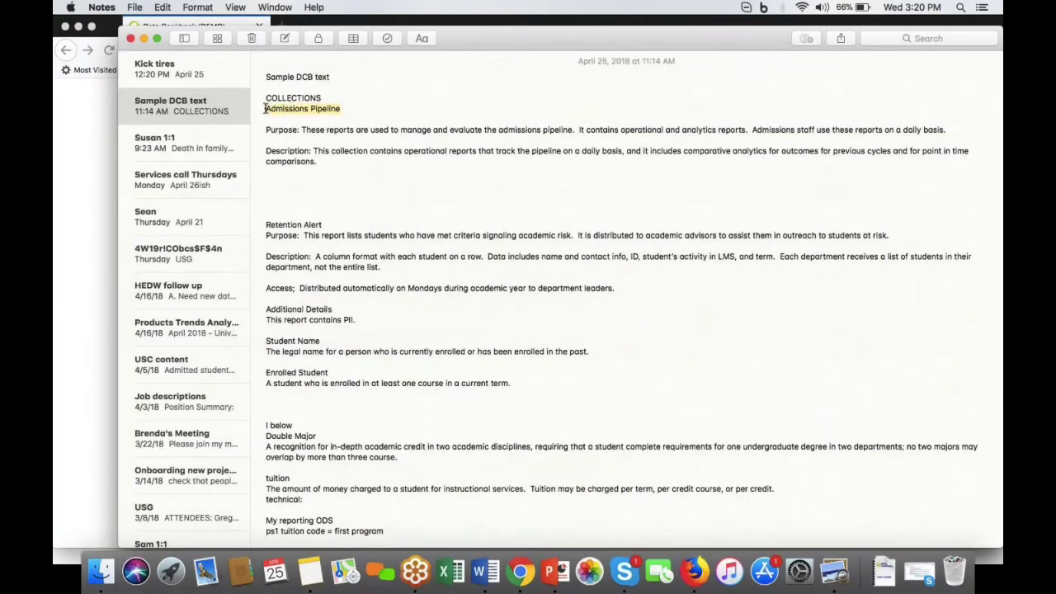
{"action": "key", "text": "super+Tab"}
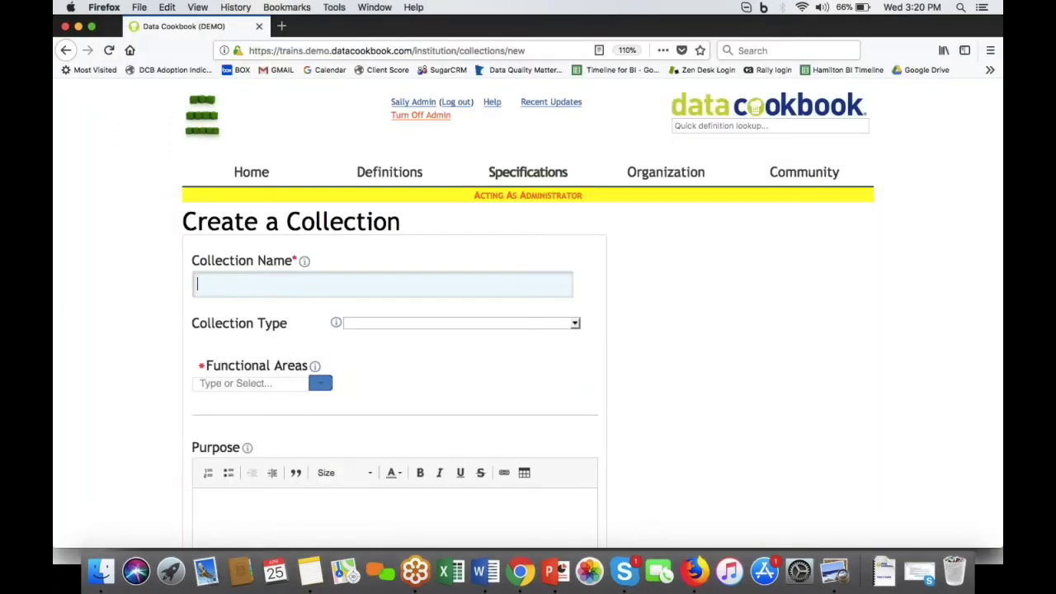
{"action": "key", "text": "super+v"}
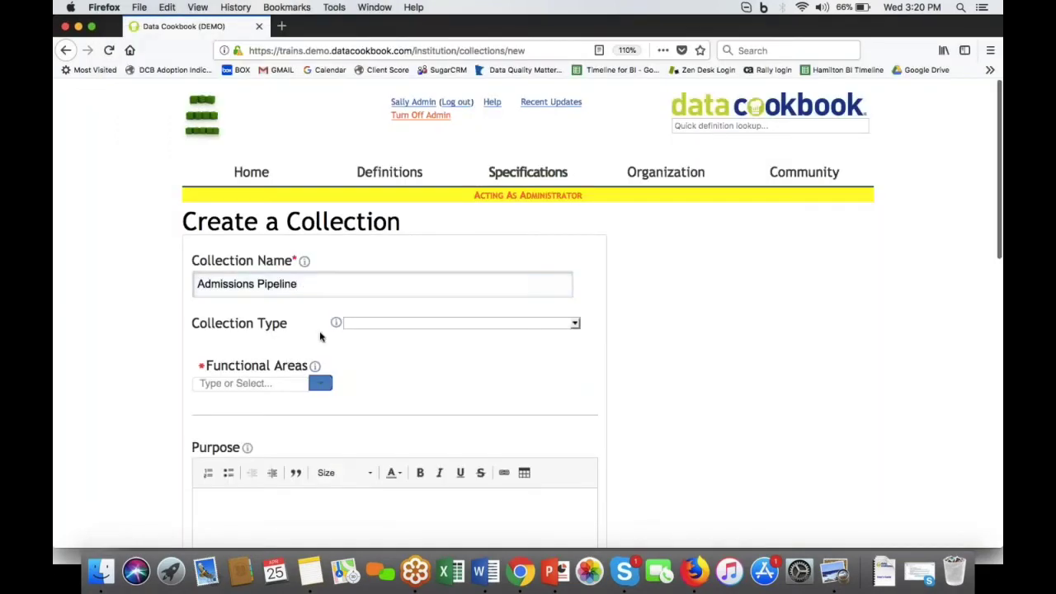
Step: Set the collection type to Operational Reports and add Admissions and Advancement functional areas
{"action": "left_click", "coordinate": [360, 326]}
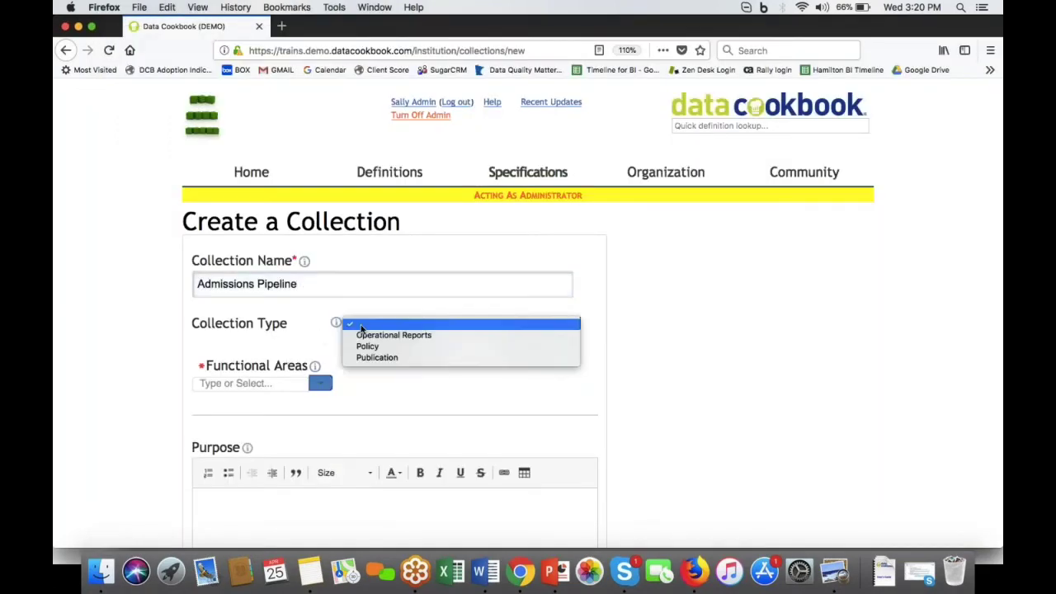
{"action": "left_click", "coordinate": [367, 335]}
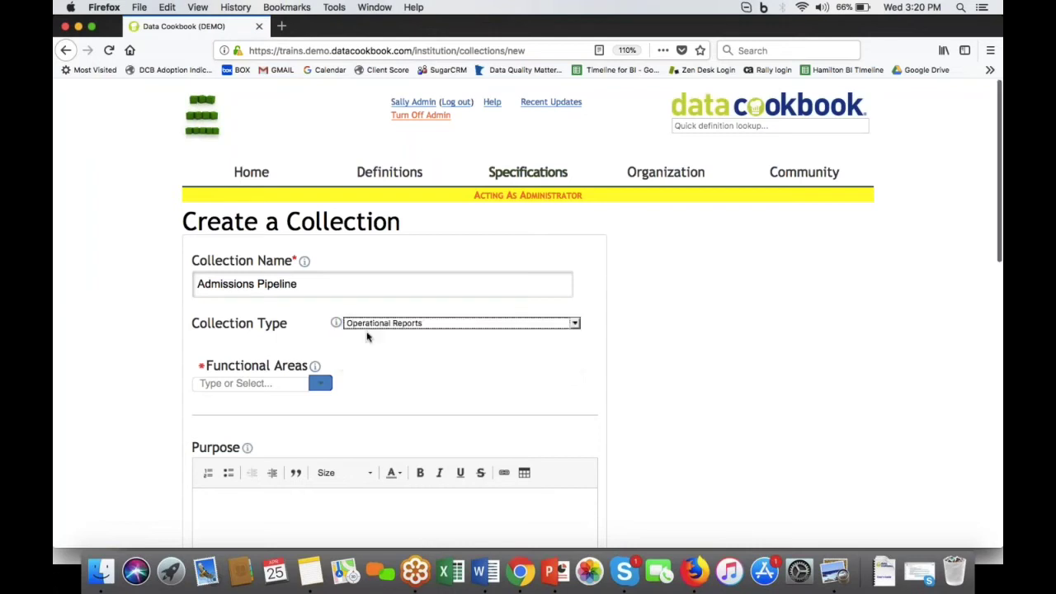
{"action": "left_click", "coordinate": [320, 383]}
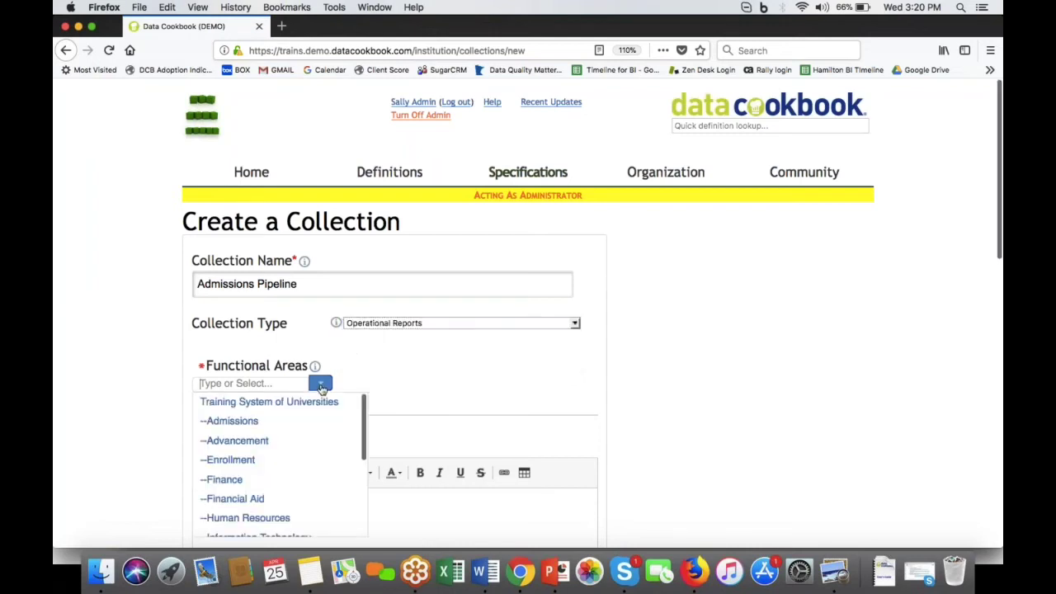
{"action": "left_click", "coordinate": [299, 428]}
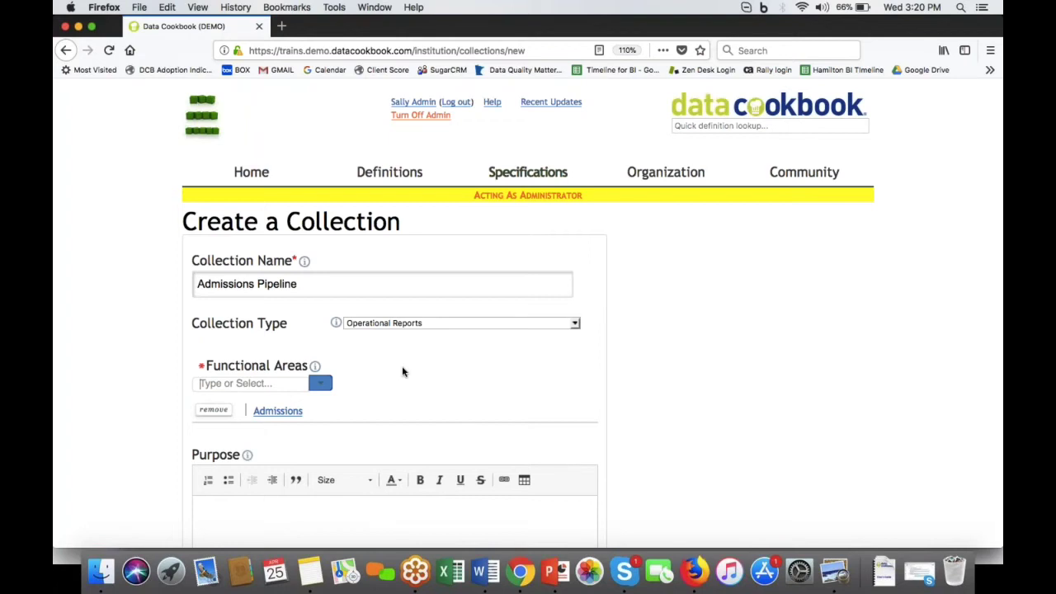
{"action": "scroll", "coordinate": [401, 371], "scroll_direction": "down", "scroll_amount": 3}
{"action": "left_click", "coordinate": [320, 291]}
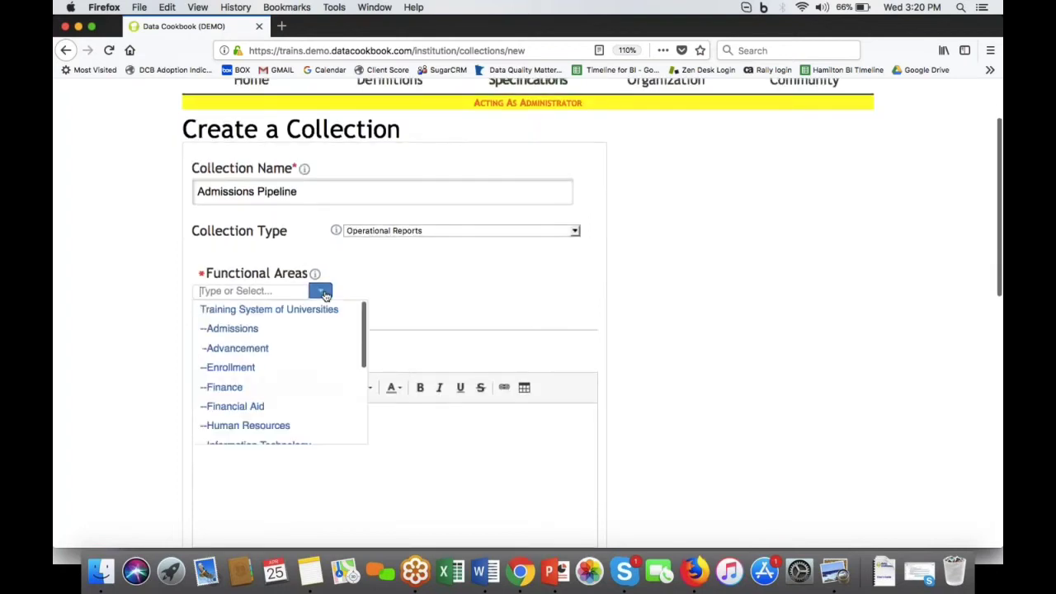
{"action": "left_click", "coordinate": [299, 347]}
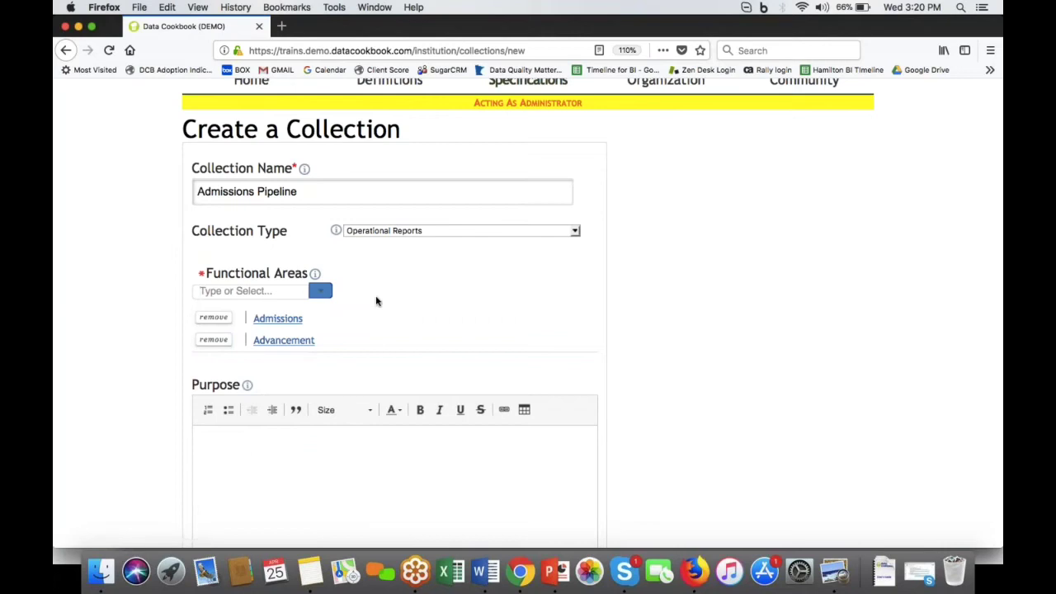
{"action": "key", "text": "super+Tab"}
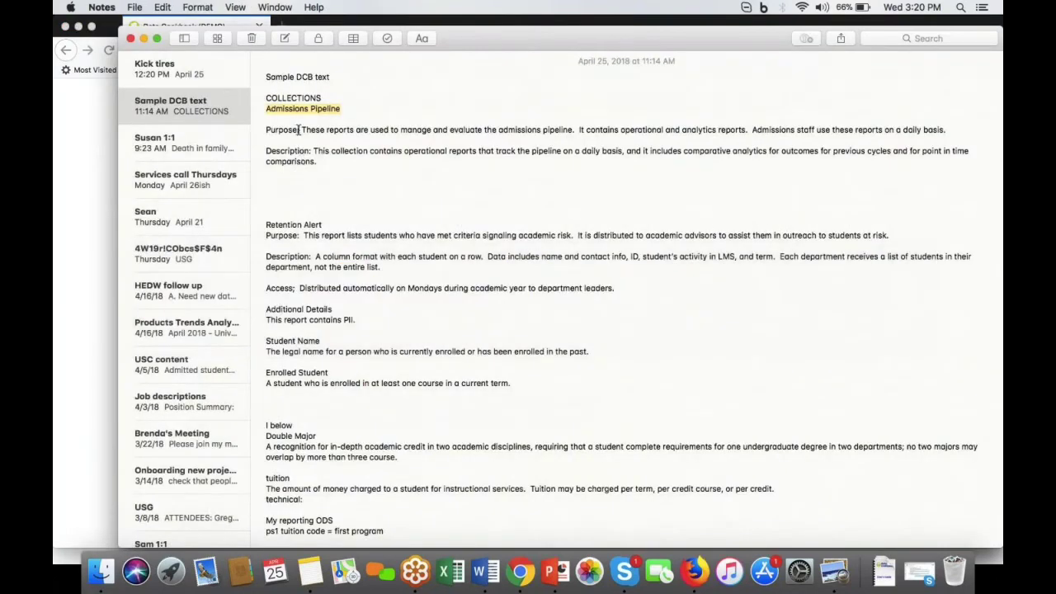
Step: Copy the purpose sentences from the notes into the collection's Purpose editor
{"action": "triple_click", "coordinate": [630, 126]}
{"action": "left_click_drag", "start_coordinate": [630, 122], "coordinate": [947, 130]}
{"action": "key", "text": "super+c"}
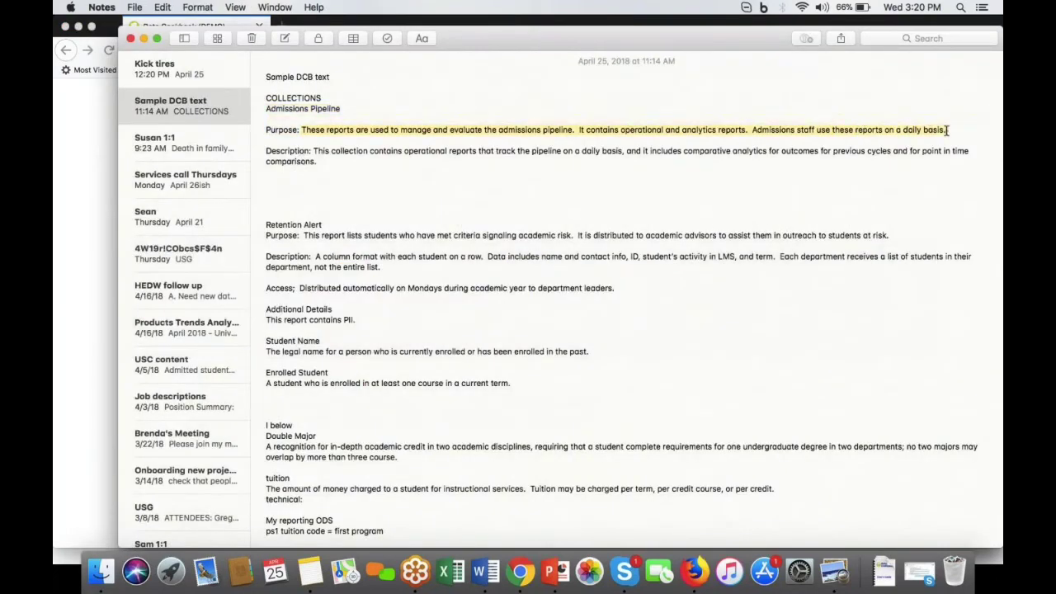
{"action": "key", "text": "super+Tab"}
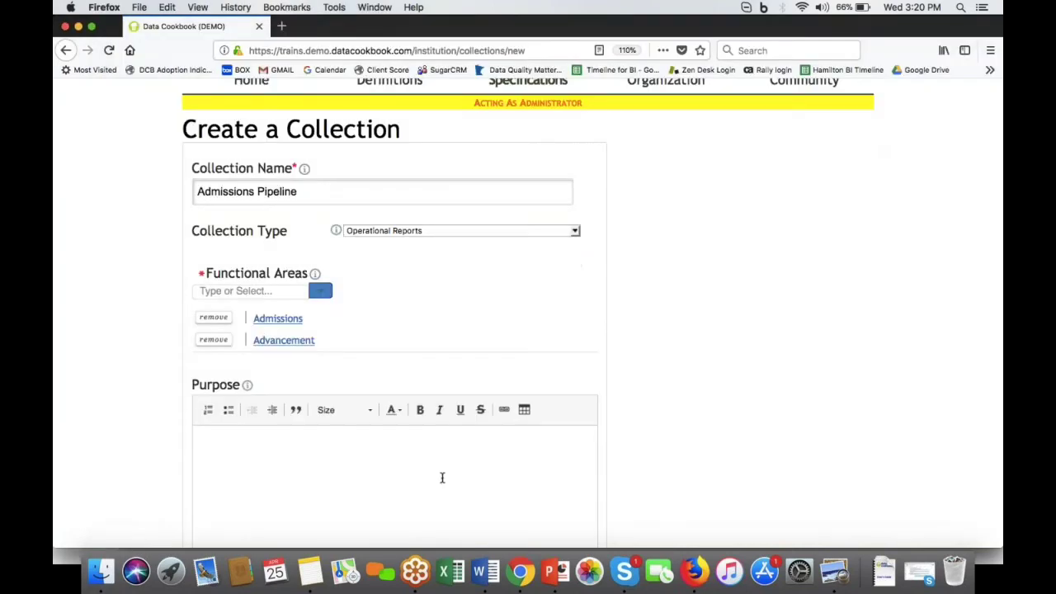
{"action": "left_click", "coordinate": [442, 479]}
{"action": "key", "text": "super+v"}
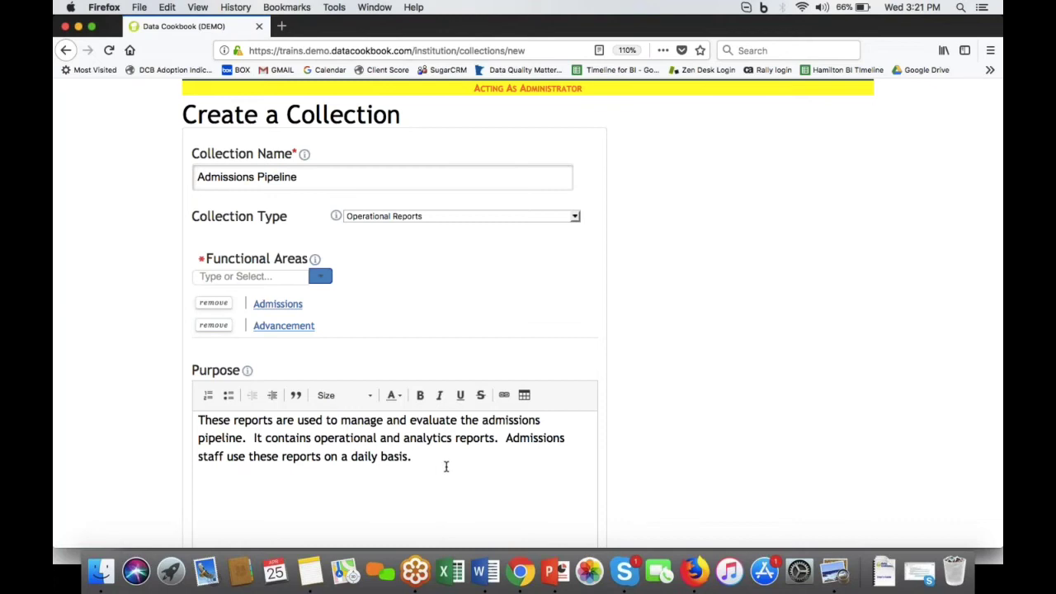
{"action": "scroll", "coordinate": [446, 467], "scroll_direction": "down", "scroll_amount": 5}
{"action": "scroll", "coordinate": [351, 320], "scroll_direction": "down", "scroll_amount": 2}
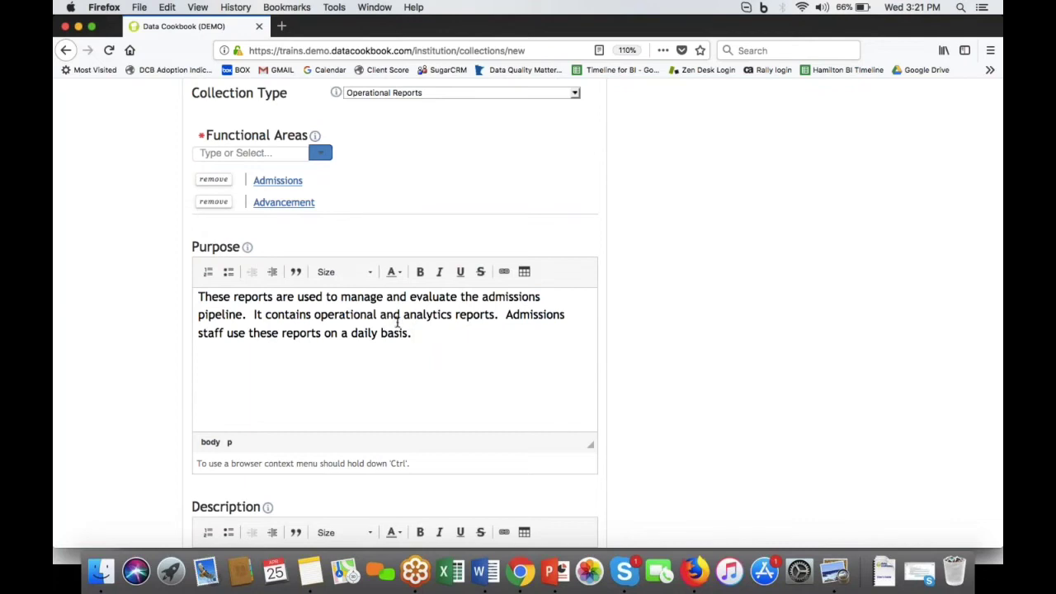
{"action": "scroll", "coordinate": [428, 364], "scroll_direction": "up", "scroll_amount": 4}
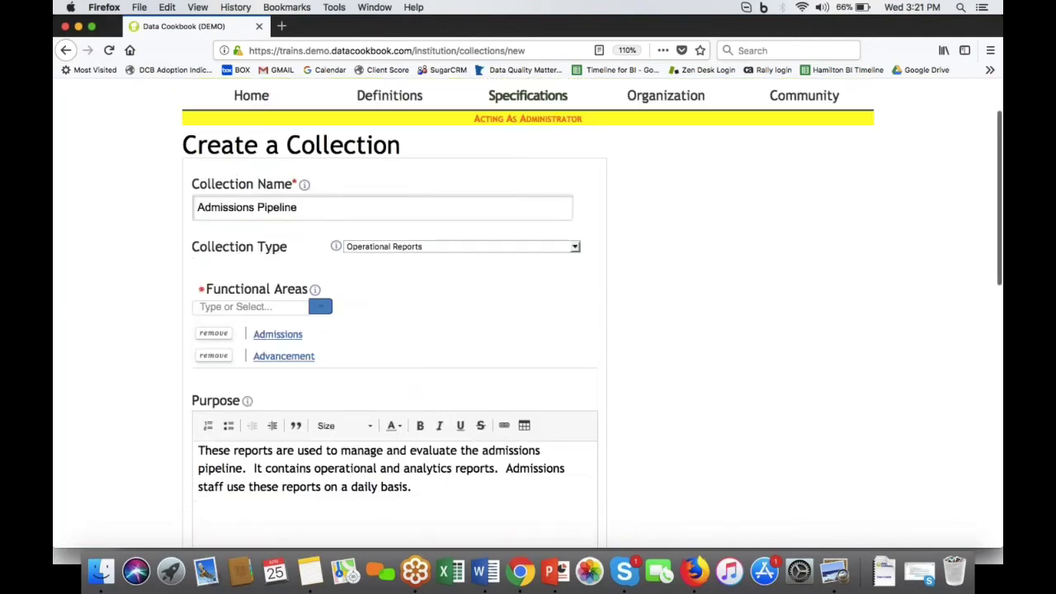
{"action": "scroll", "coordinate": [429, 365], "scroll_direction": "down", "scroll_amount": 2}
Step: Copy the Description paragraph from the notes into the Description editor
{"action": "key", "text": "super+Tab"}
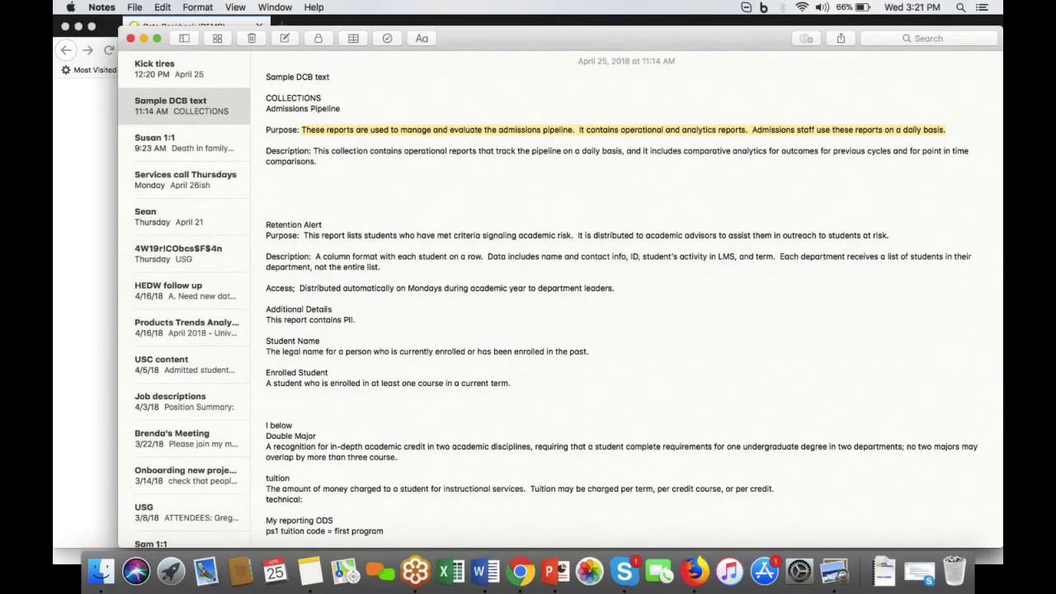
{"action": "left_click_drag", "start_coordinate": [314, 151], "coordinate": [329, 179]}
{"action": "key", "text": "super+c"}
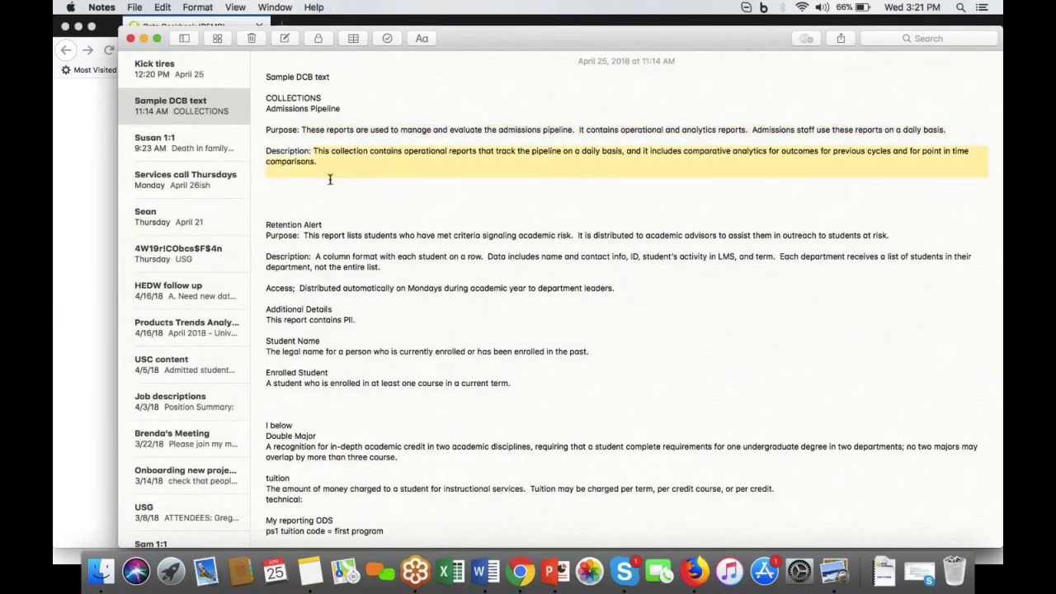
{"action": "key", "text": "super+Tab"}
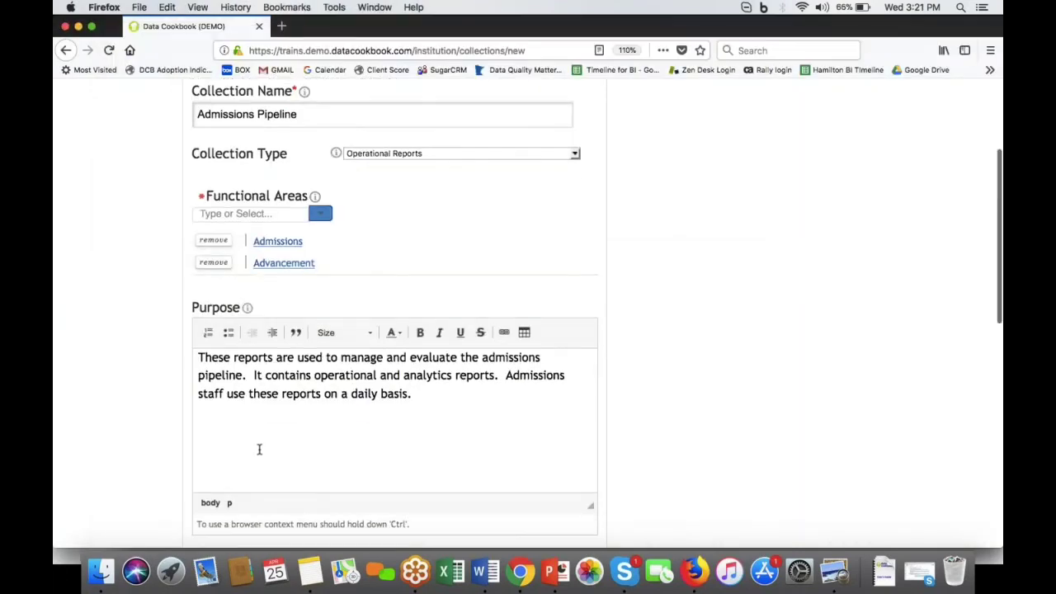
{"action": "scroll", "coordinate": [319, 191], "scroll_direction": "down", "scroll_amount": 10}
{"action": "key", "text": "super+v"}
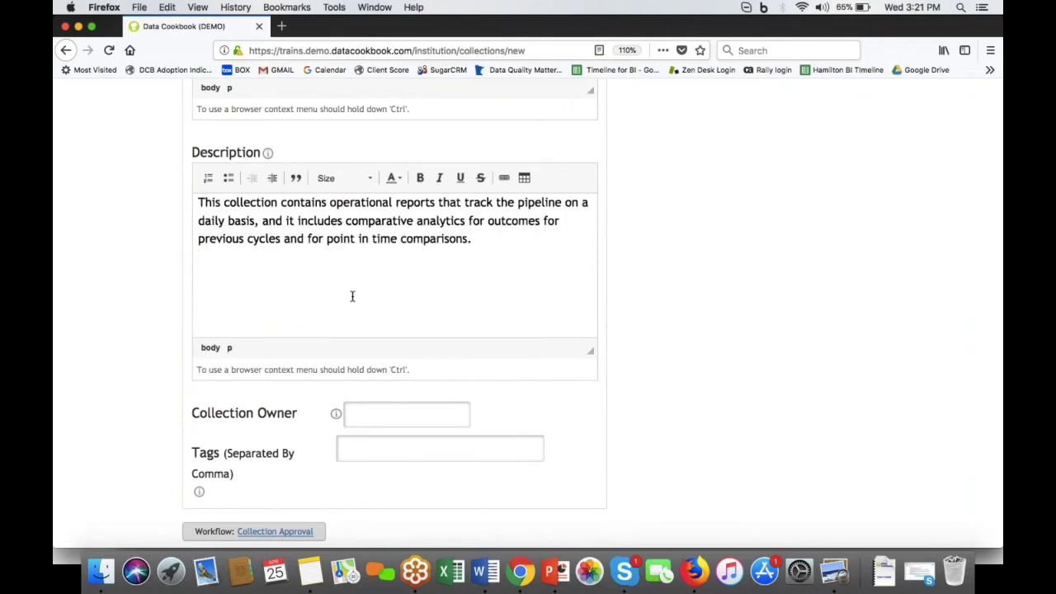
Step: Enter the collection owner's name and the tag 'testing', then save the Admissions Pipeline collection
{"action": "scroll", "coordinate": [352, 296], "scroll_direction": "down", "scroll_amount": 2}
{"action": "left_click", "coordinate": [367, 333]}
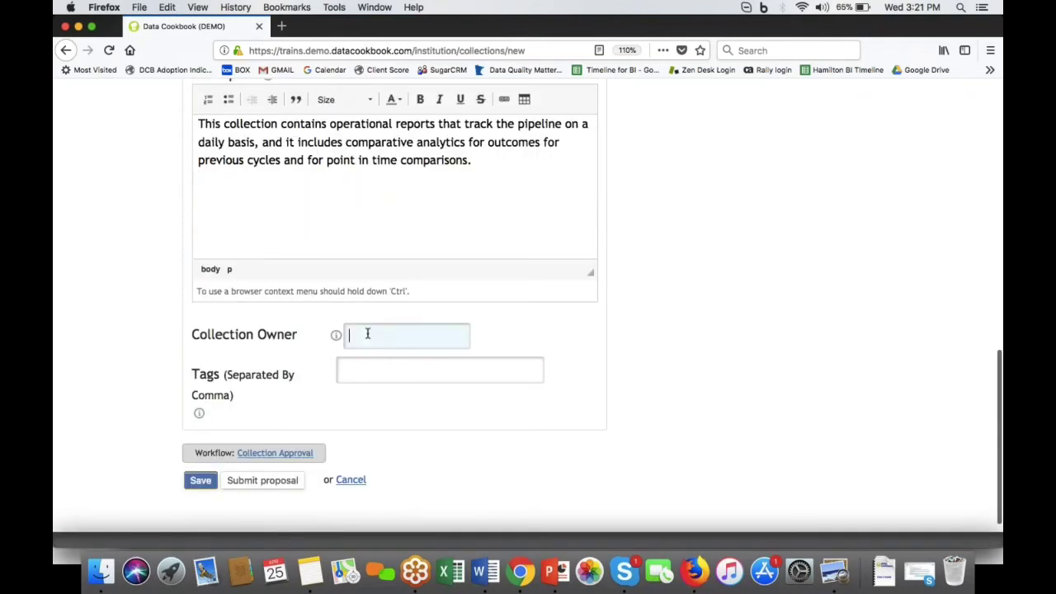
{"action": "type", "text": "Lettie Mein"}
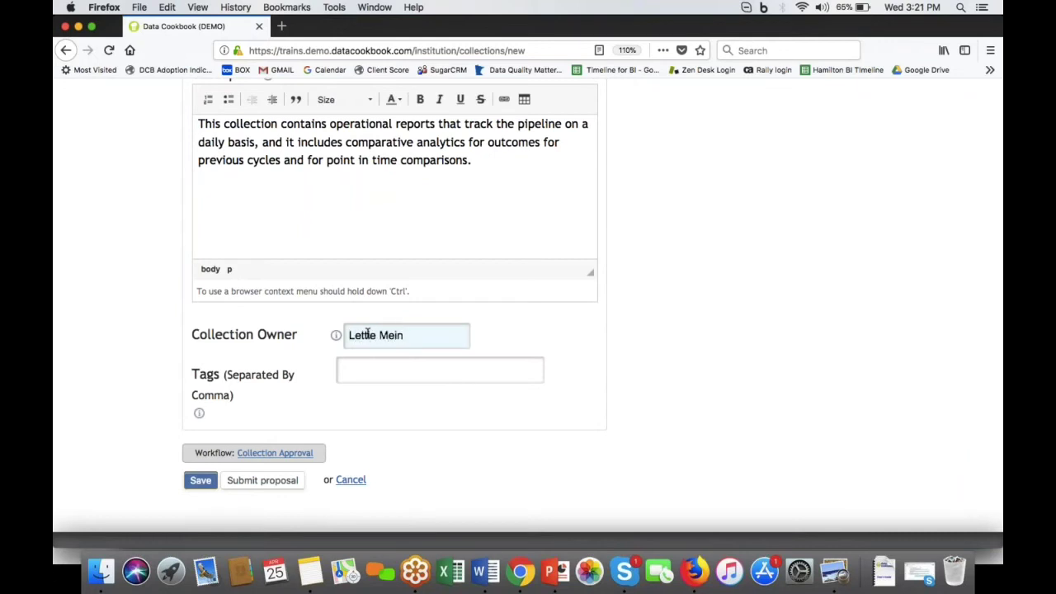
{"action": "left_click", "coordinate": [366, 370]}
{"action": "type", "text": "testing"}
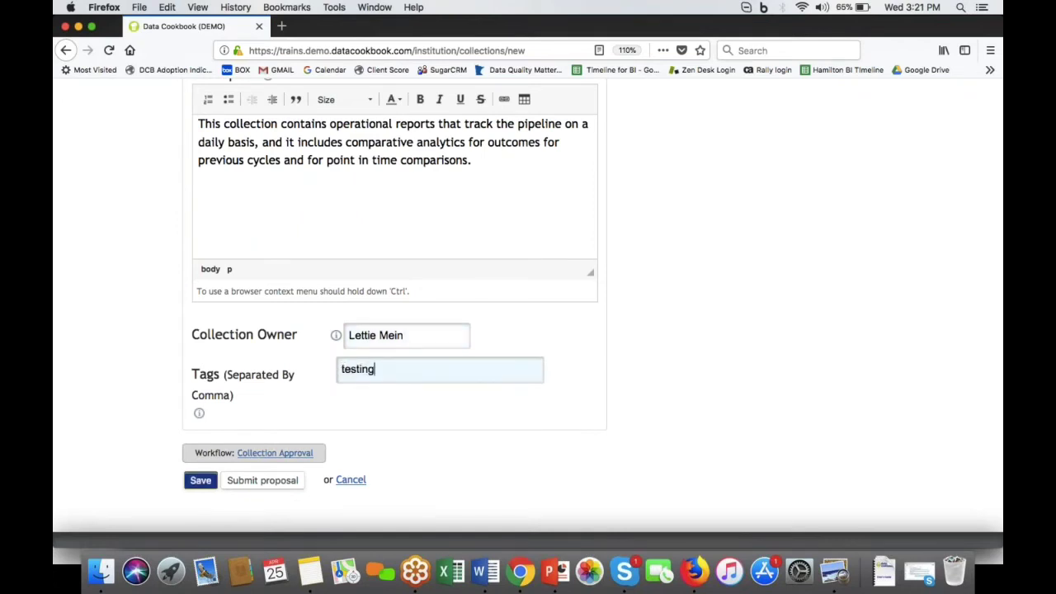
{"action": "left_click", "coordinate": [199, 485]}
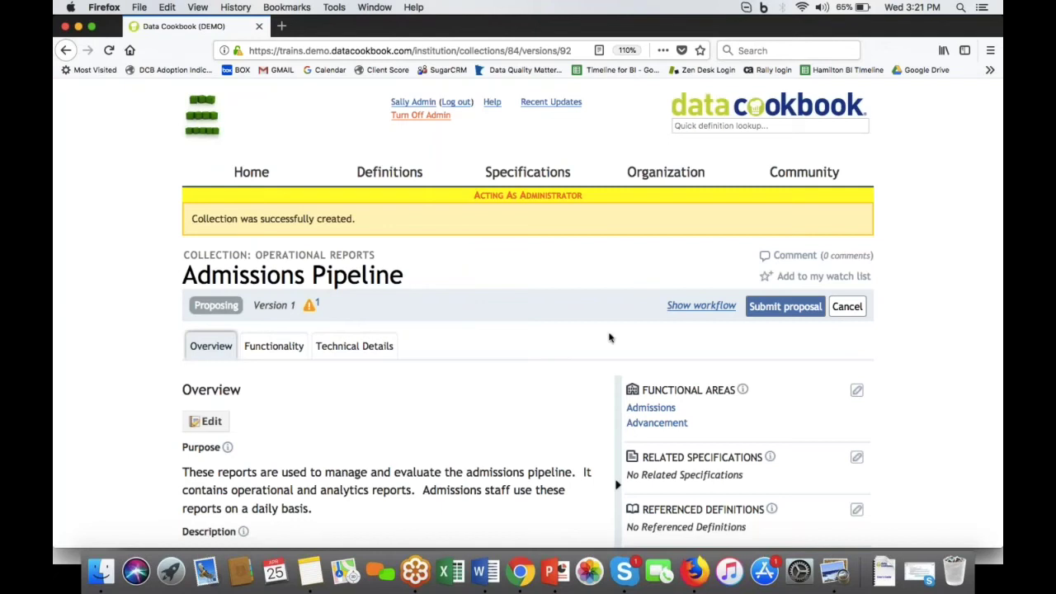
{"action": "left_click", "coordinate": [687, 307]}
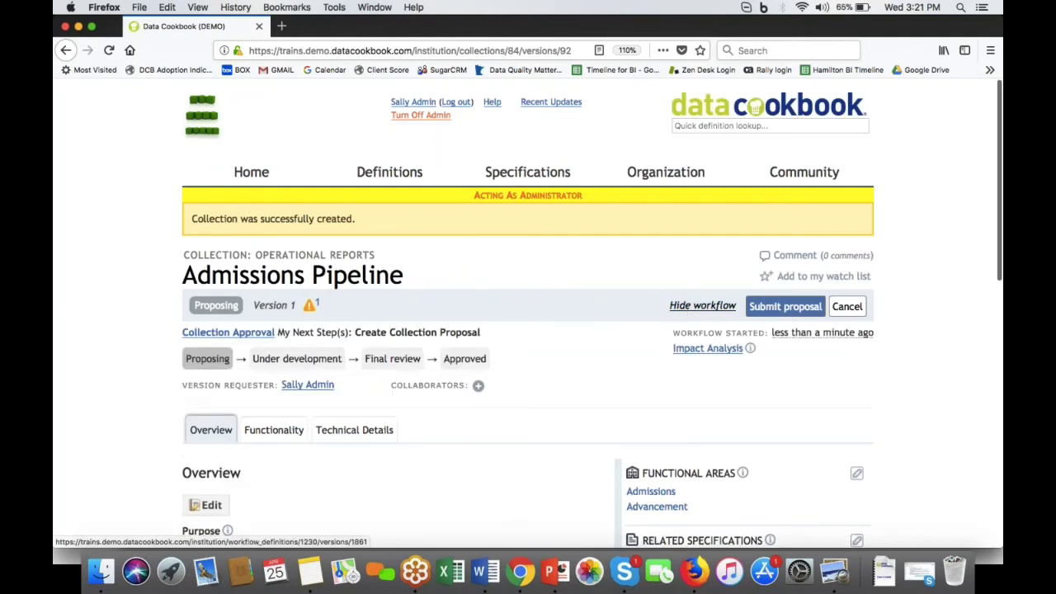
{"action": "mouse_move", "coordinate": [230, 353]}
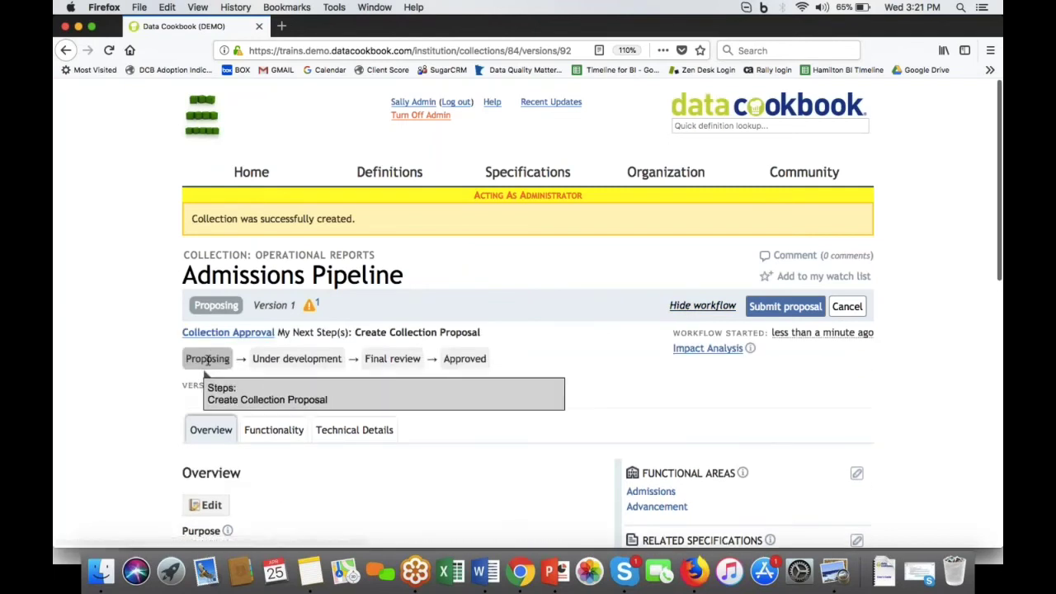
{"action": "left_click", "coordinate": [702, 306]}
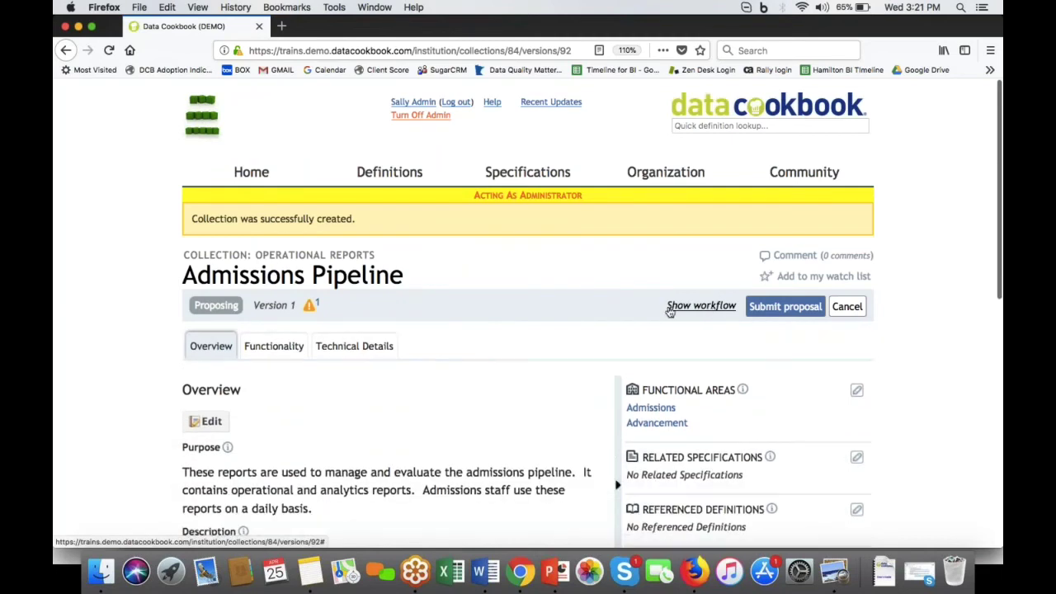
{"action": "scroll", "coordinate": [443, 415], "scroll_direction": "down", "scroll_amount": 5}
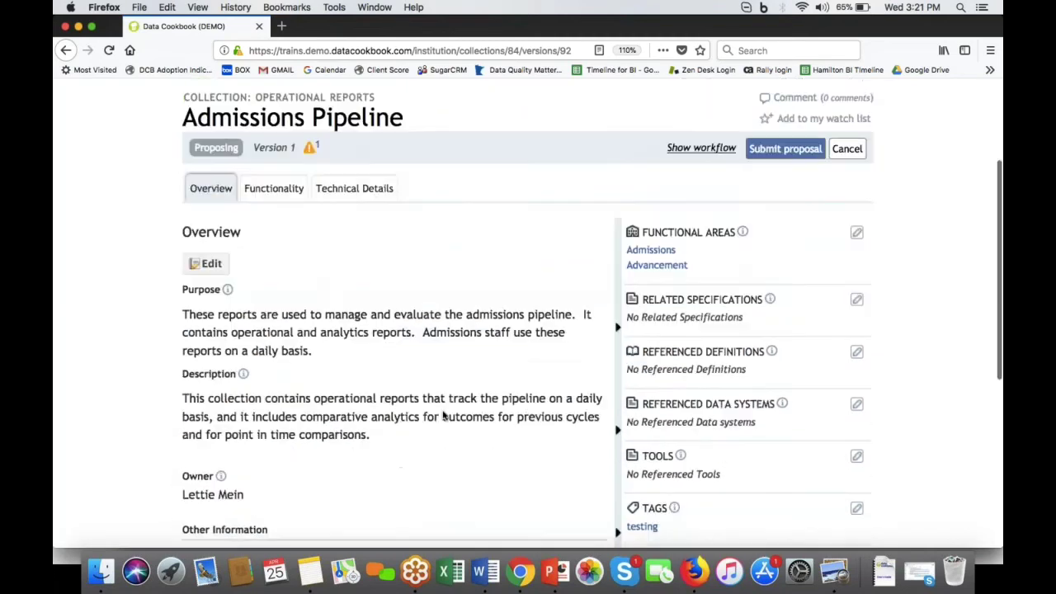
{"action": "scroll", "coordinate": [443, 415], "scroll_direction": "down", "scroll_amount": 3}
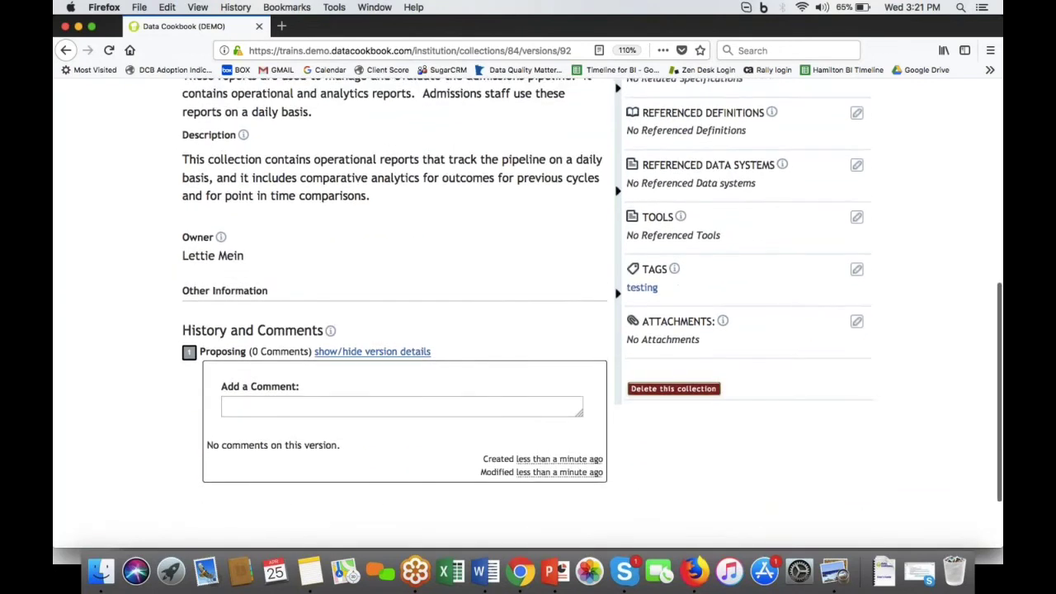
{"action": "scroll", "coordinate": [335, 80], "scroll_direction": "up", "scroll_amount": 4}
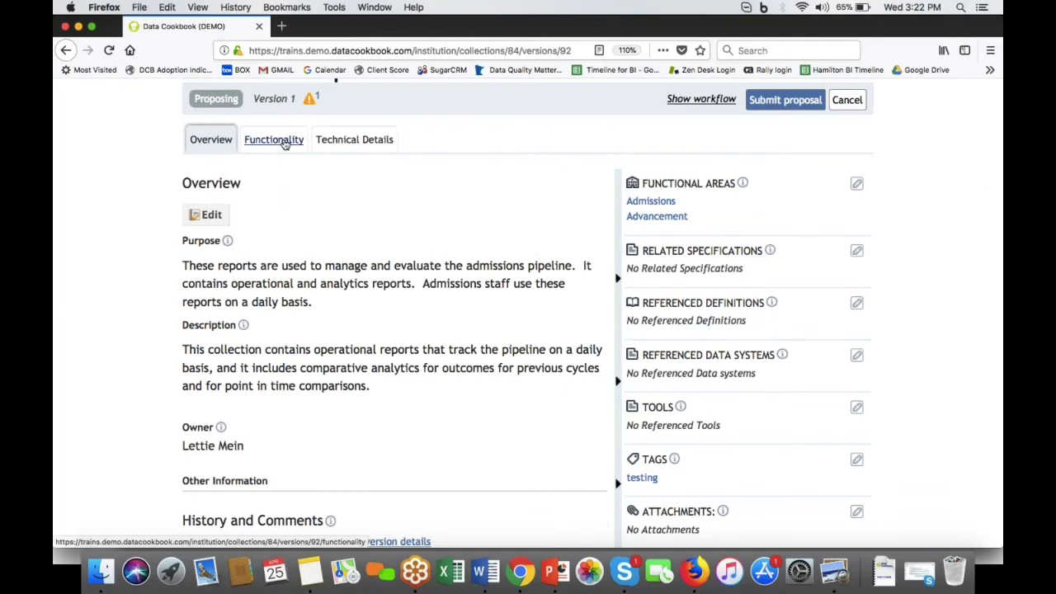
Step: On the Functionality tab, add Admissions Pipeline by Financial Need as a related specification
{"action": "left_click", "coordinate": [285, 144]}
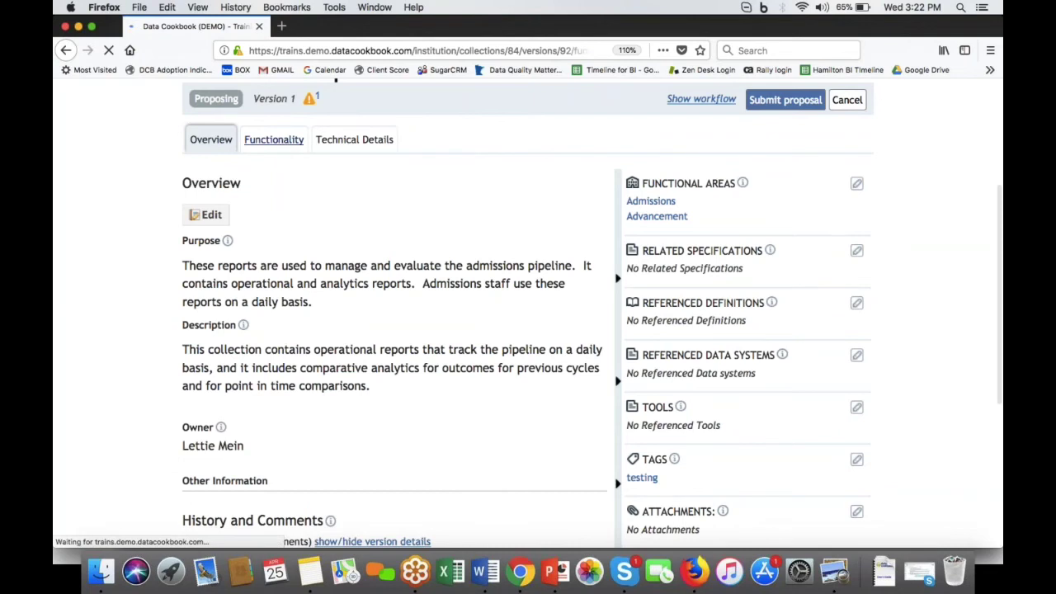
{"action": "scroll", "coordinate": [393, 328], "scroll_direction": "down", "scroll_amount": 1}
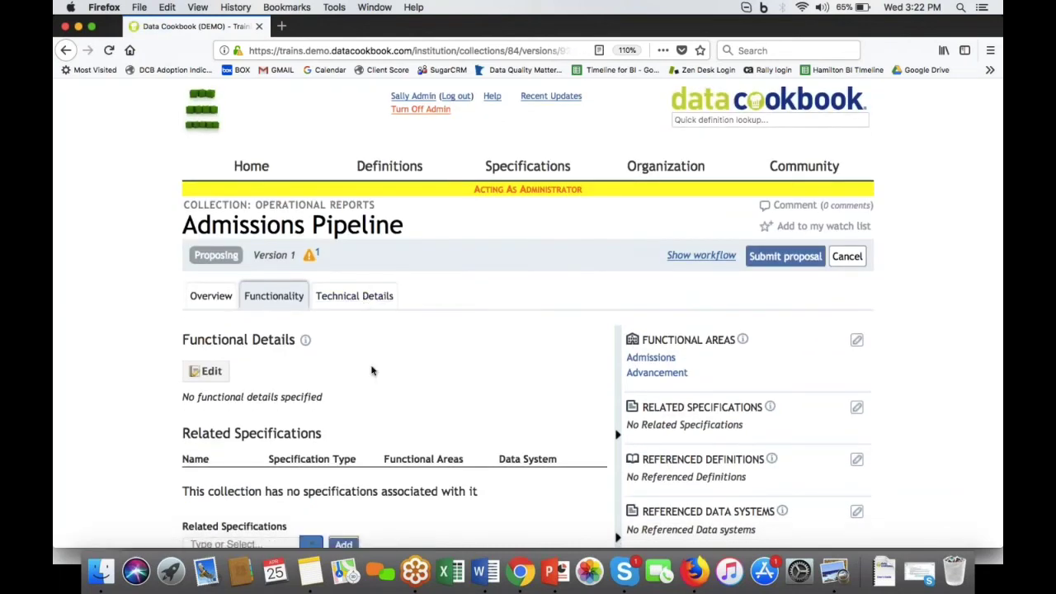
{"action": "scroll", "coordinate": [365, 457], "scroll_direction": "down", "scroll_amount": 5}
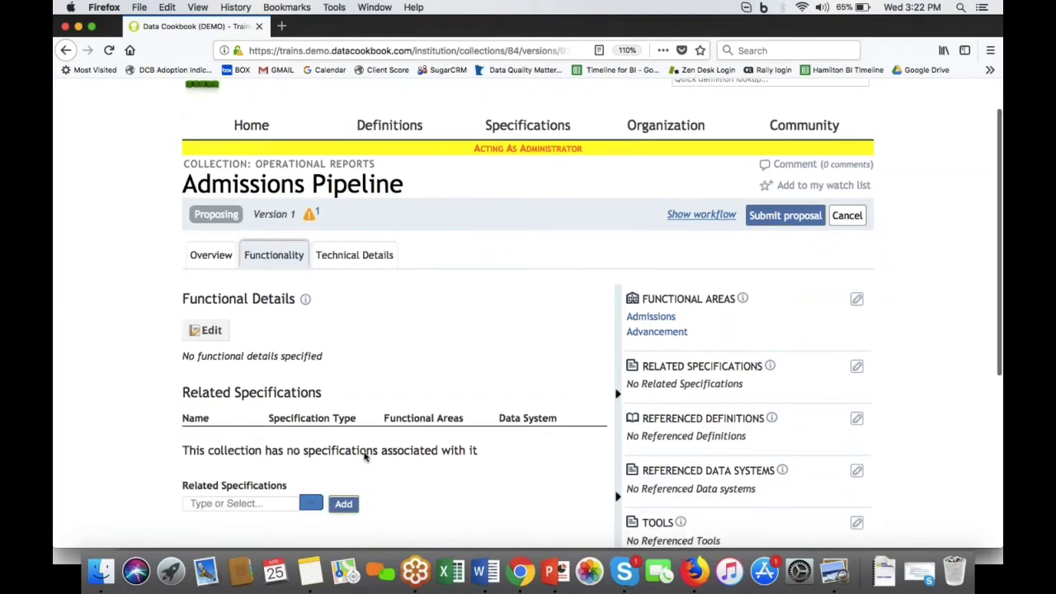
{"action": "scroll", "coordinate": [365, 456], "scroll_direction": "up", "scroll_amount": 1}
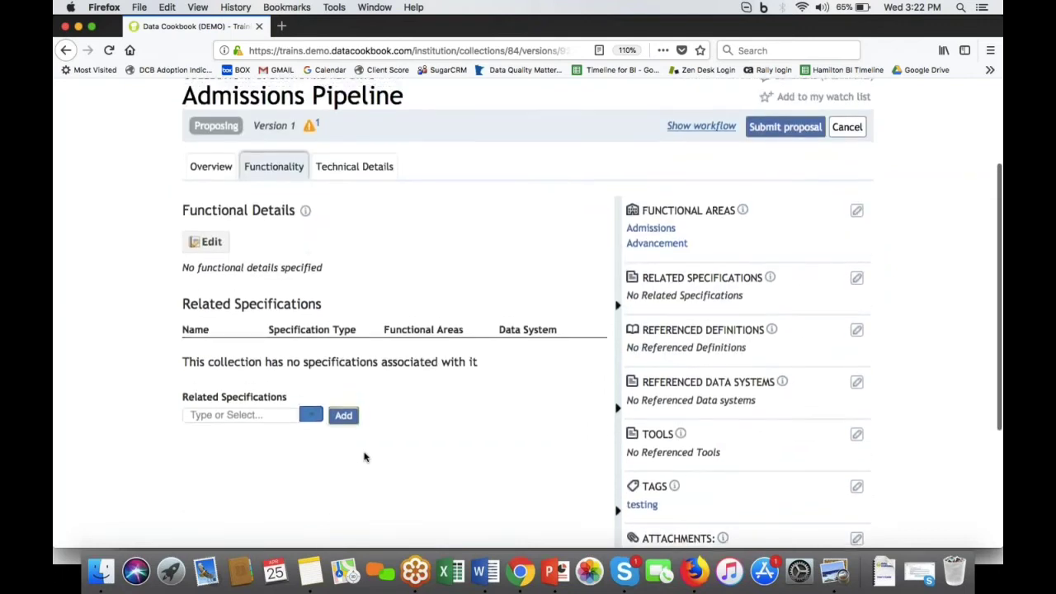
{"action": "left_click", "coordinate": [285, 415]}
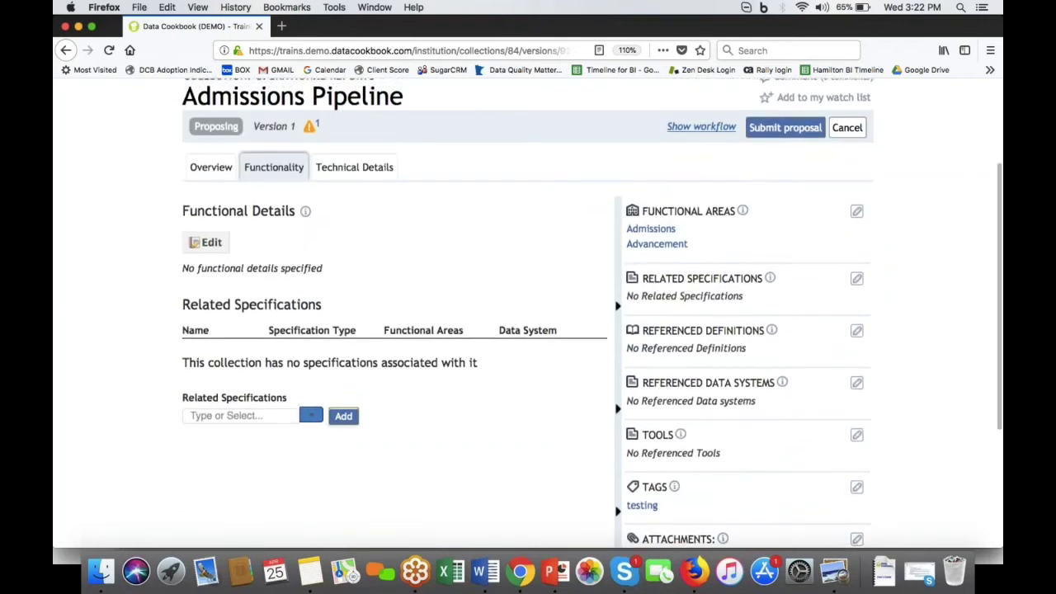
{"action": "type", "text": "fin"}
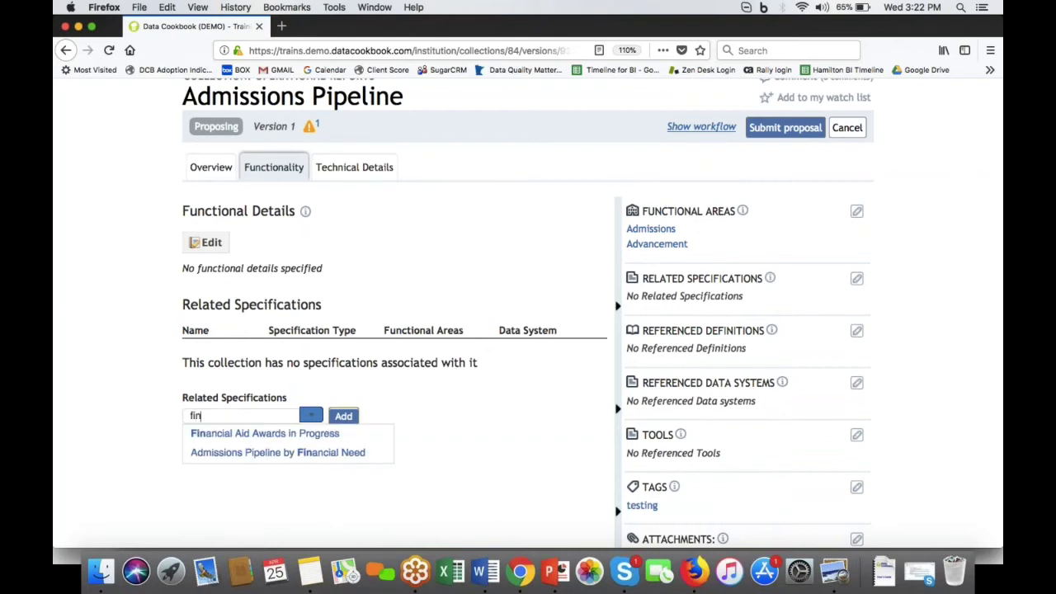
{"action": "left_click", "coordinate": [281, 452]}
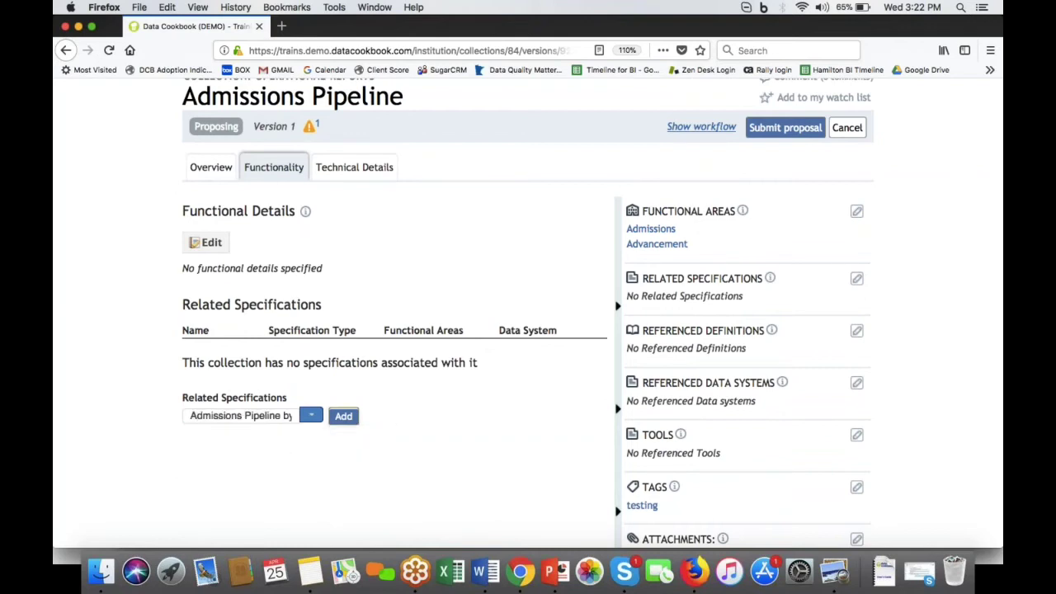
{"action": "left_click", "coordinate": [343, 416]}
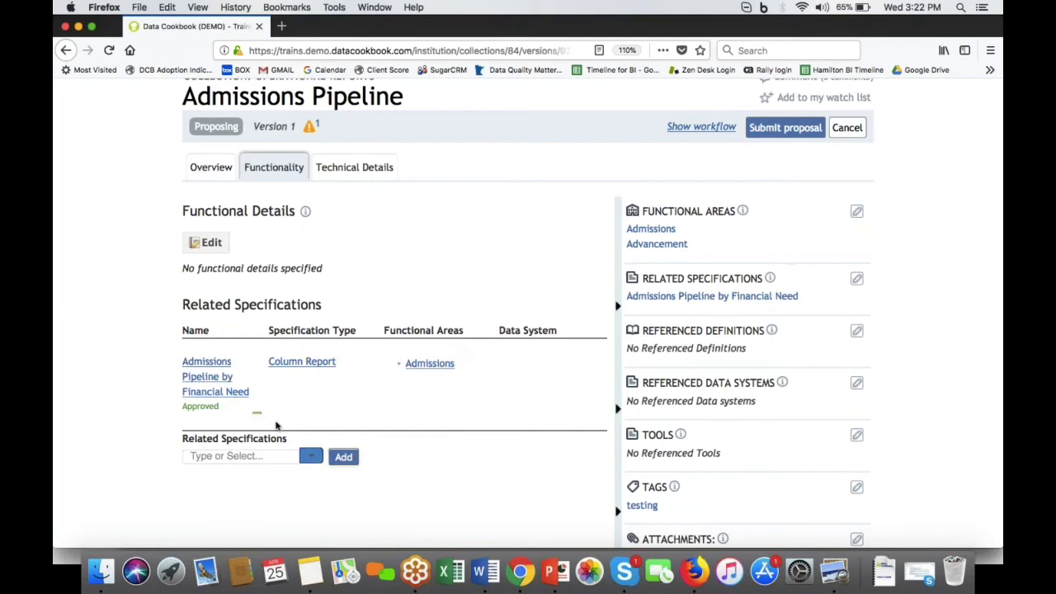
Step: Add Financial Aid Awards in Progress as the second related specification
{"action": "left_click", "coordinate": [258, 457]}
{"action": "type", "text": "fin"}
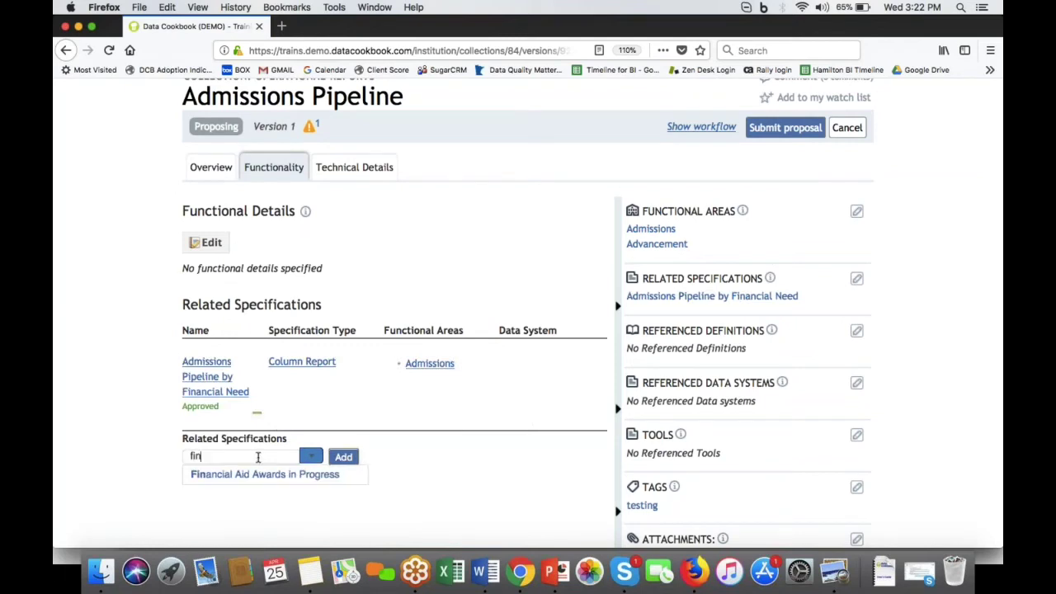
{"action": "left_click", "coordinate": [254, 475]}
{"action": "left_click", "coordinate": [345, 458]}
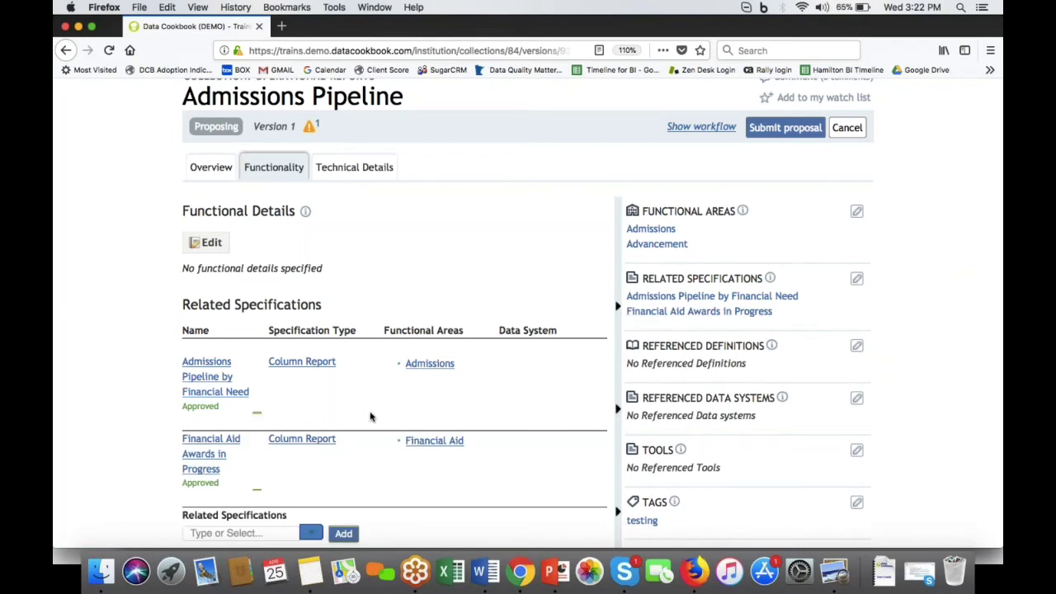
{"action": "scroll", "coordinate": [381, 380], "scroll_direction": "down", "scroll_amount": 4}
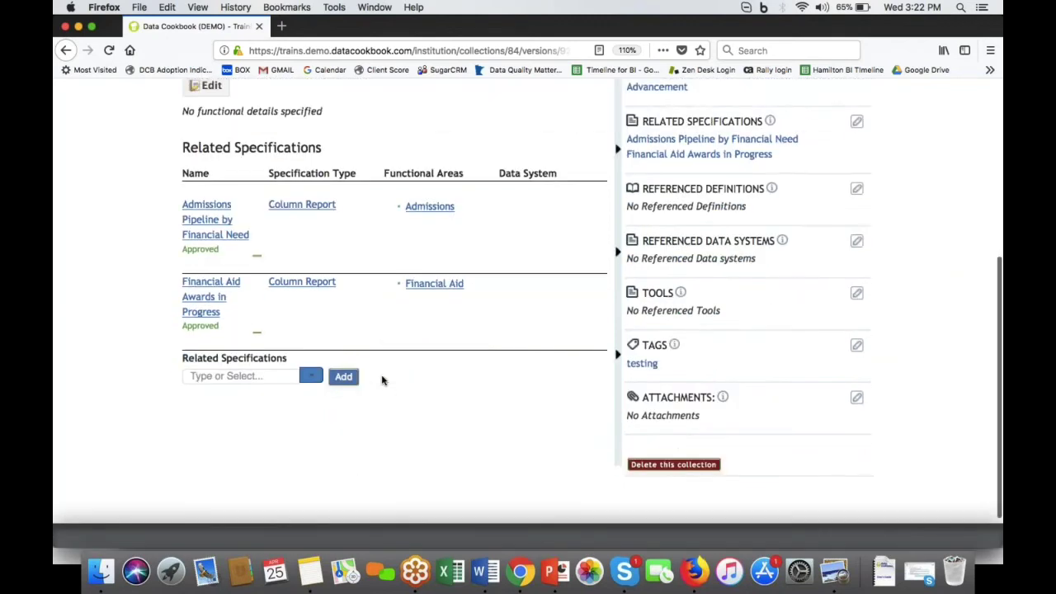
{"action": "scroll", "coordinate": [381, 379], "scroll_direction": "up", "scroll_amount": 5}
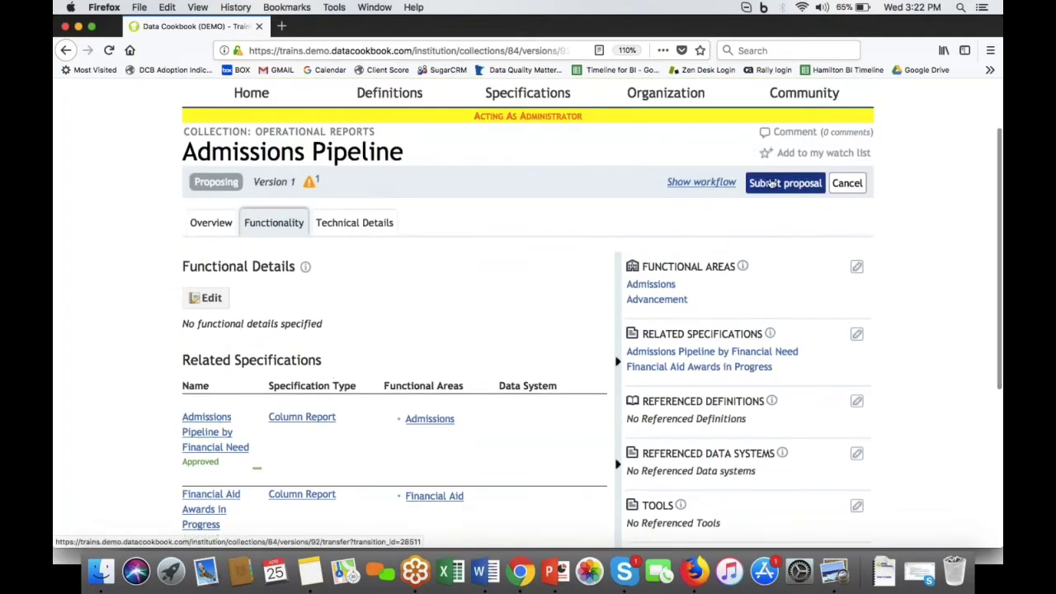
Step: Submit the collection proposal, then send it on to Final review
{"action": "left_click", "coordinate": [772, 183]}
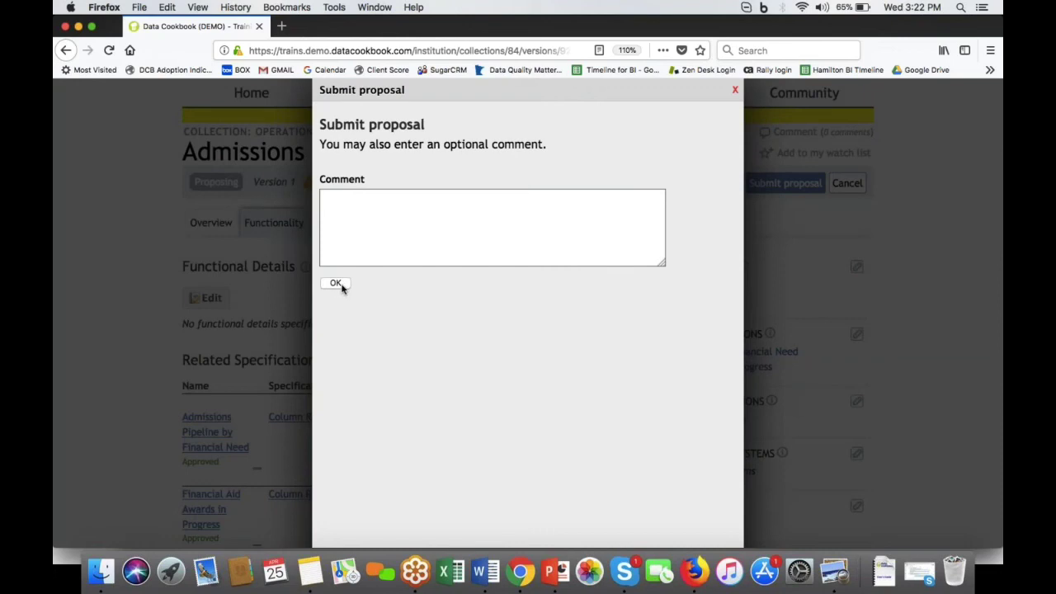
{"action": "left_click", "coordinate": [341, 285]}
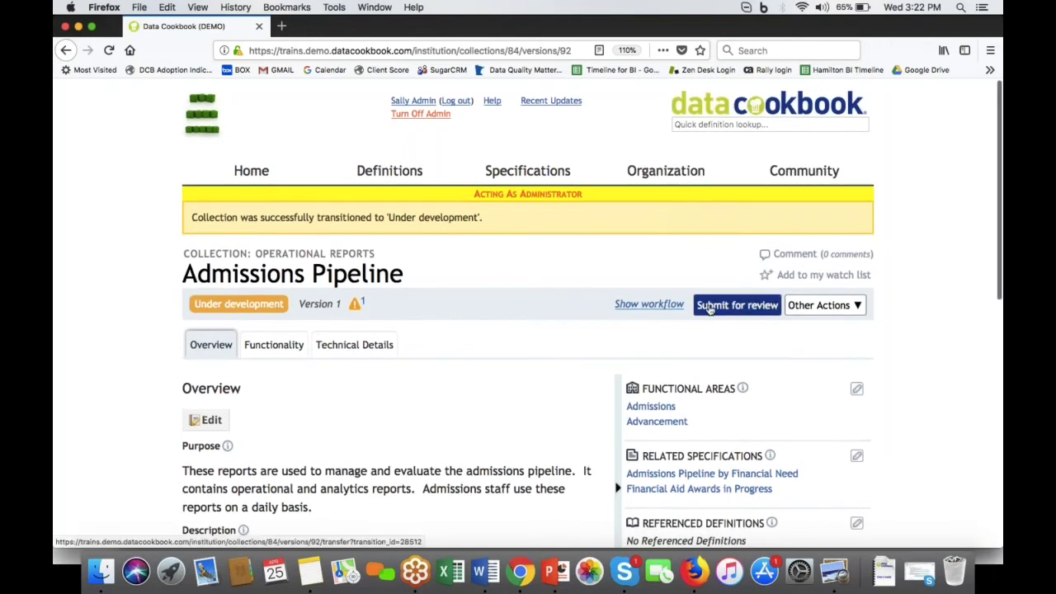
{"action": "left_click", "coordinate": [705, 305]}
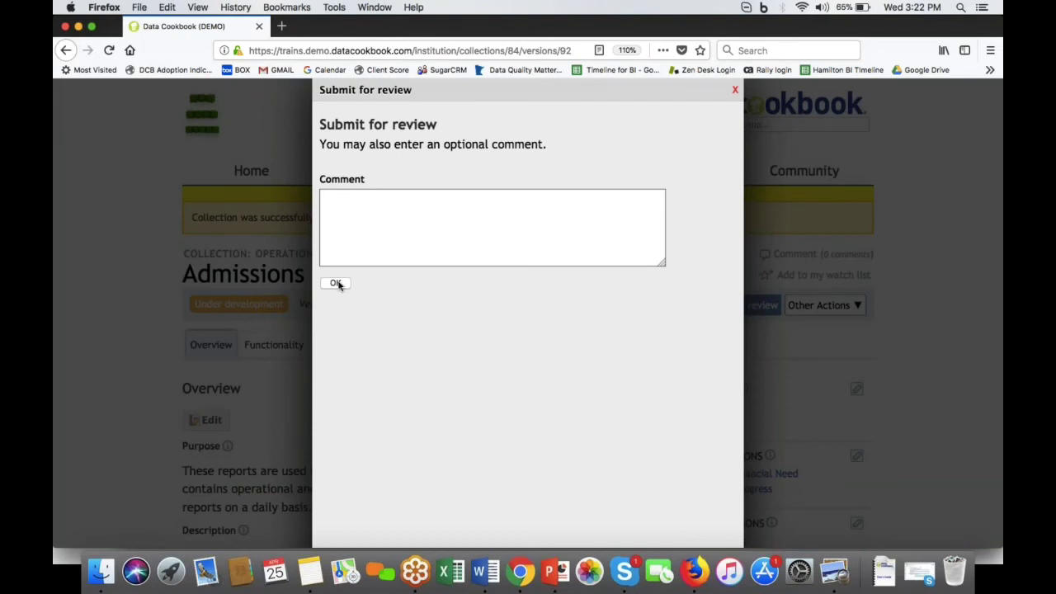
{"action": "left_click", "coordinate": [336, 283]}
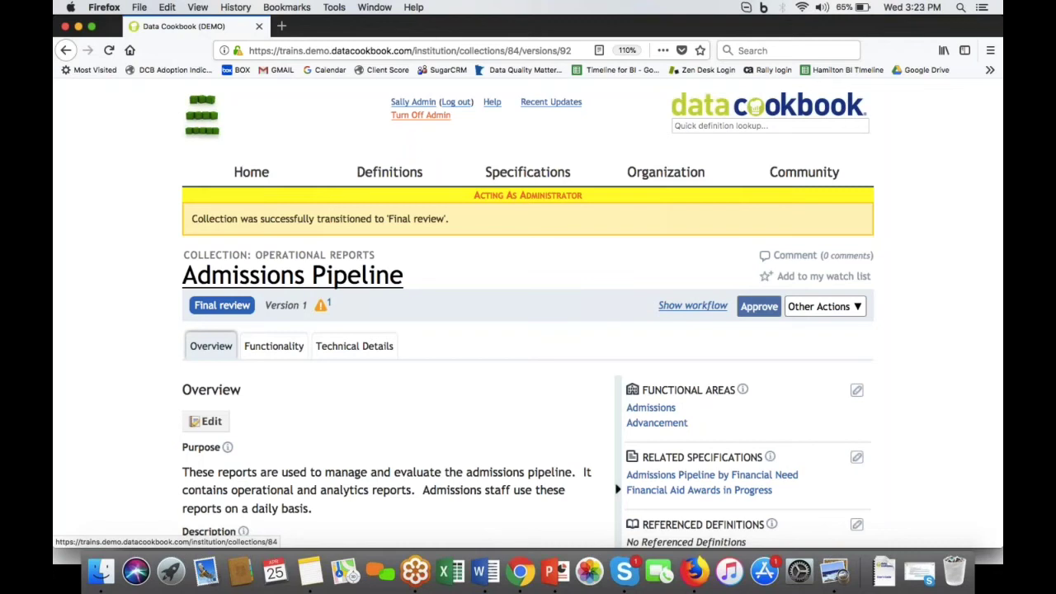
Step: Approve the Admissions Pipeline collection, making it Approved at Version 1
{"action": "scroll", "coordinate": [317, 400], "scroll_direction": "down", "scroll_amount": 8}
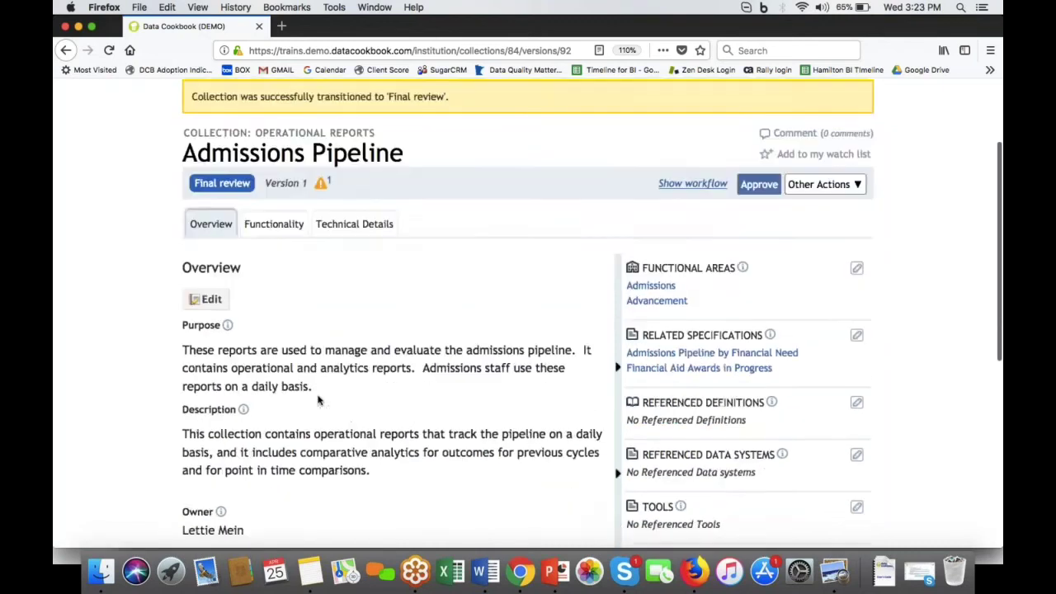
{"action": "scroll", "coordinate": [528, 313], "scroll_direction": "up", "scroll_amount": 4}
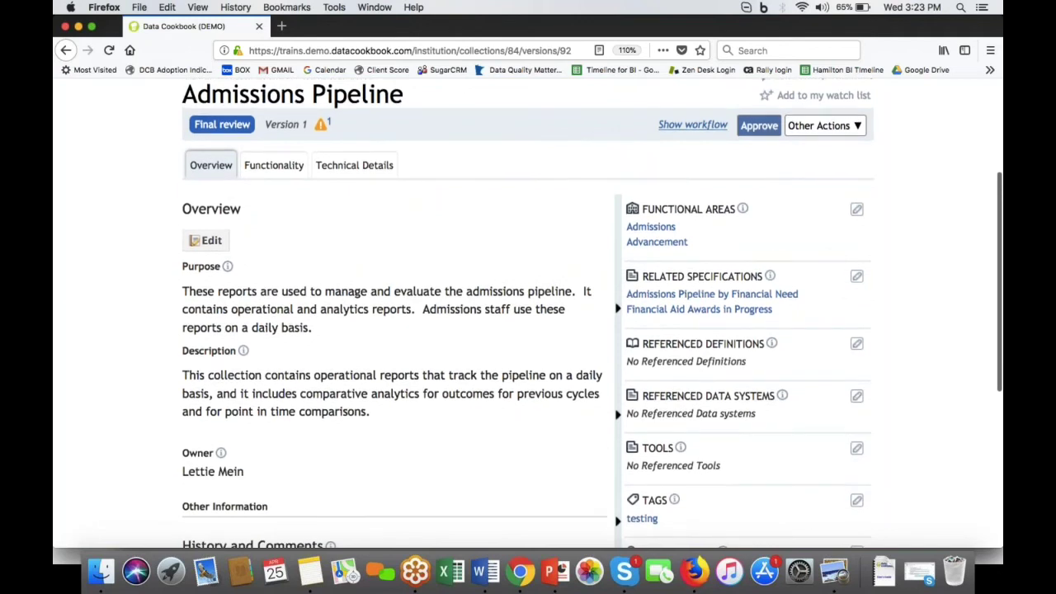
{"action": "scroll", "coordinate": [682, 201], "scroll_direction": "up", "scroll_amount": 1}
{"action": "left_click", "coordinate": [756, 156]}
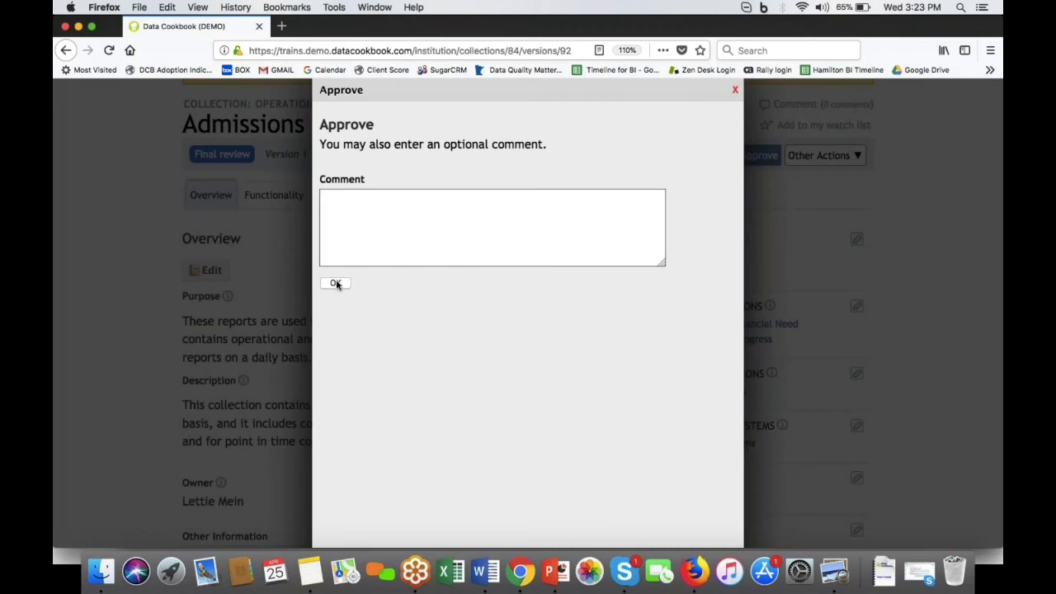
{"action": "left_click", "coordinate": [336, 284]}
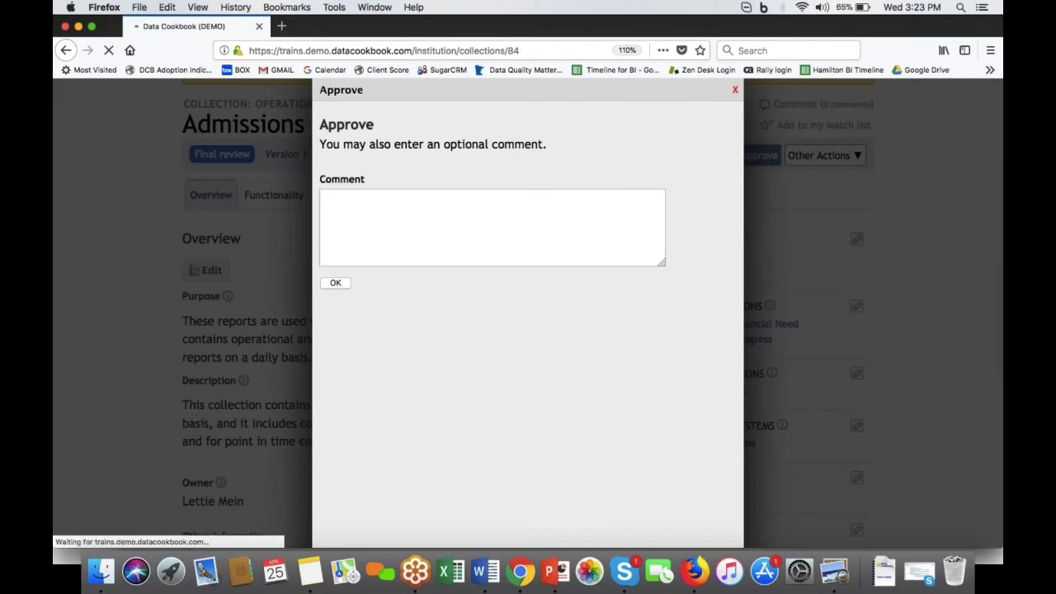
{"action": "scroll", "coordinate": [528, 330], "scroll_direction": "down", "scroll_amount": 4}
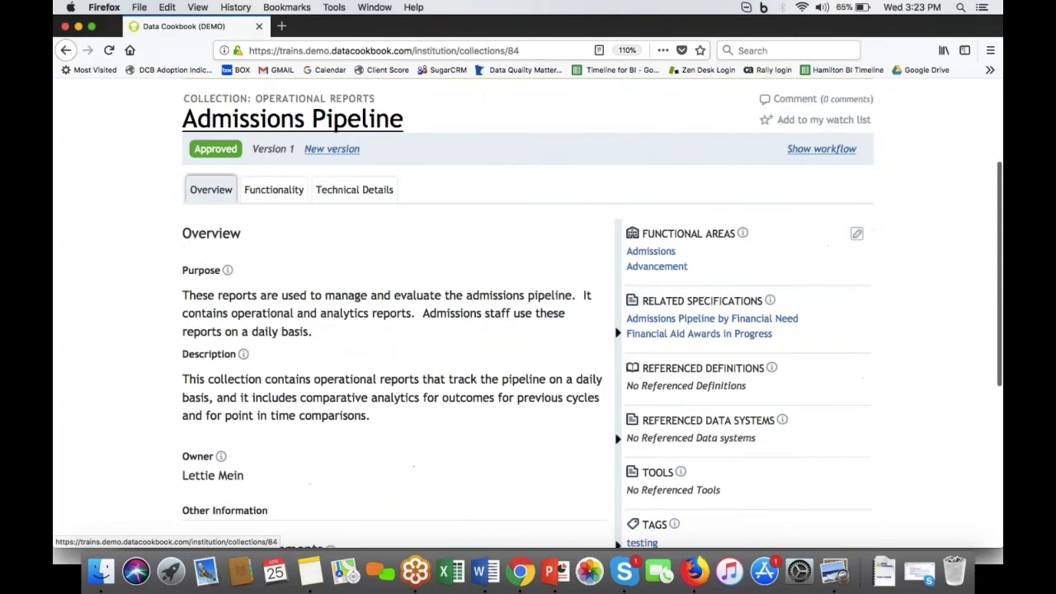
Step: Show the Functionality details, where both related specifications appear as Approved
{"action": "scroll", "coordinate": [528, 330], "scroll_direction": "up", "scroll_amount": 3}
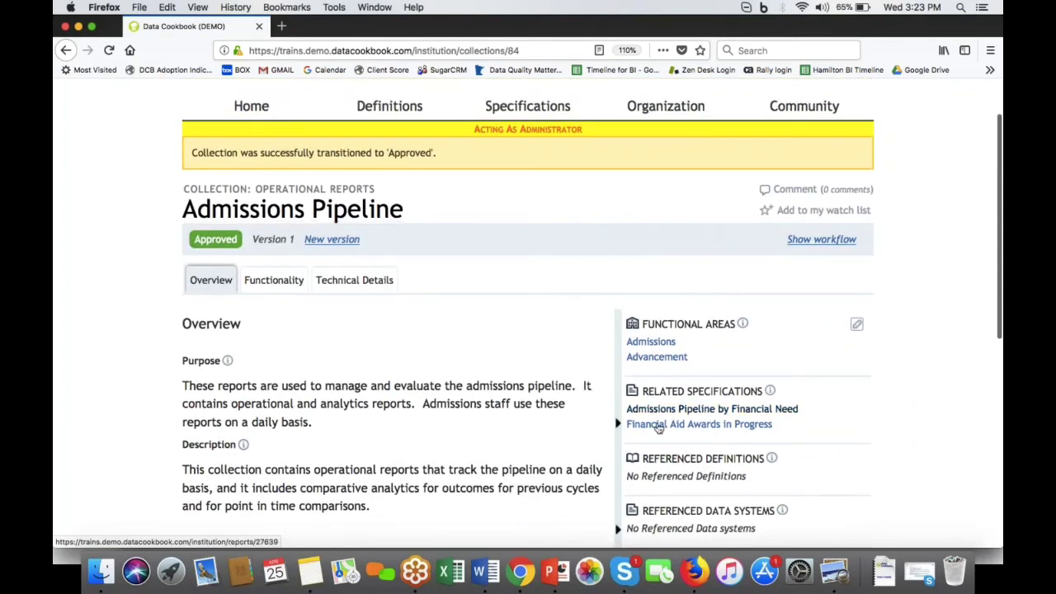
{"action": "left_click", "coordinate": [276, 282]}
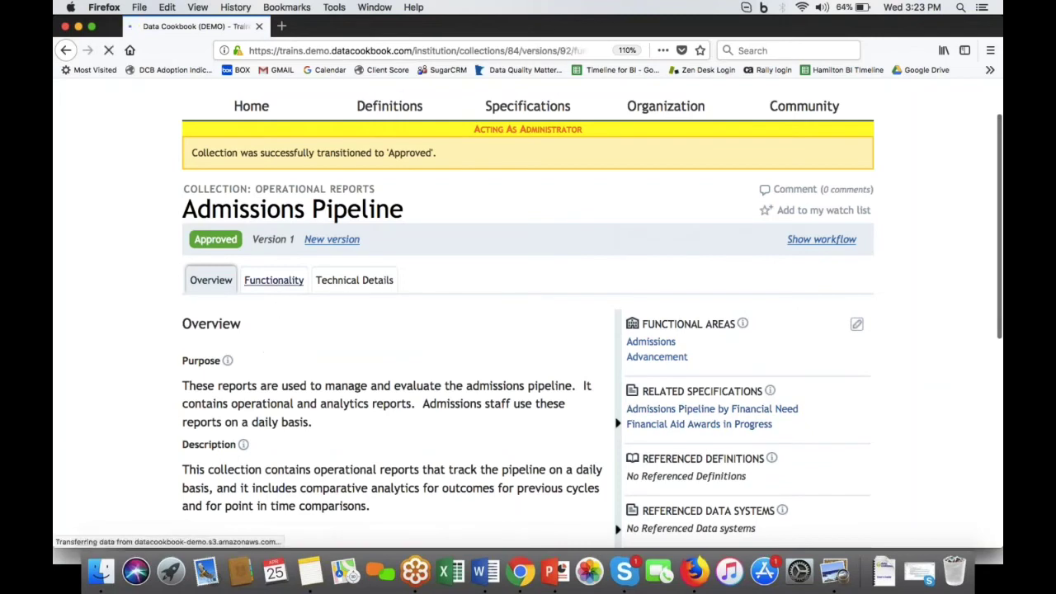
{"action": "scroll", "coordinate": [262, 350], "scroll_direction": "down", "scroll_amount": 4}
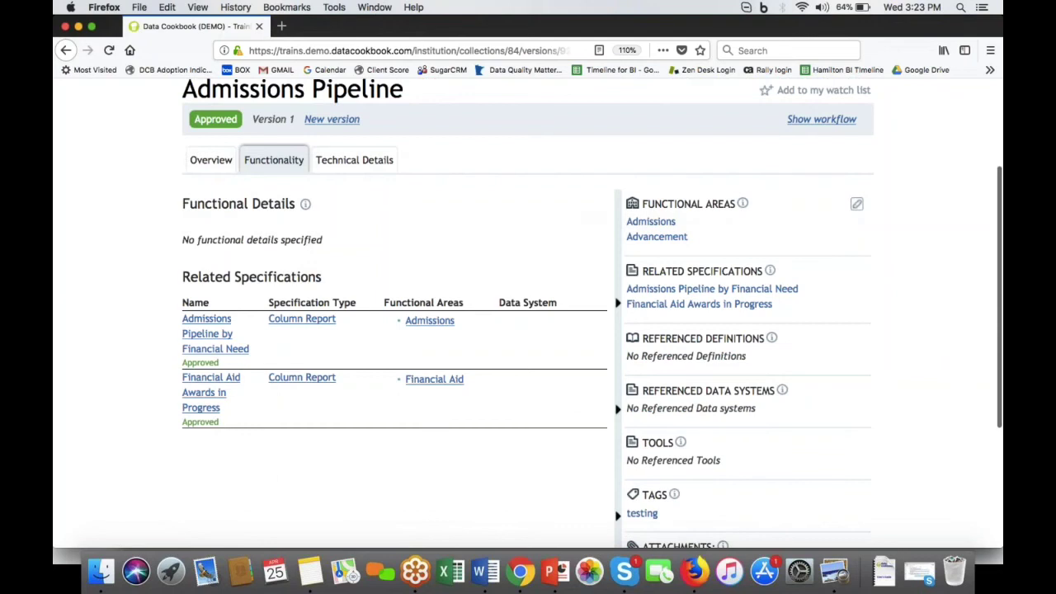
{"action": "scroll", "coordinate": [528, 313], "scroll_direction": "up", "scroll_amount": 2}
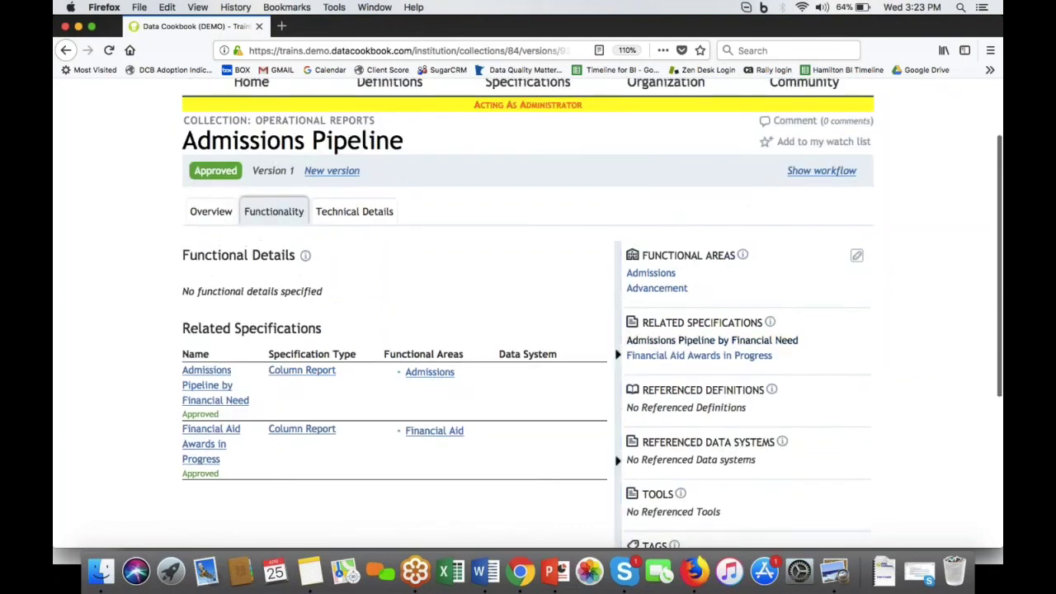
Step: Open Admissions Pipeline by Financial Need and view its Collections panel
{"action": "left_click", "coordinate": [683, 344]}
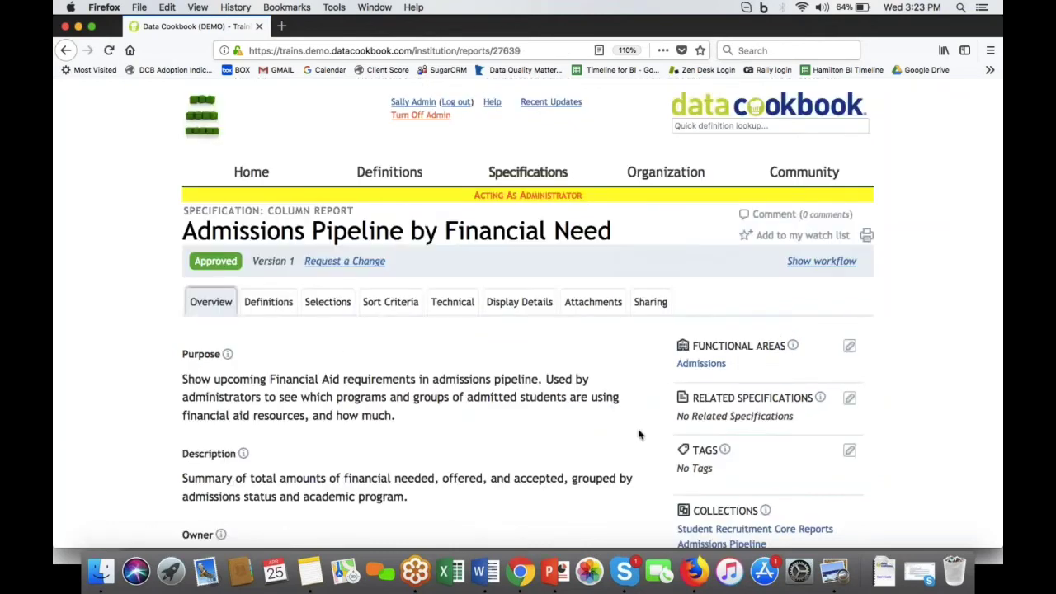
{"action": "scroll", "coordinate": [639, 434], "scroll_direction": "down", "scroll_amount": 5}
{"action": "scroll", "coordinate": [639, 431], "scroll_direction": "up", "scroll_amount": 3}
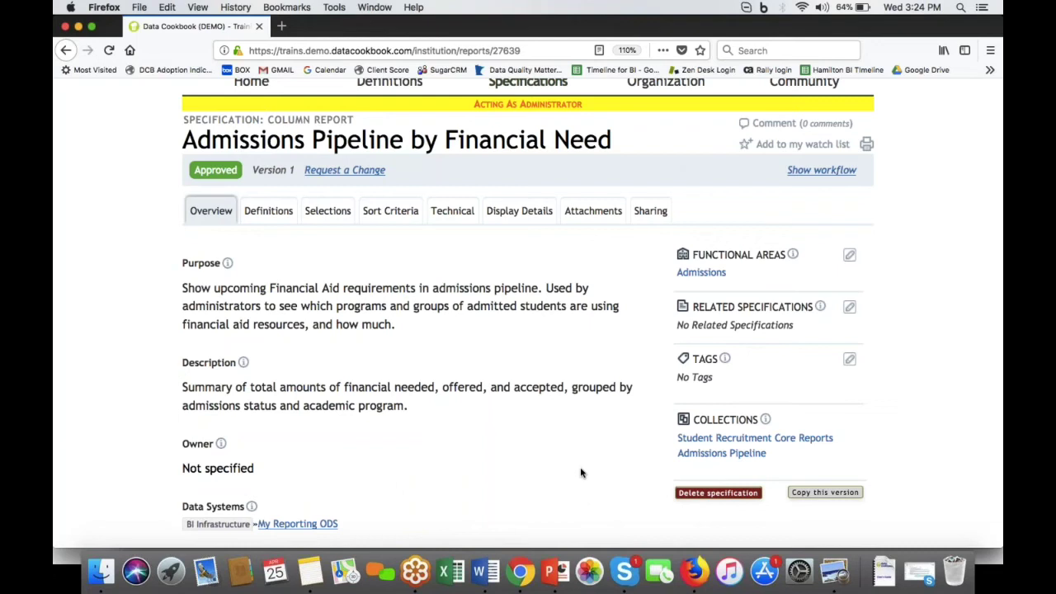
{"action": "scroll", "coordinate": [437, 448], "scroll_direction": "down", "scroll_amount": 4}
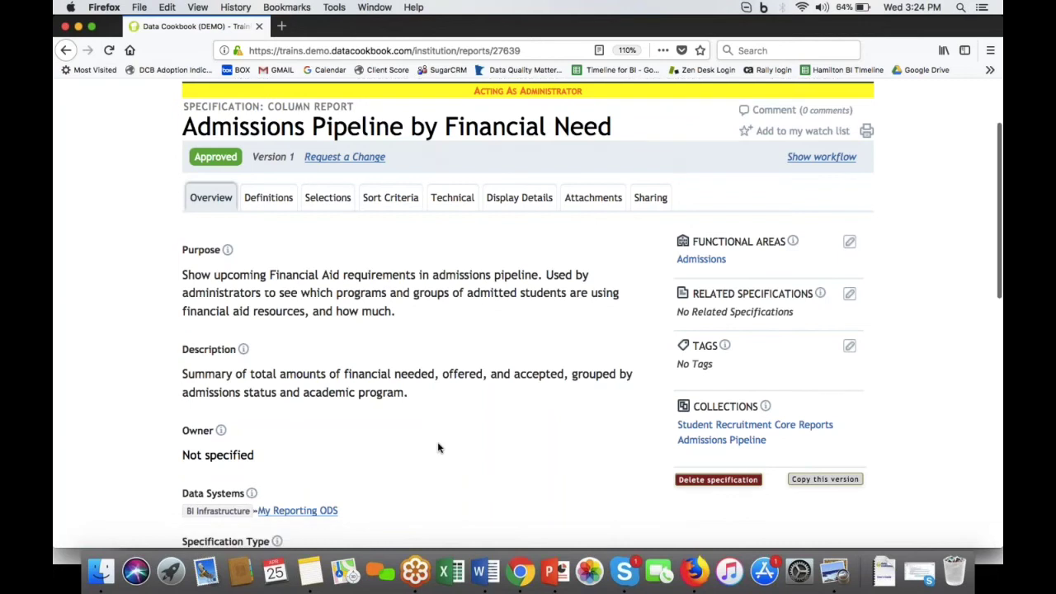
{"action": "scroll", "coordinate": [437, 448], "scroll_direction": "up", "scroll_amount": 6}
{"action": "scroll", "coordinate": [440, 443], "scroll_direction": "down", "scroll_amount": 5}
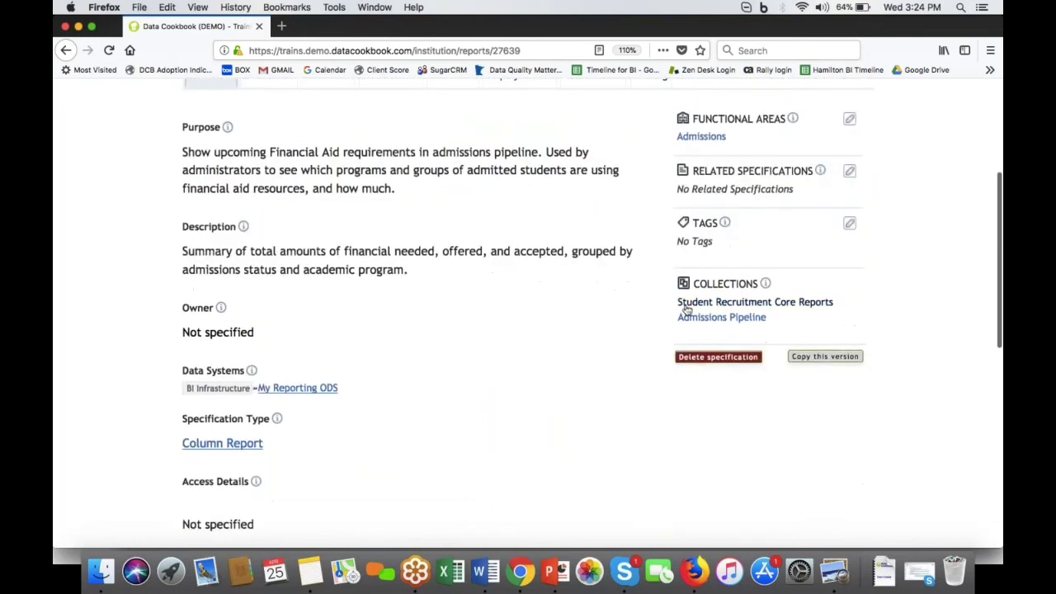
Step: Review Student Recruitment Core Reports' three related specifications, then switch to PowerPoint
{"action": "left_click", "coordinate": [685, 308]}
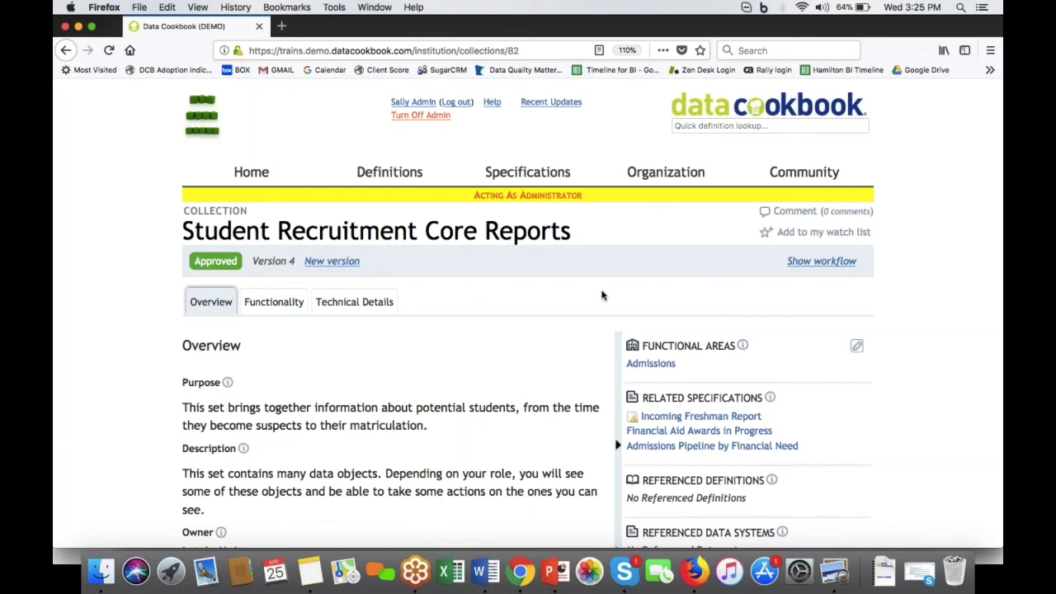
{"action": "left_click", "coordinate": [264, 304]}
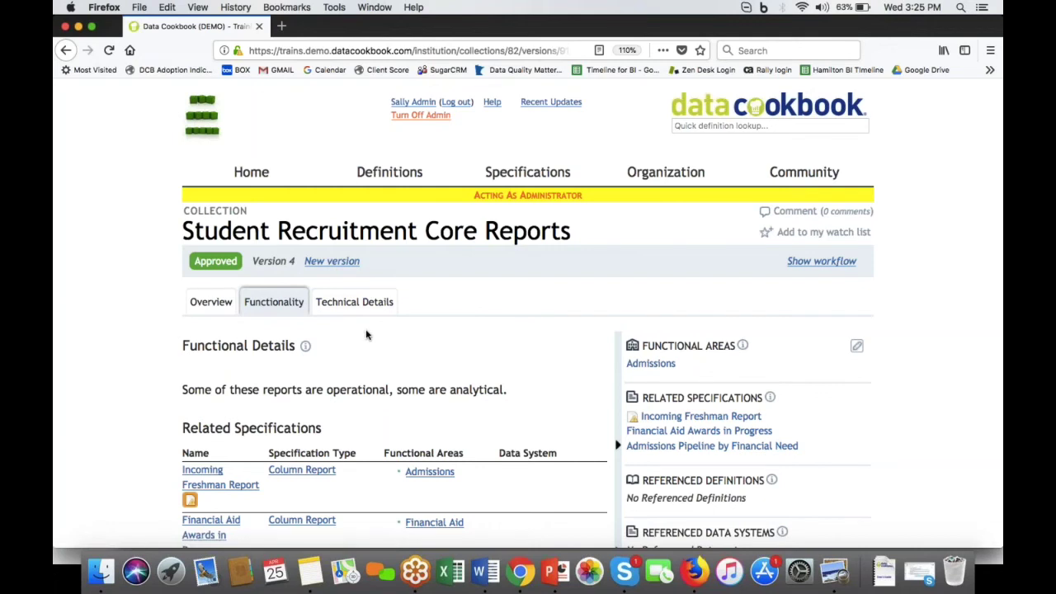
{"action": "scroll", "coordinate": [368, 334], "scroll_direction": "down", "scroll_amount": 2}
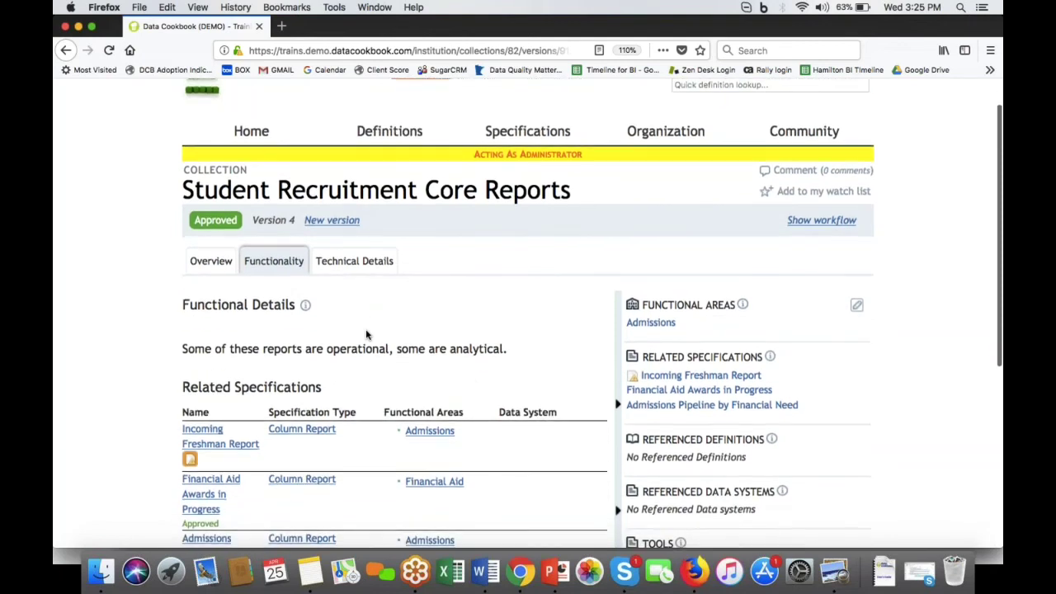
{"action": "scroll", "coordinate": [367, 335], "scroll_direction": "down", "scroll_amount": 1}
{"action": "key", "text": "super+Tab"}
{"action": "key", "text": "super+Tab"}
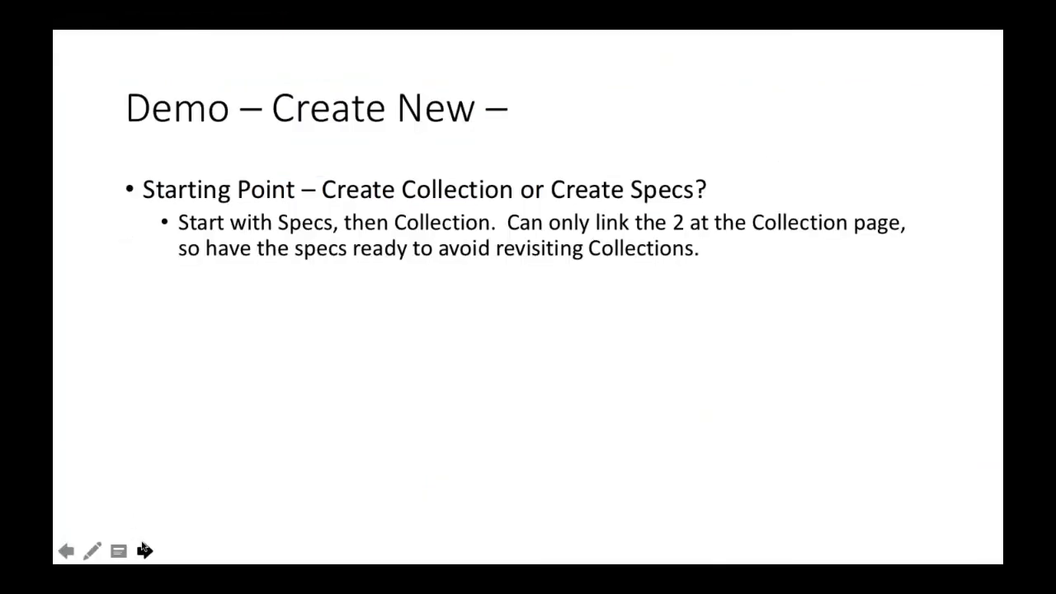
Step: Advance to the Default Workflow slide and switch back to Data Cookbook
{"action": "left_click", "coordinate": [145, 550]}
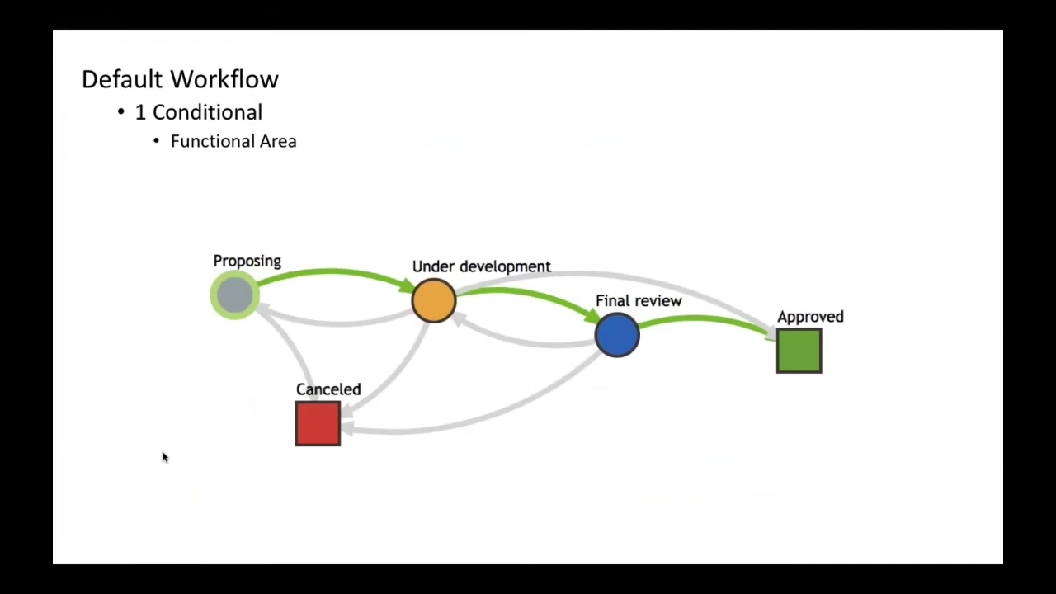
{"action": "key", "text": "super+Tab"}
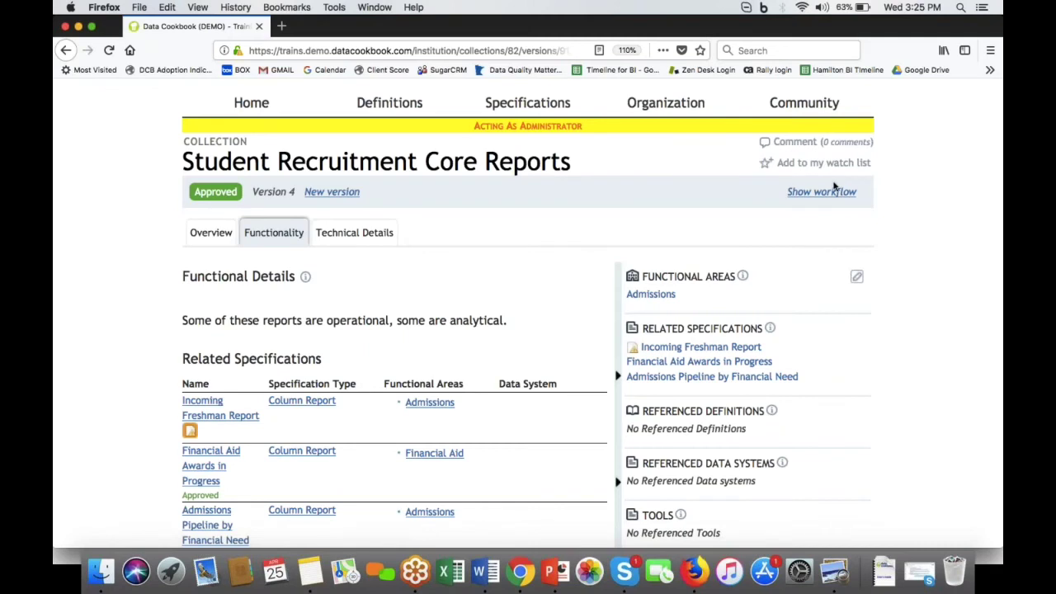
Step: Open the Collection Approval workflow and review its diagram and four stages
{"action": "left_click", "coordinate": [834, 190]}
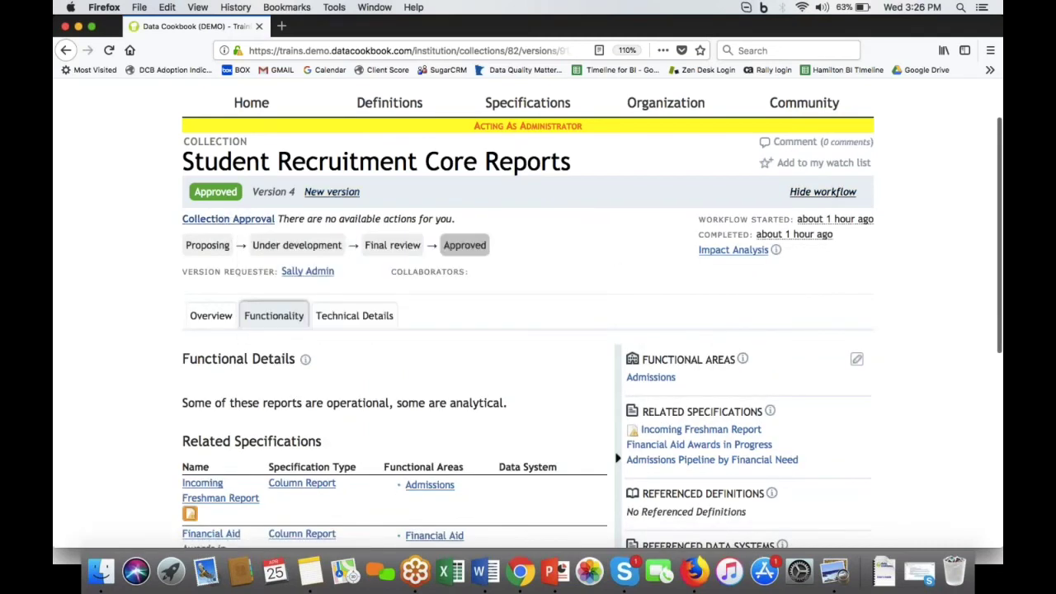
{"action": "left_click", "coordinate": [250, 224]}
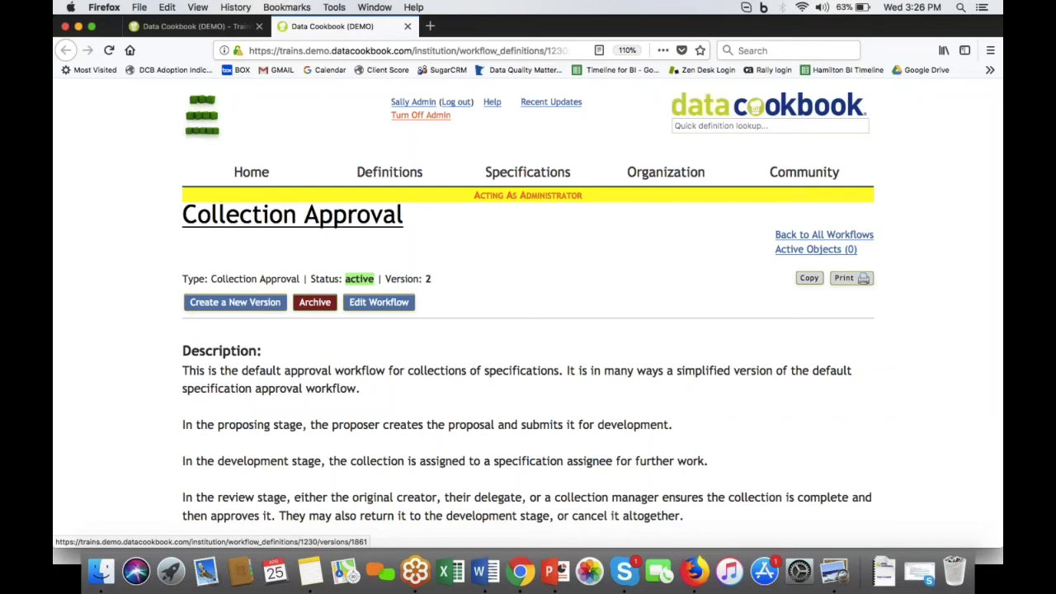
{"action": "scroll", "coordinate": [528, 330], "scroll_direction": "down", "scroll_amount": 5}
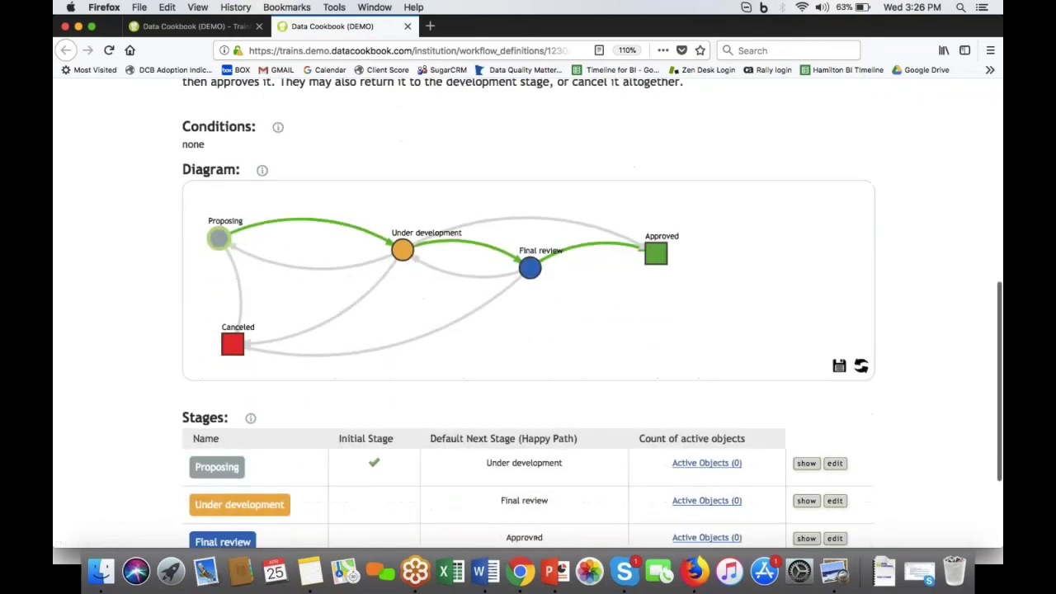
{"action": "scroll", "coordinate": [528, 330], "scroll_direction": "down", "scroll_amount": 1}
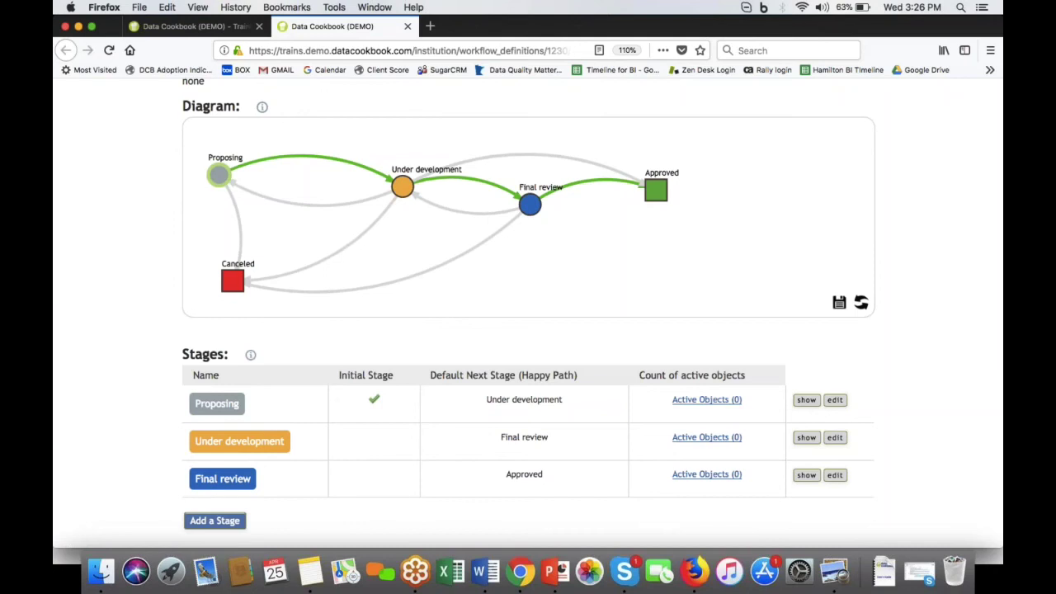
{"action": "scroll", "coordinate": [342, 259], "scroll_direction": "up", "scroll_amount": 5}
{"action": "scroll", "coordinate": [528, 314], "scroll_direction": "up", "scroll_amount": 9}
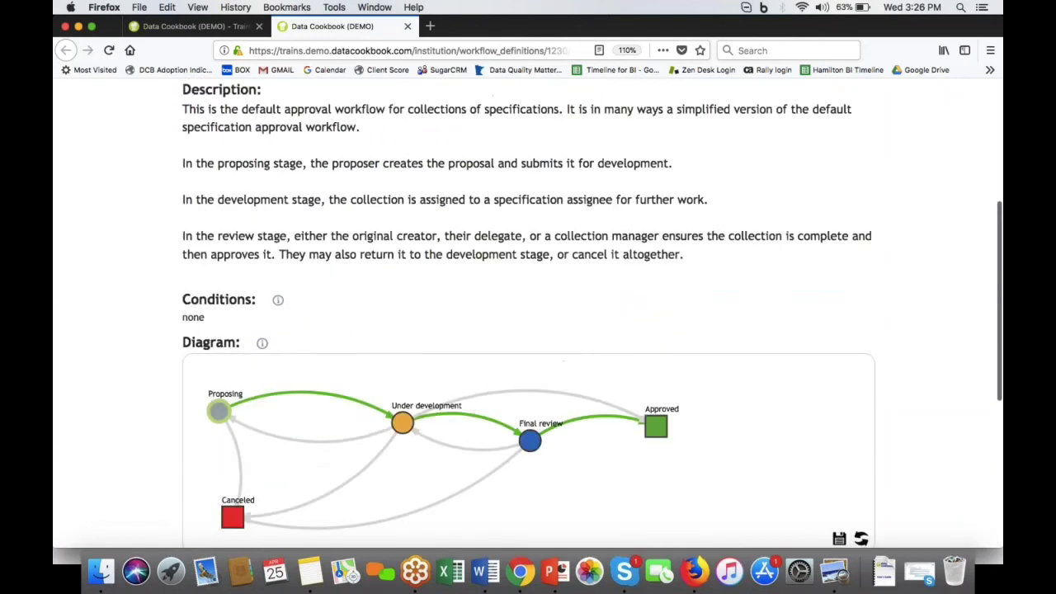
Step: Reopen the approved Admissions Pipeline collection from Browse Collections
{"action": "mouse_move", "coordinate": [528, 172]}
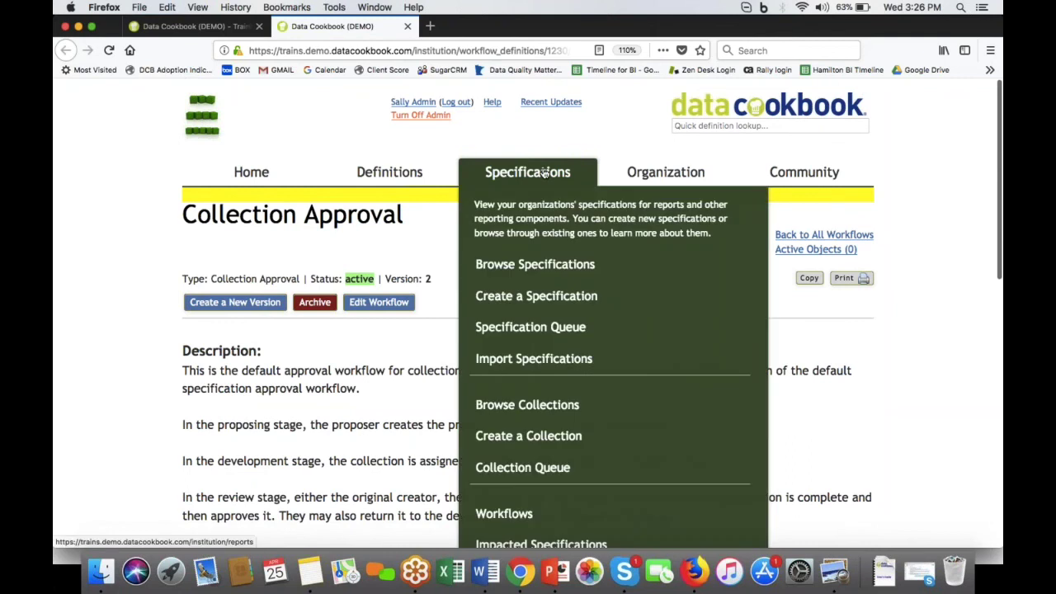
{"action": "left_click", "coordinate": [517, 405]}
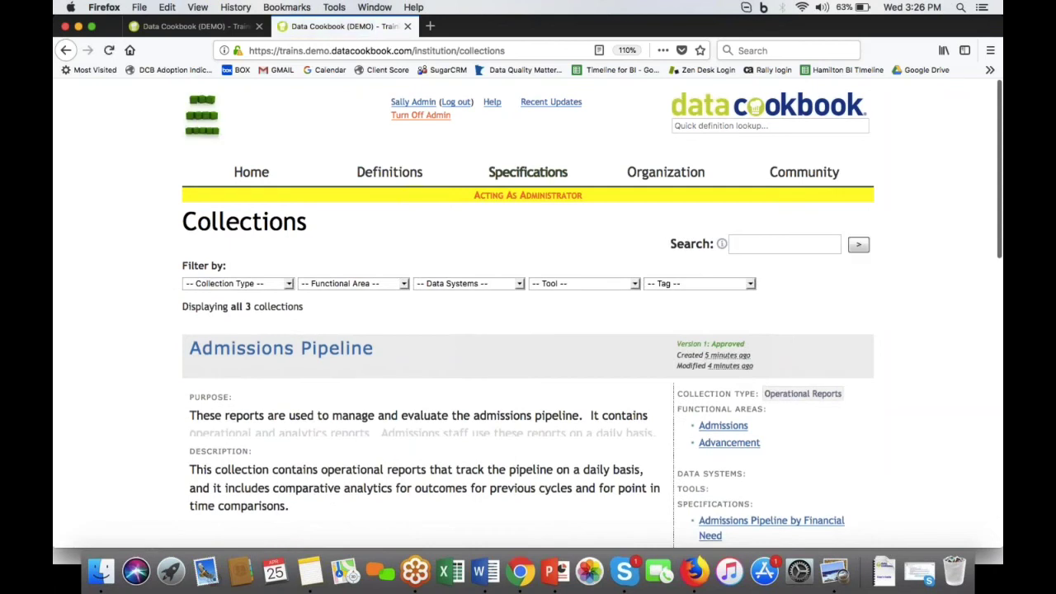
{"action": "left_click", "coordinate": [346, 353]}
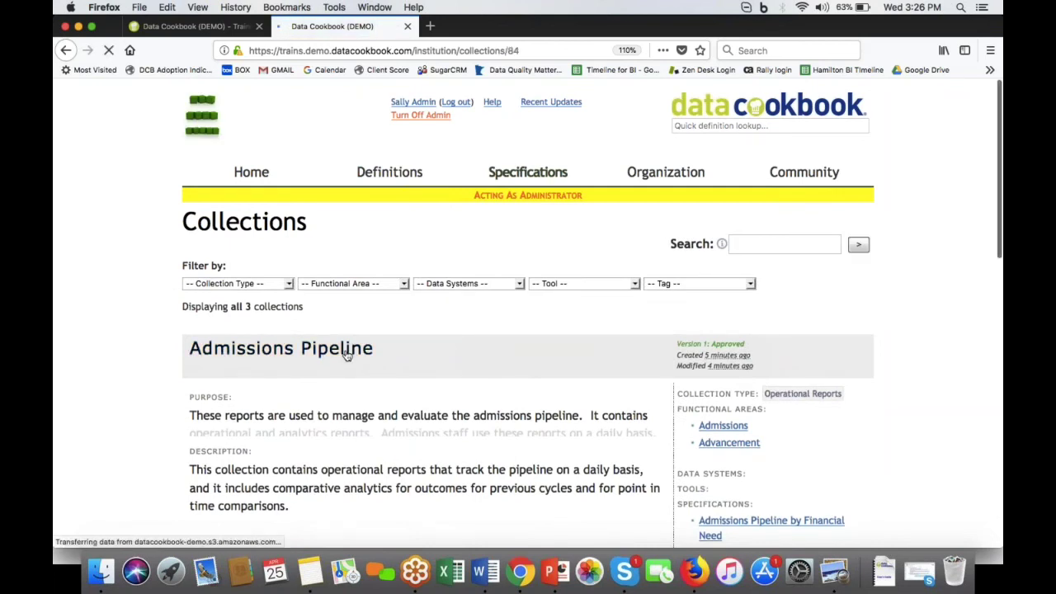
{"action": "scroll", "coordinate": [346, 353], "scroll_direction": "down", "scroll_amount": 2}
{"action": "scroll", "coordinate": [528, 314], "scroll_direction": "down", "scroll_amount": 3}
{"action": "scroll", "coordinate": [528, 314], "scroll_direction": "down", "scroll_amount": 2}
{"action": "scroll", "coordinate": [528, 313], "scroll_direction": "up", "scroll_amount": 2}
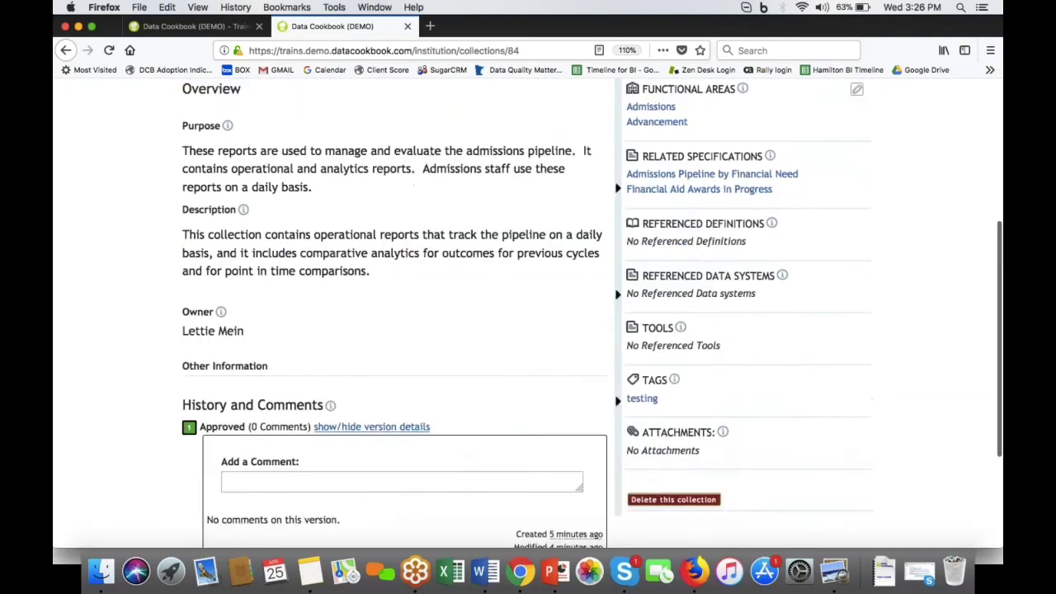
{"action": "scroll", "coordinate": [278, 207], "scroll_direction": "up", "scroll_amount": 3}
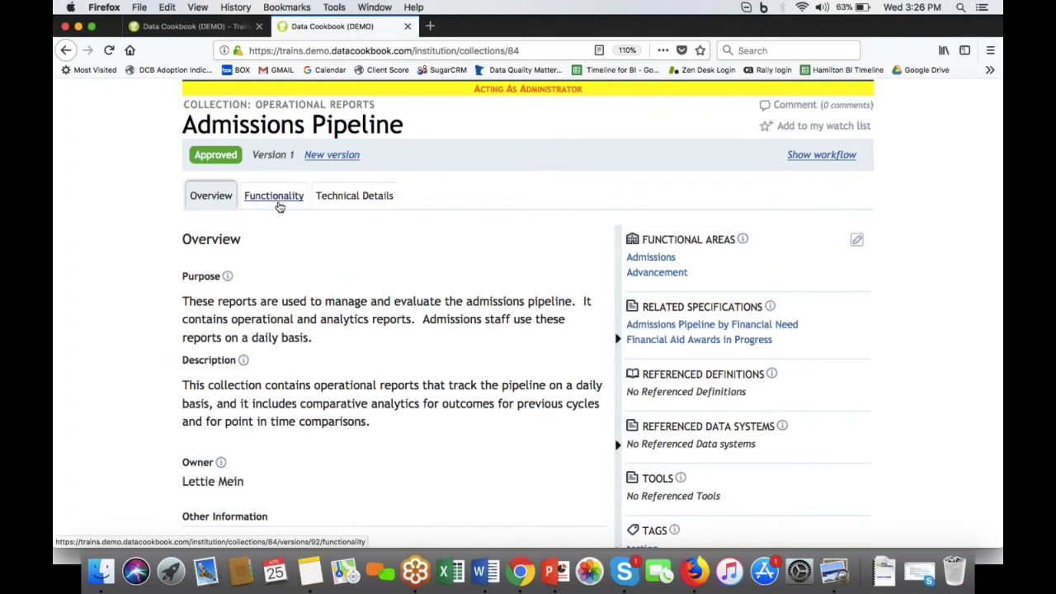
{"action": "scroll", "coordinate": [283, 231], "scroll_direction": "up", "scroll_amount": 2}
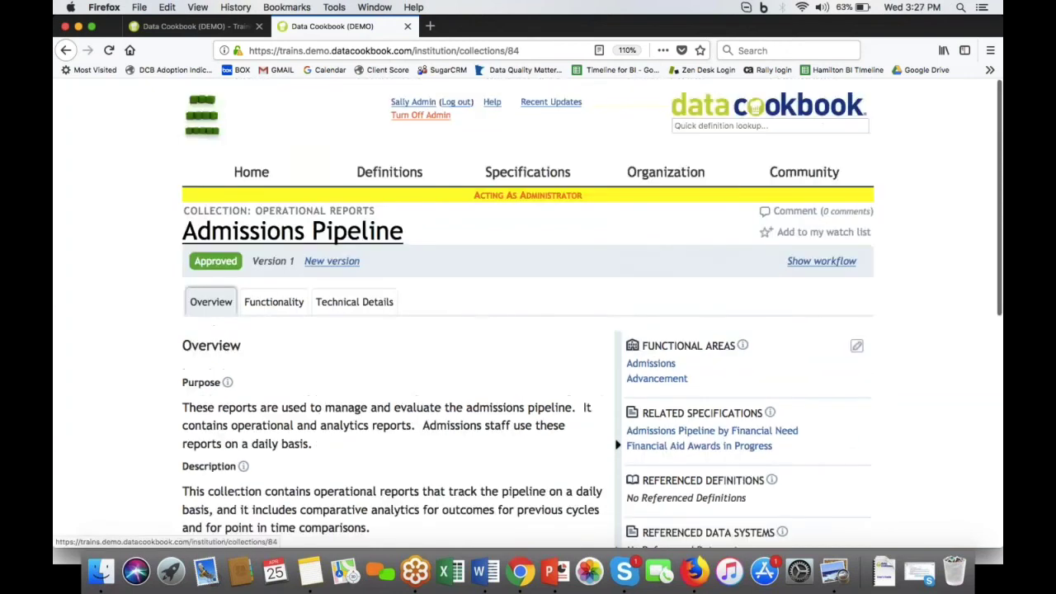